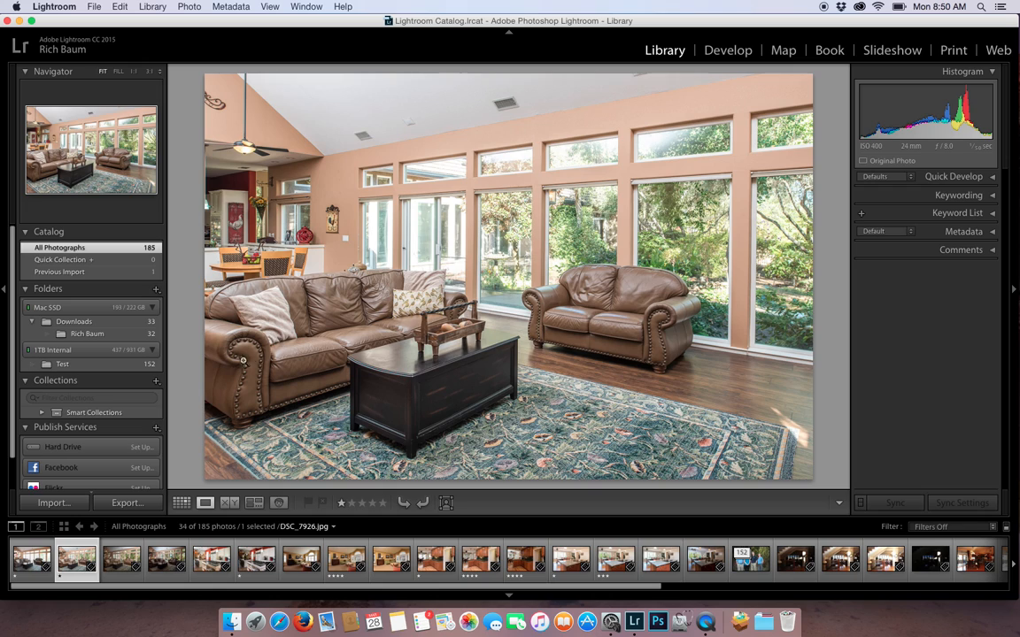
Compare the window views, colors and lighting across the living-room photos DSC_7922, DSC_7926, DSC_7933-Edit and DSC_7936-1.
click(34, 567)
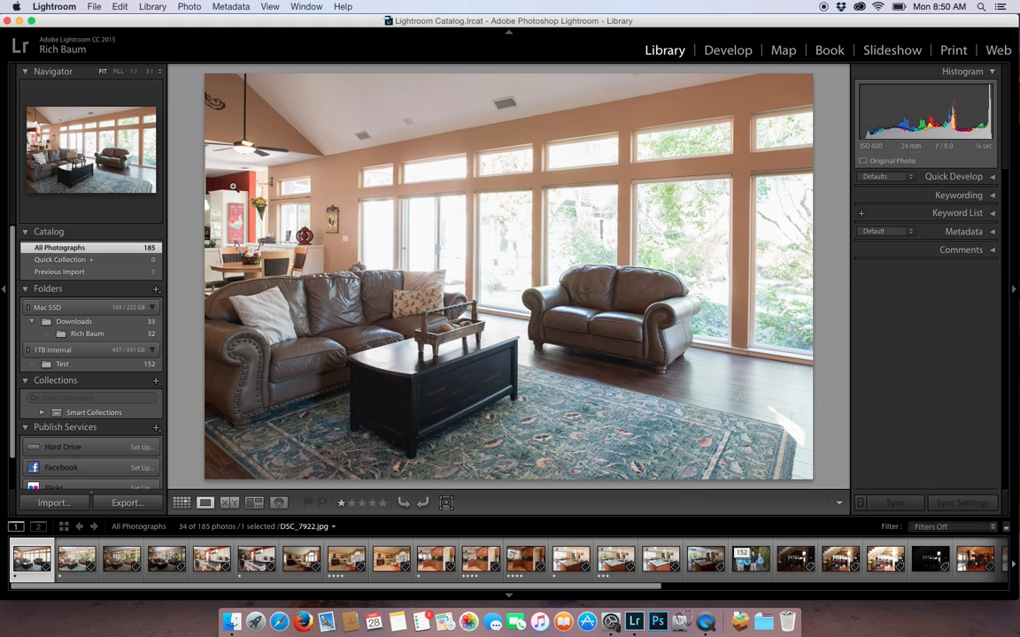
key(Right)
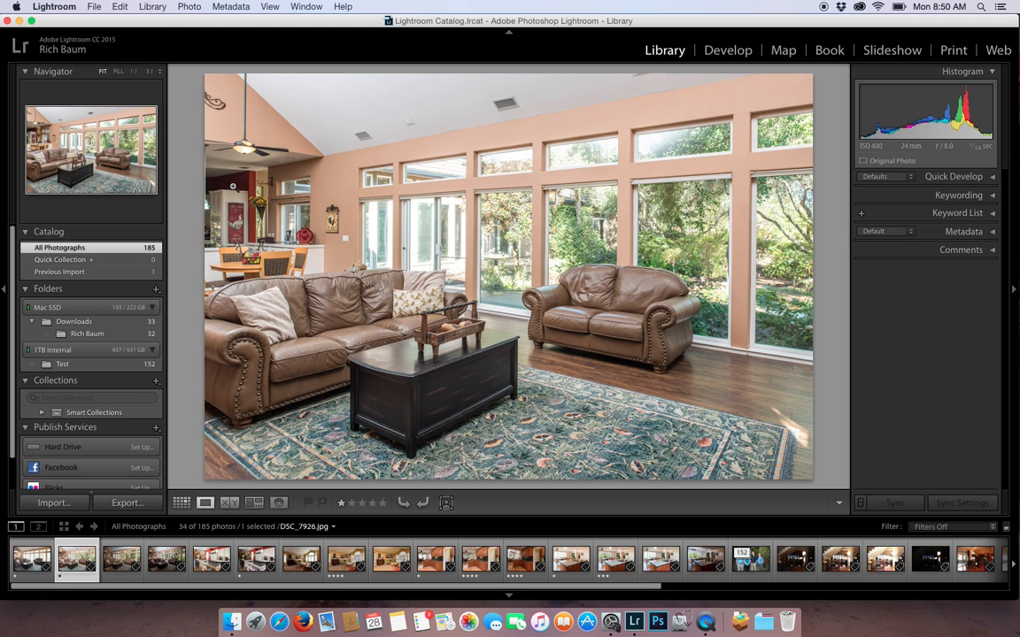
key(Left)
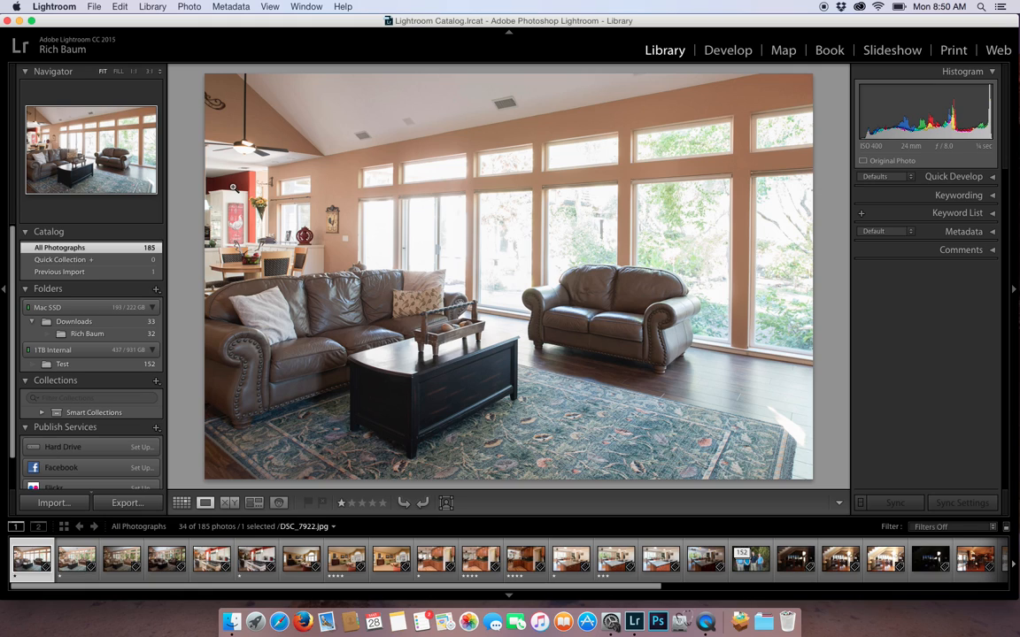
key(Right)
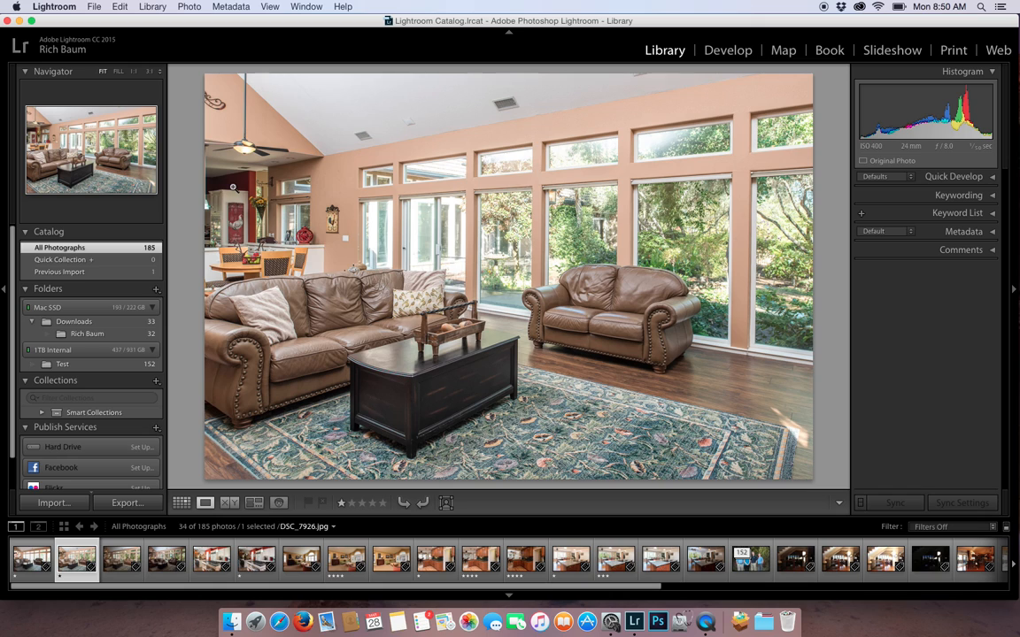
key(Left)
key(Right)
key(Right)
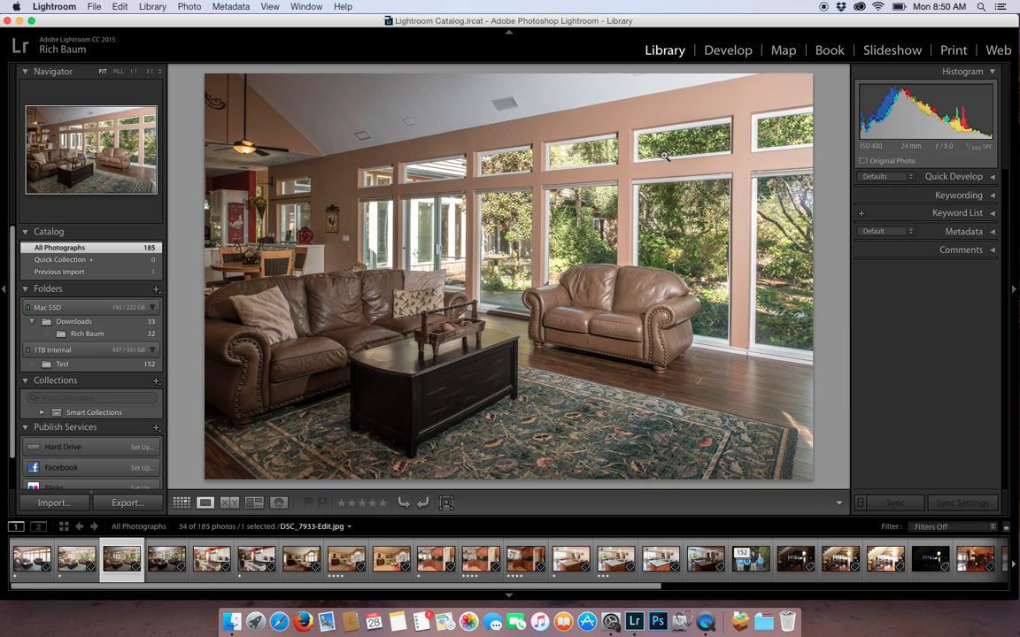
key(Right)
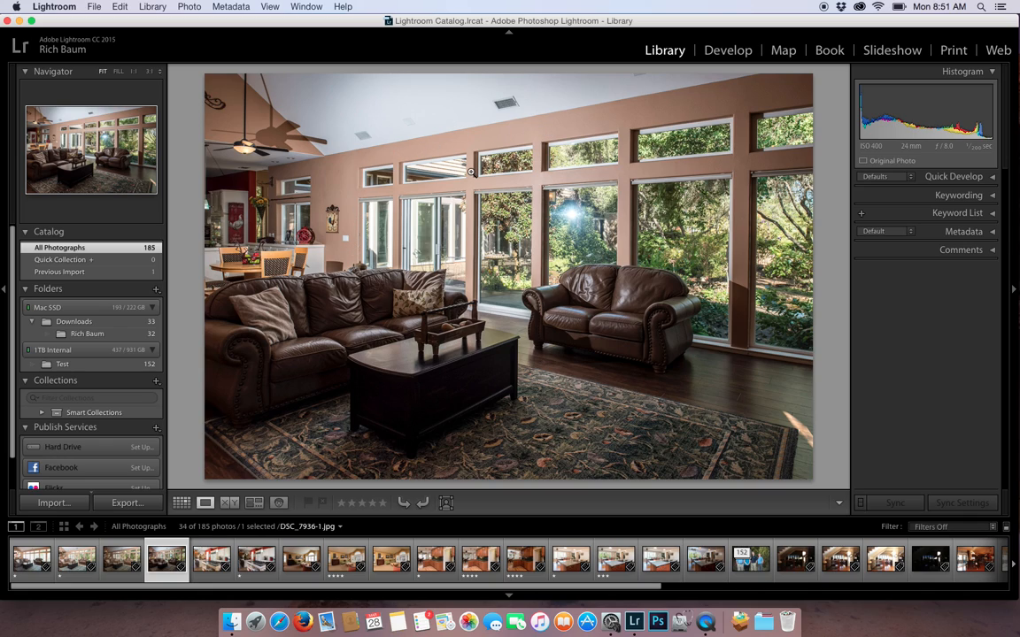
key(Left)
key(Left)
key(Left)
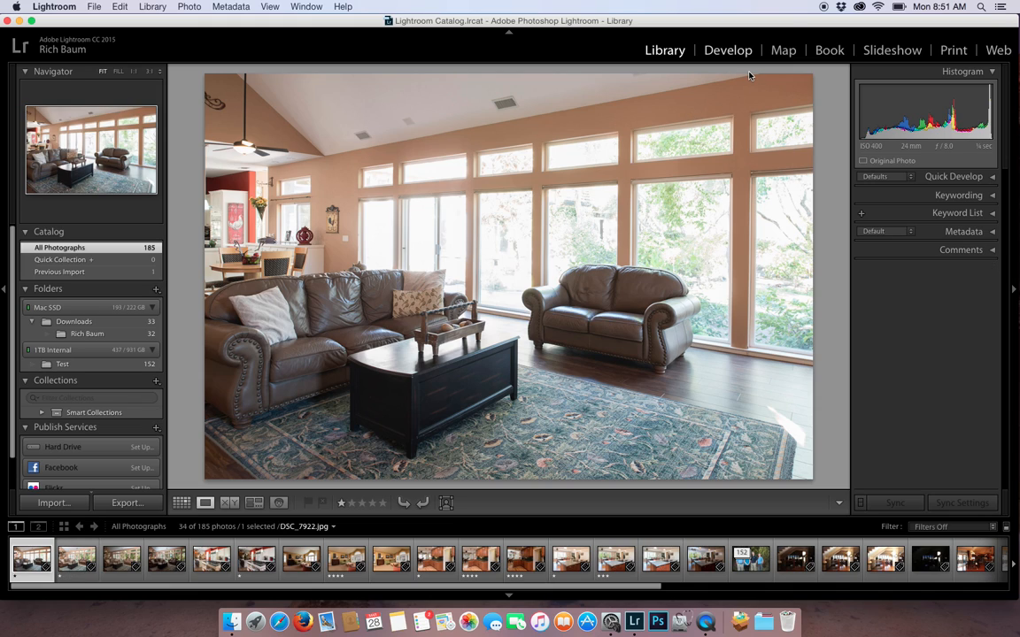
Bring DSC_7922.jpg into the Develop module, dismiss the tips and set its Highlights to -100.
key(d)
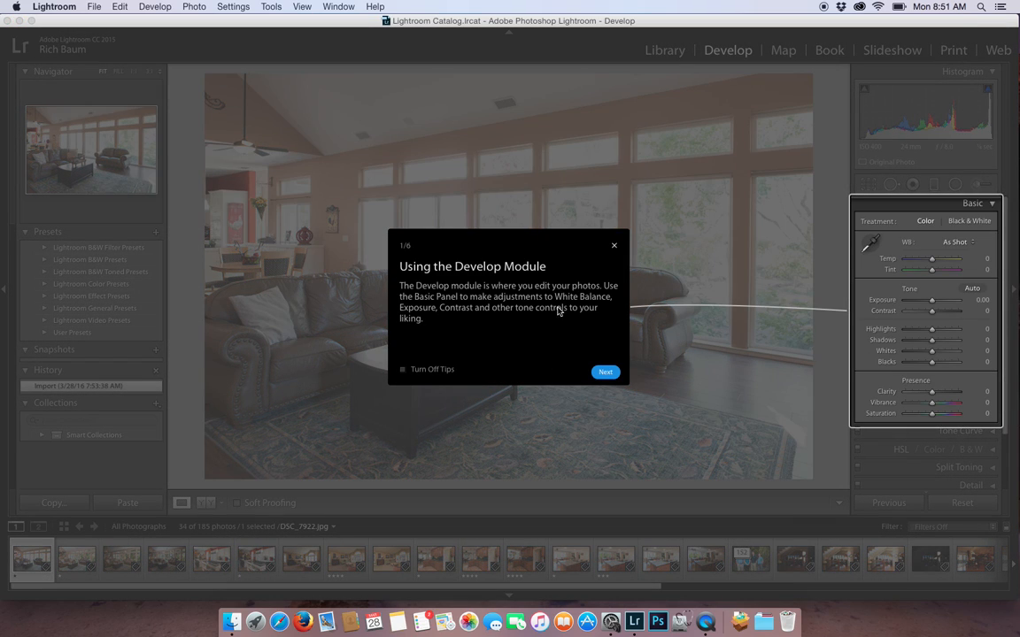
click(615, 247)
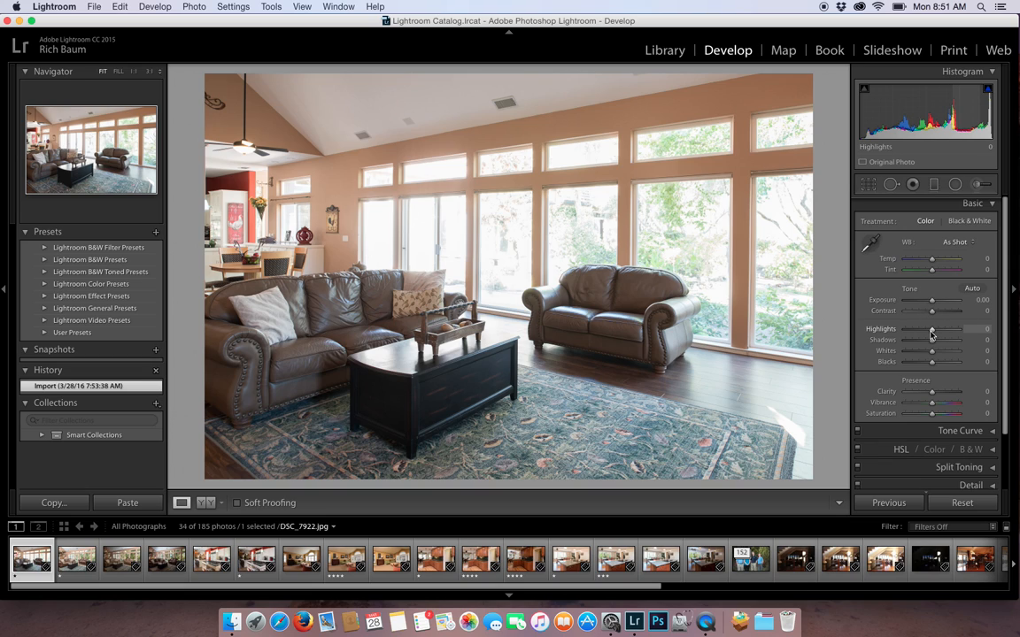
drag(932, 330, 904, 331)
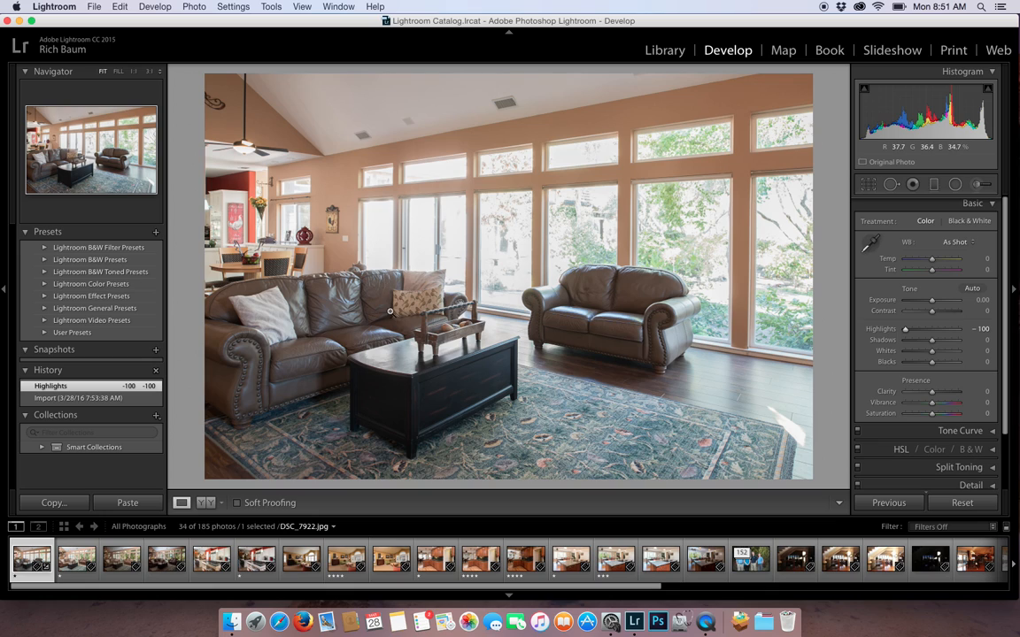
For DSC_7926.jpg, set Highlights to -79, Shadows to +85 and Exposure to -1.05.
key(super+Right)
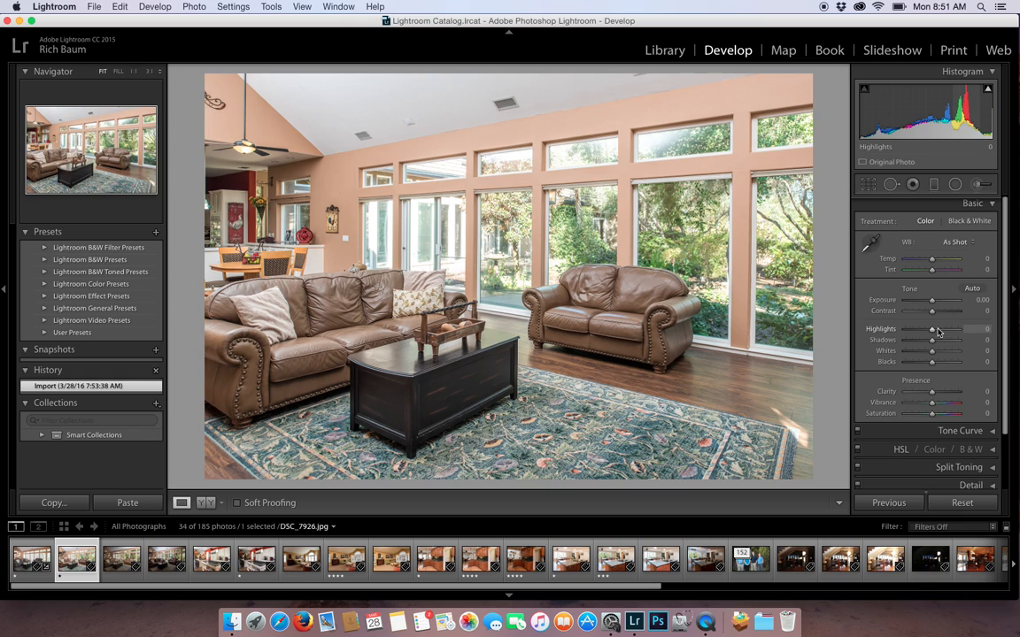
drag(931, 330, 913, 332)
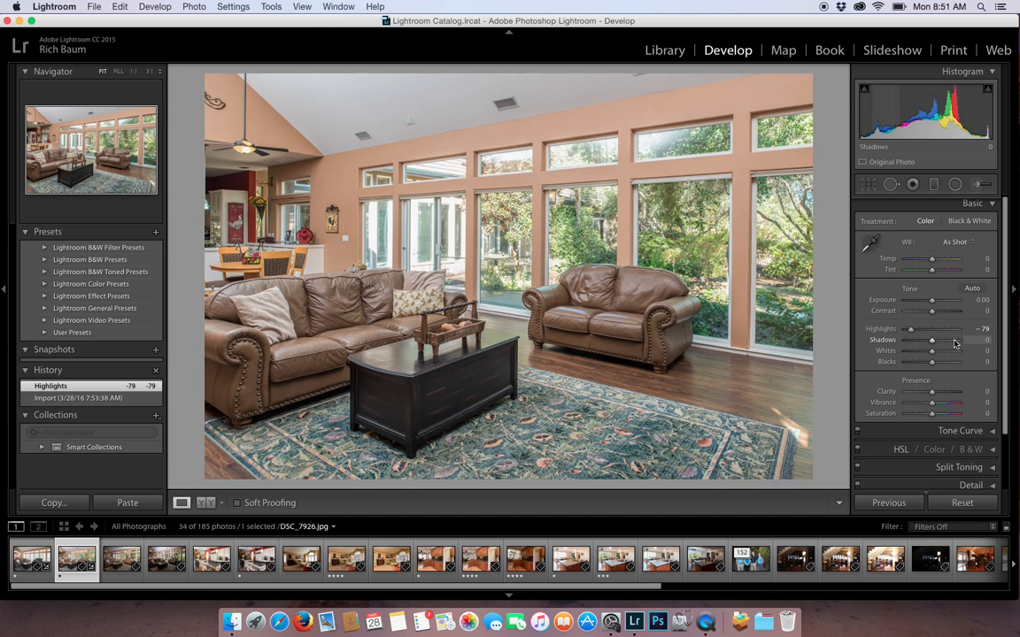
click(955, 341)
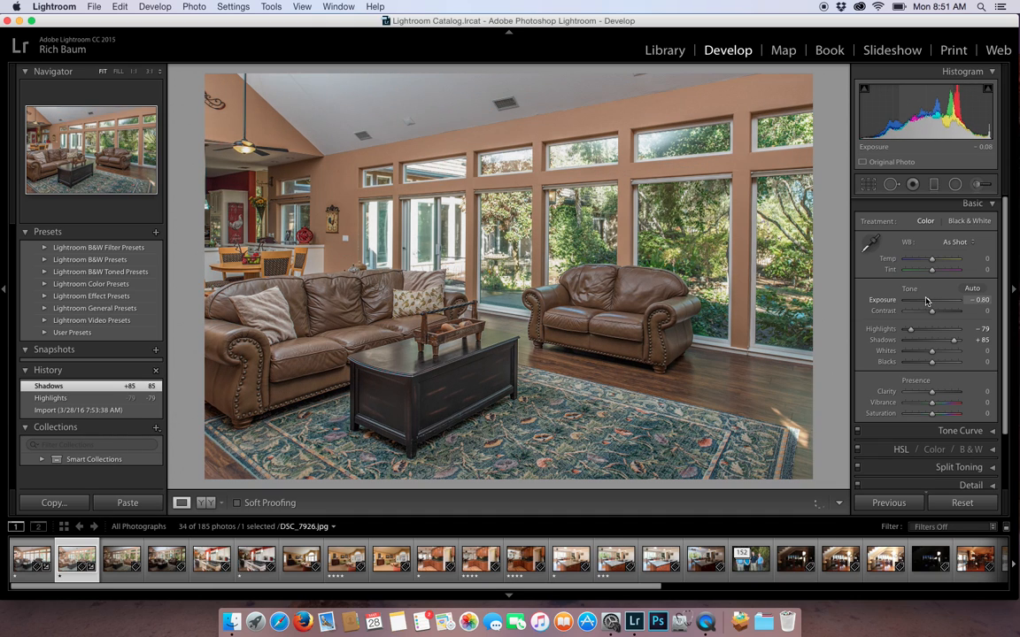
drag(927, 302, 926, 302)
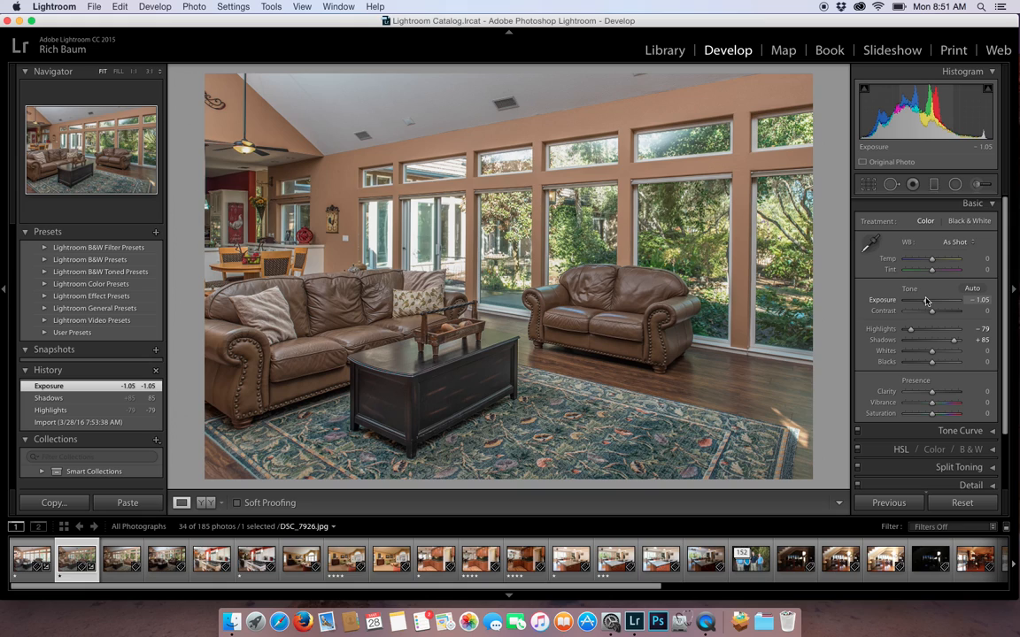
key(F2)
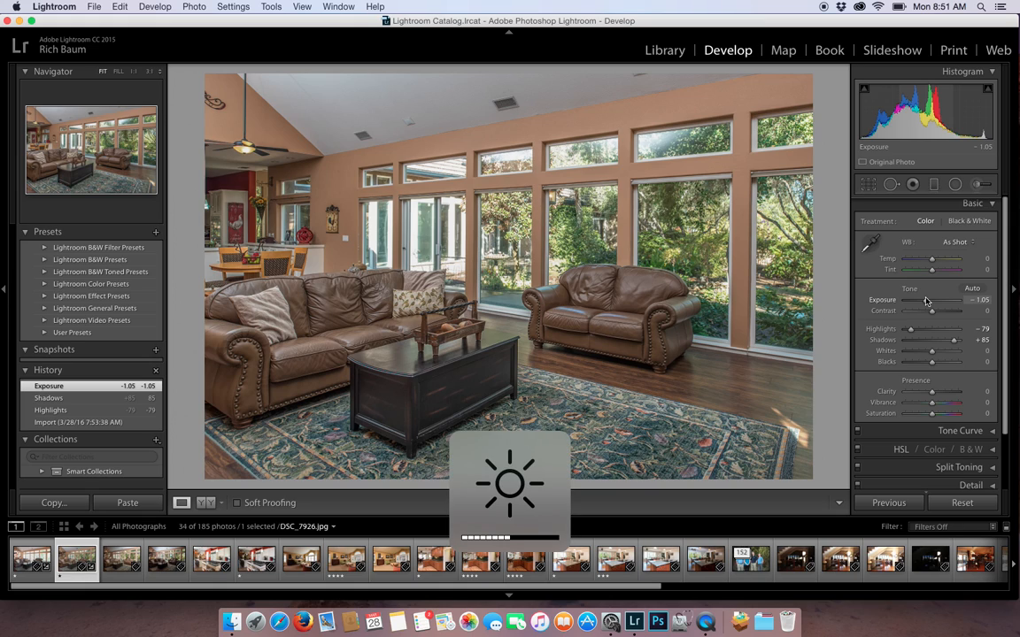
Set the Whites of DSC_7926.jpg to +19, Blacks to -11 and Clarity to +6.
click(937, 353)
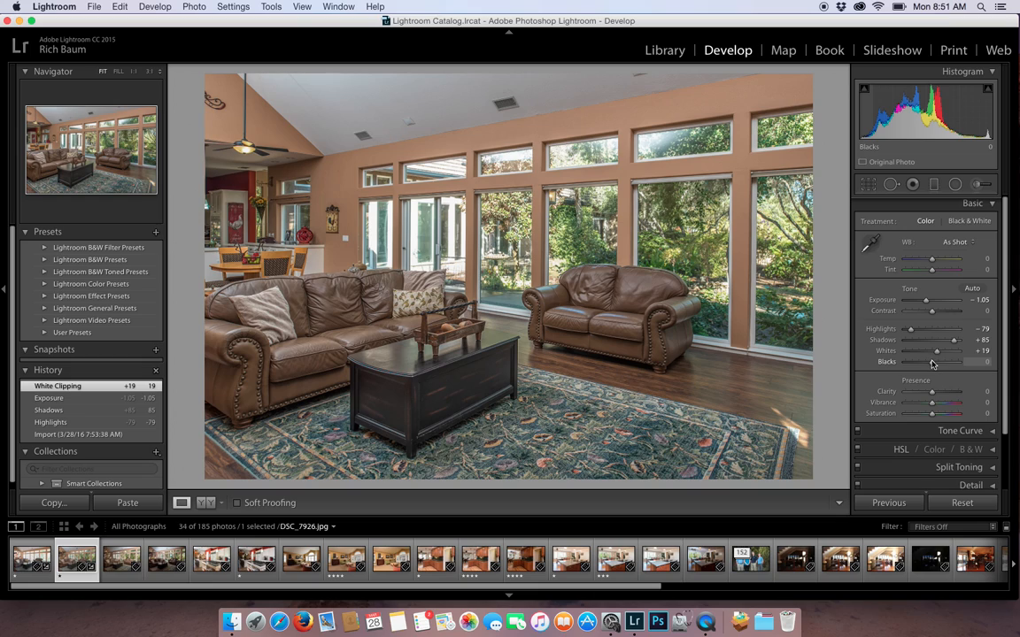
drag(931, 363, 929, 363)
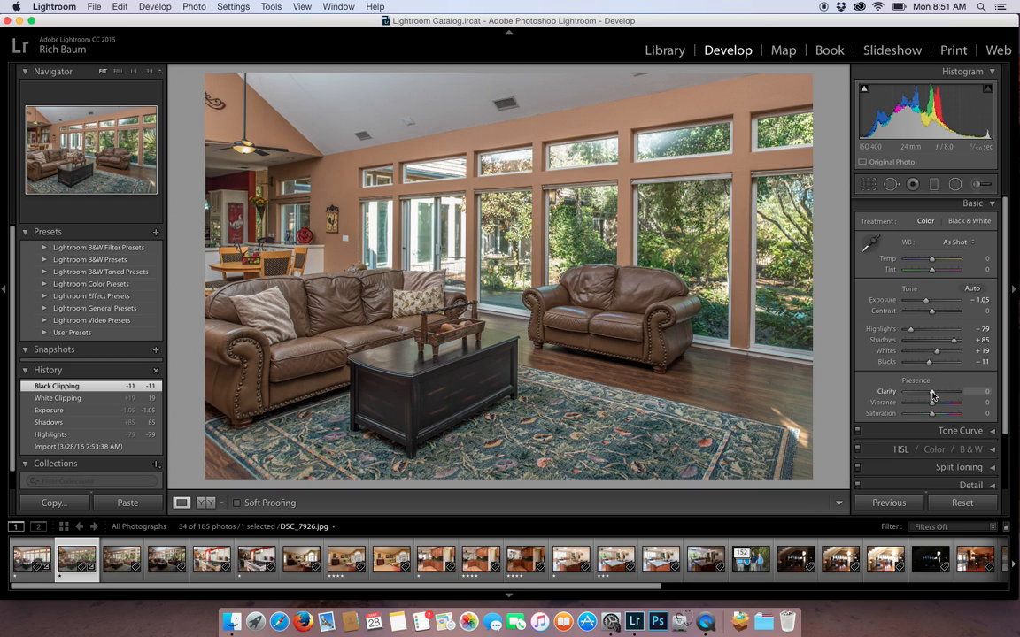
drag(935, 395, 934, 396)
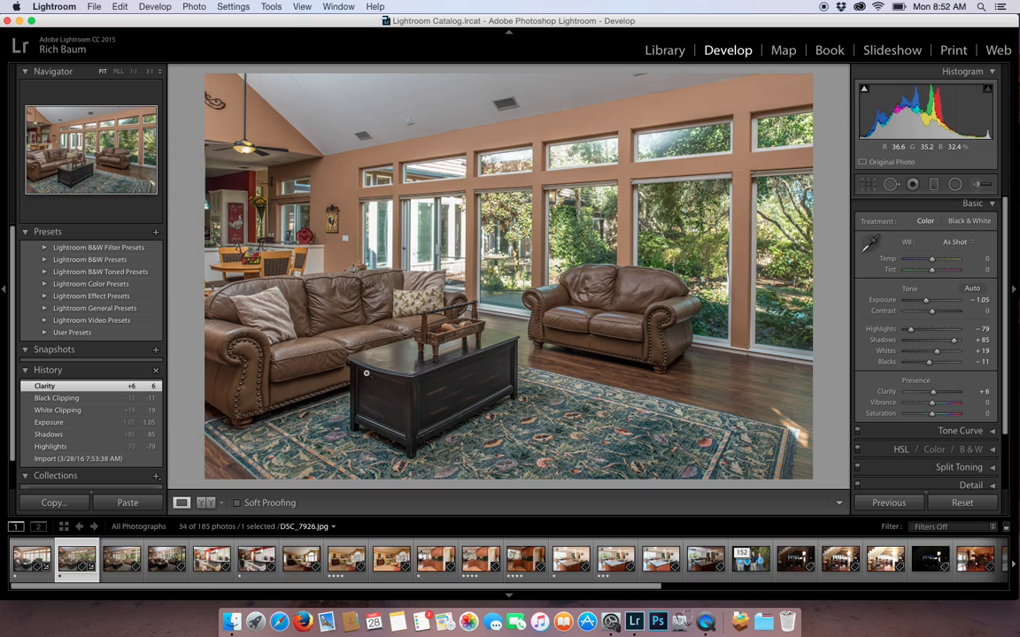
Select DSC_7922.jpg together with DSC_7926.jpg, make DSC_7922.jpg the active photo and set its Exposure to -0.30.
super+click(30, 554)
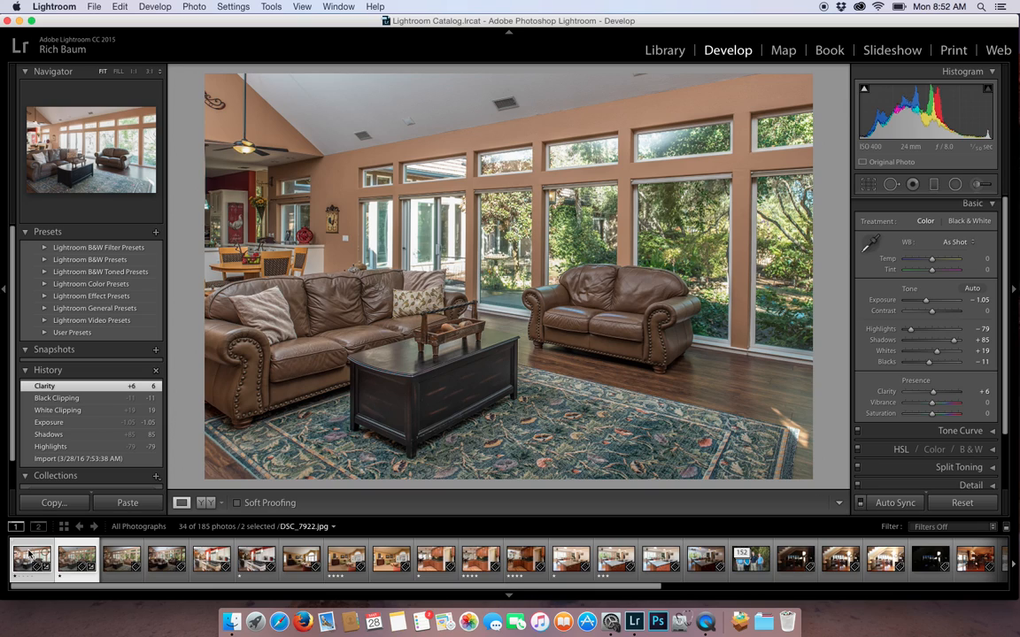
click(34, 556)
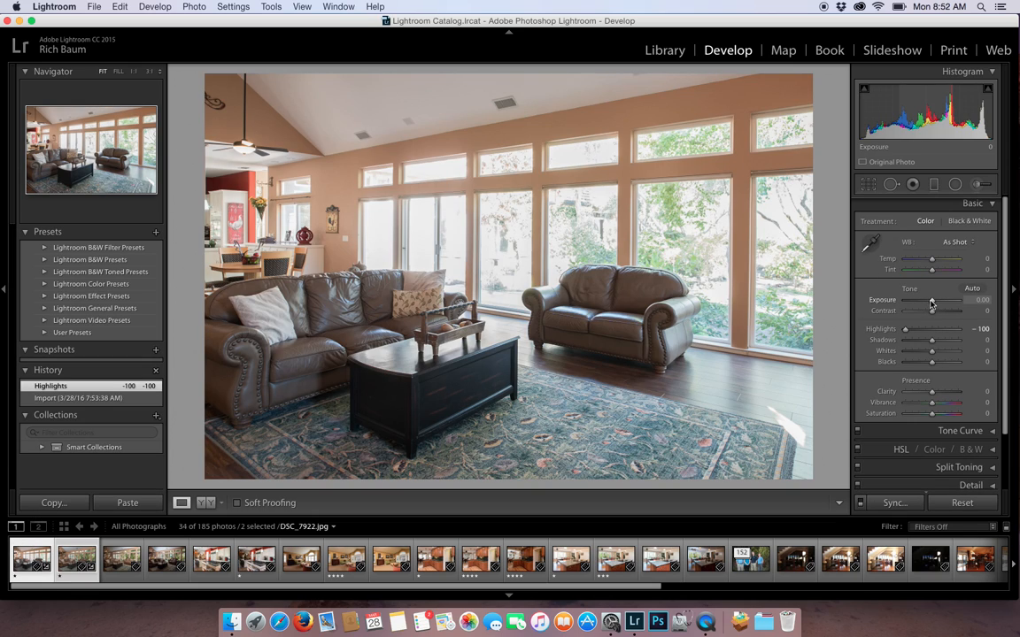
drag(931, 303, 929, 305)
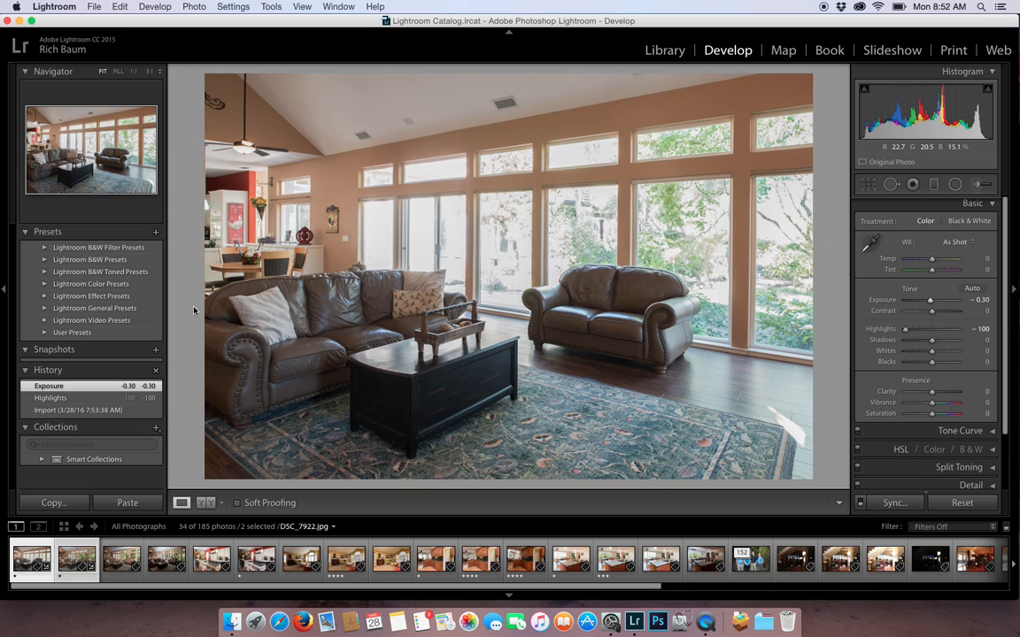
Open the two selected photos as layers of one document in Photoshop and widen the program window.
right_click(450, 193)
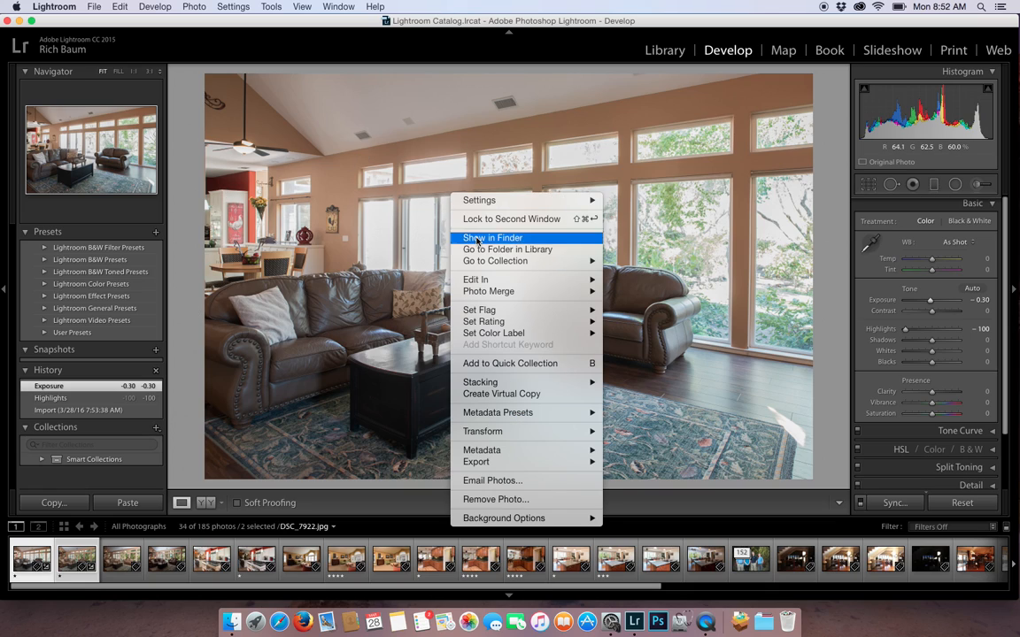
mouse_move(521, 284)
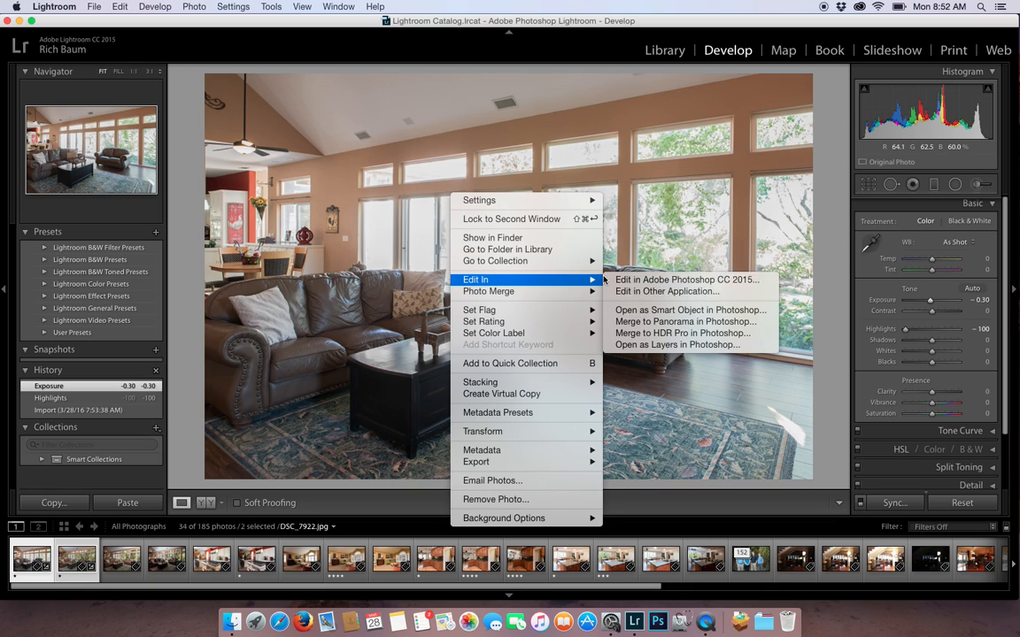
click(647, 346)
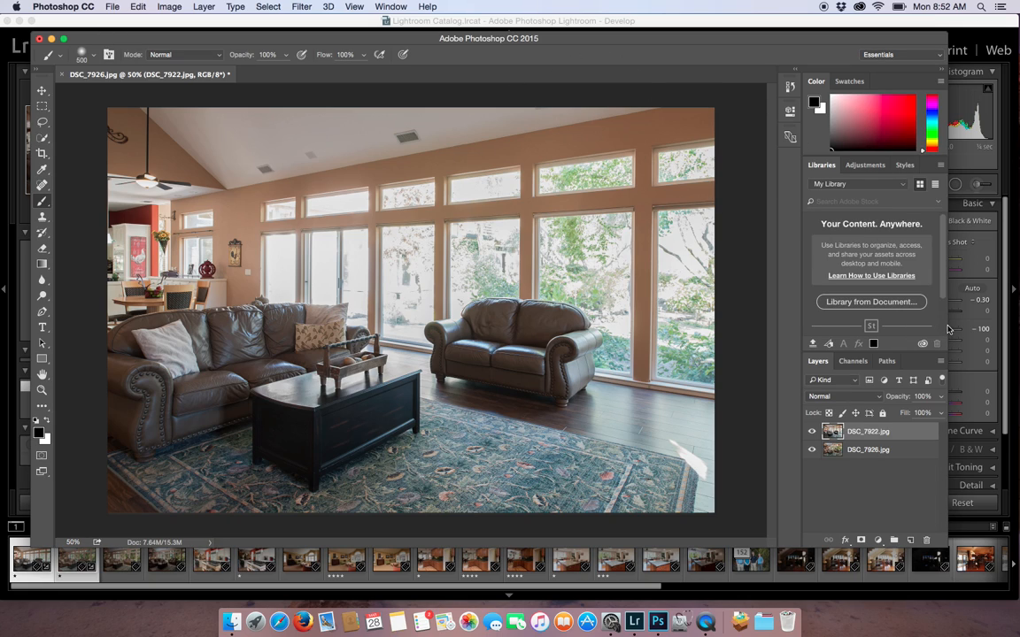
scroll(947, 329, down, 2)
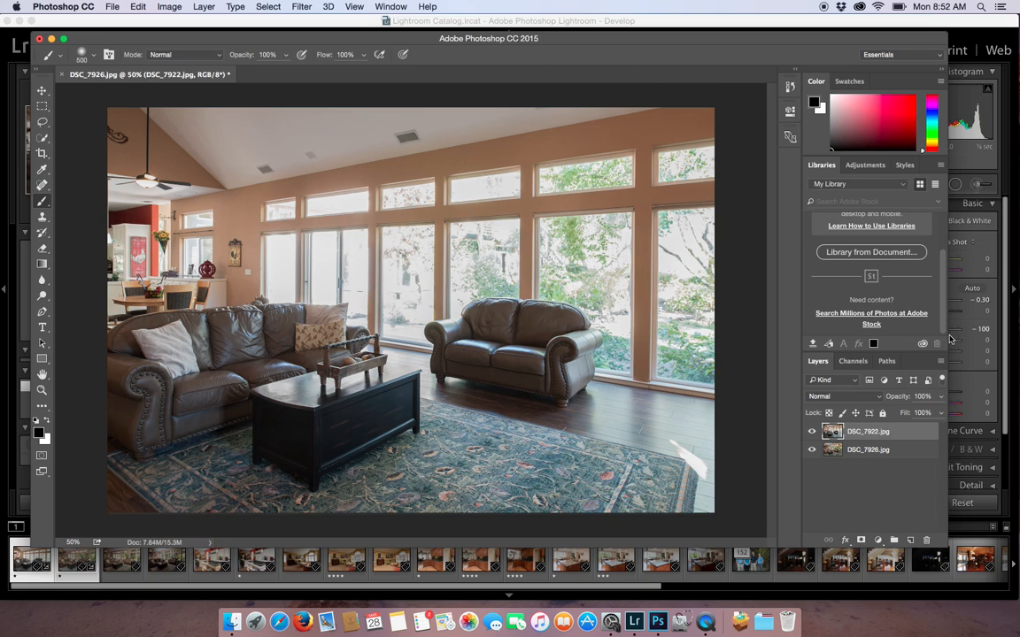
drag(948, 341, 997, 332)
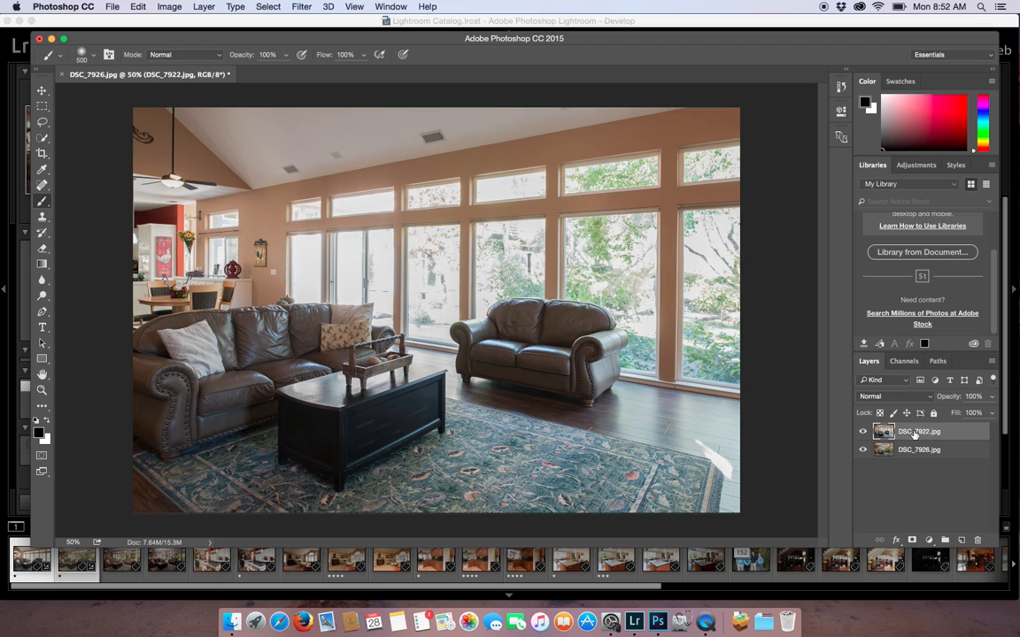
Try both layer orders, leave DSC_7922.jpg above DSC_7926.jpg and add a black mask that hides it.
drag(907, 440, 904, 426)
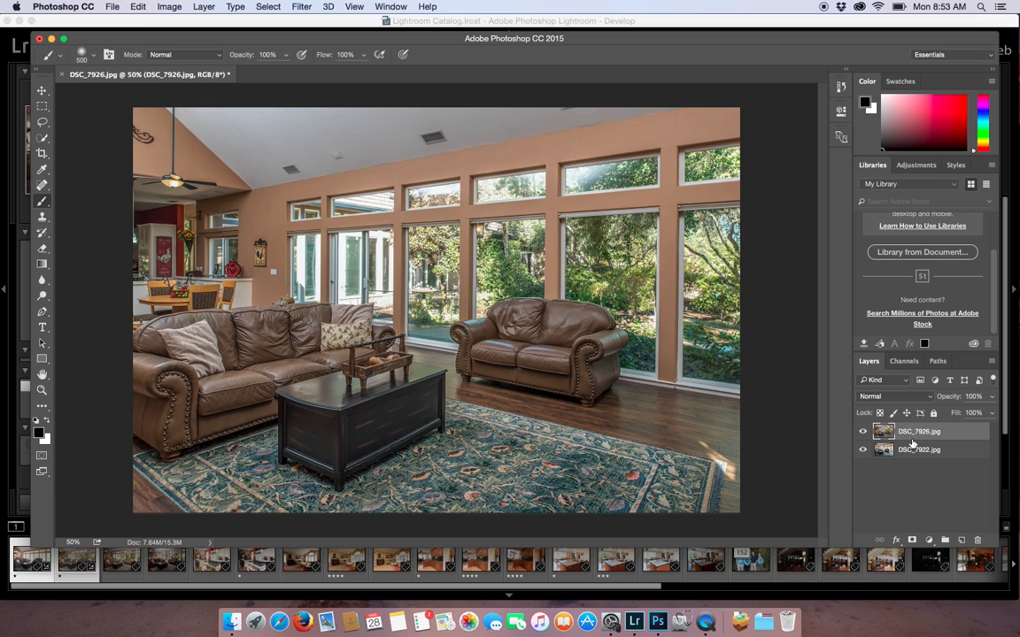
drag(912, 447, 912, 427)
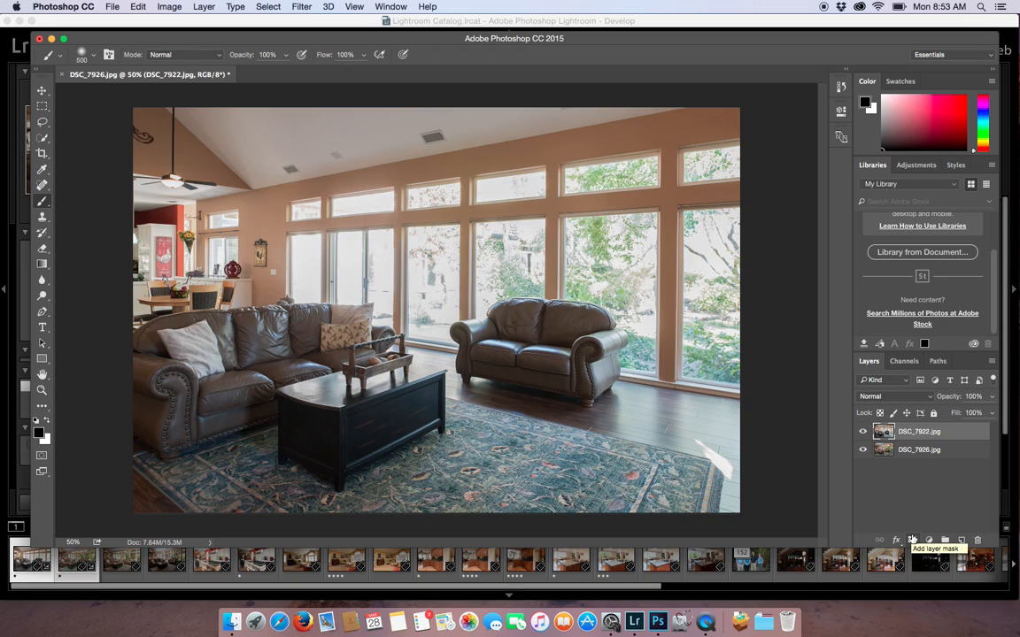
alt+click(913, 542)
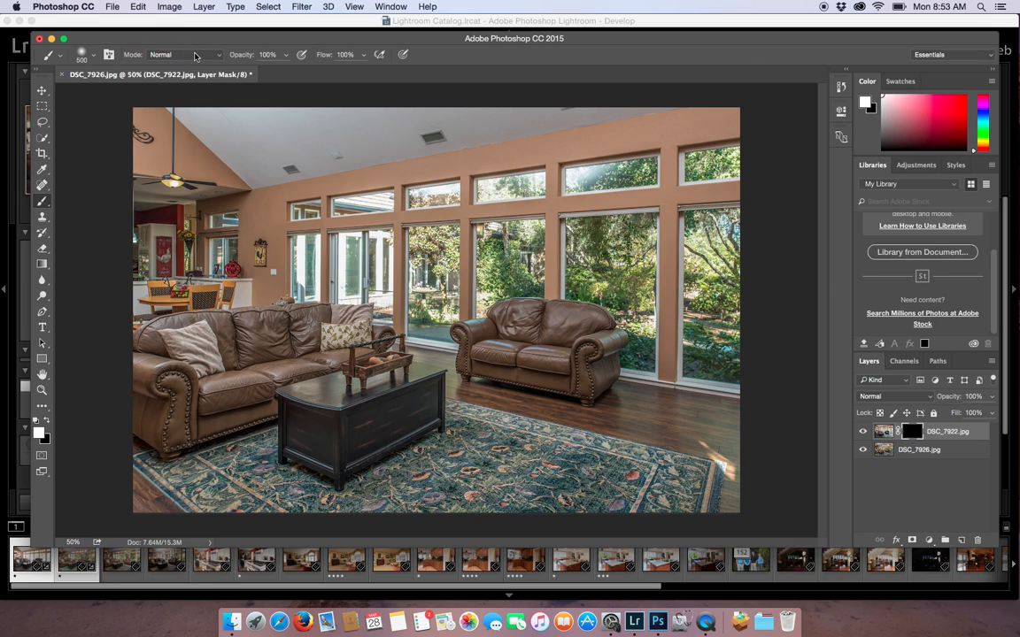
Set the soft white brush for the mask to a size of 300 px and a flow of 6%.
right_click(290, 240)
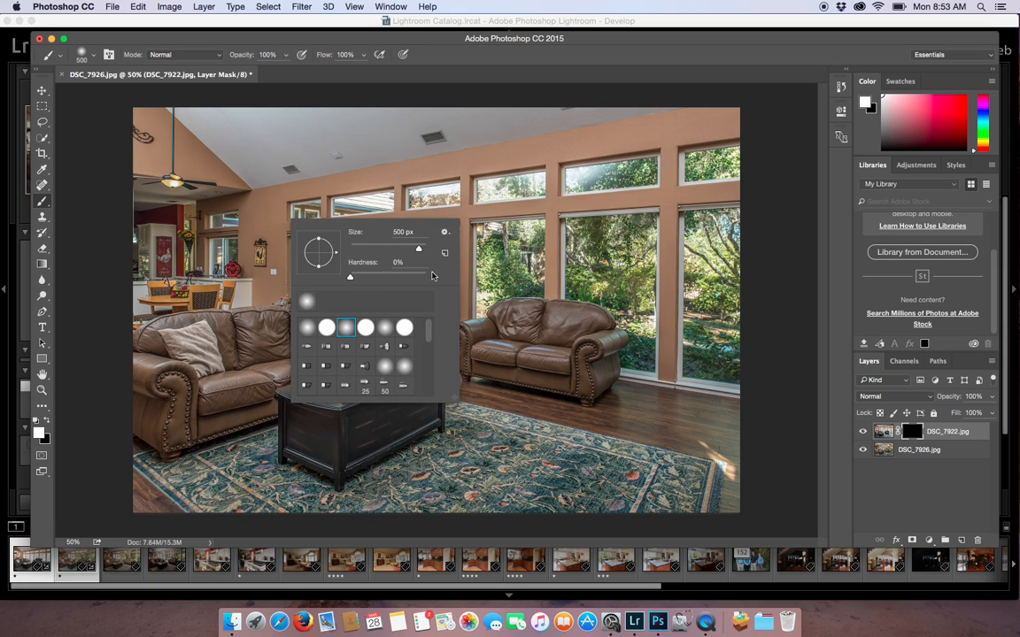
click(471, 200)
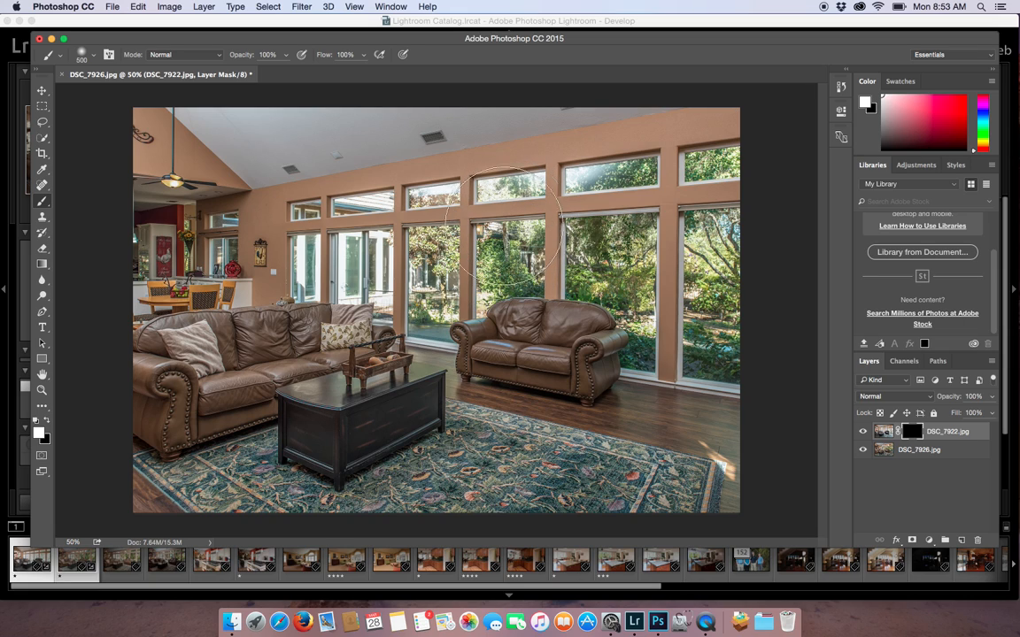
key(bracketleft)
key(bracketleft)
key(bracketleft)
click(364, 56)
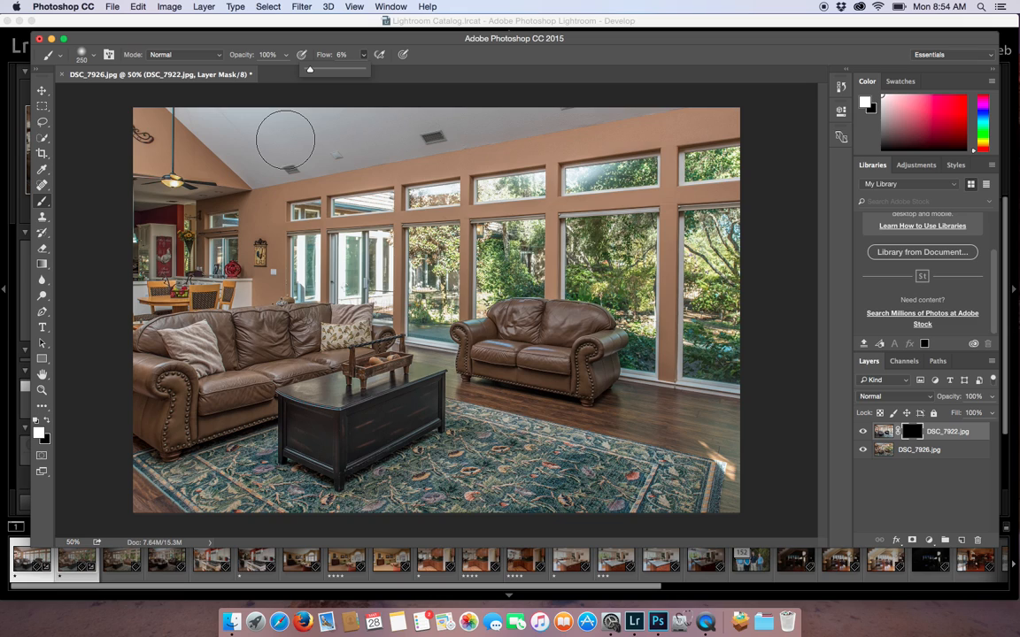
key(bracketright)
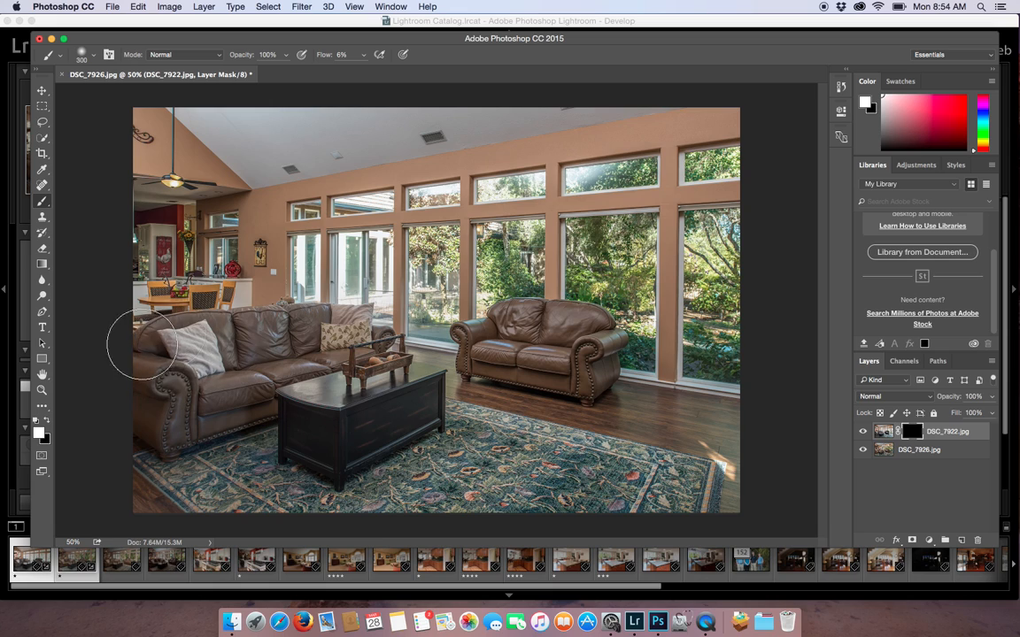
Paint white on the DSC_7922.jpg mask over the large sofa by the wall, raising the brush flow to 23%.
mouse_move(180, 351)
mouse_down()
mouse_move(137, 375)
mouse_move(162, 343)
mouse_move(182, 356)
mouse_move(170, 326)
mouse_up()
click(364, 55)
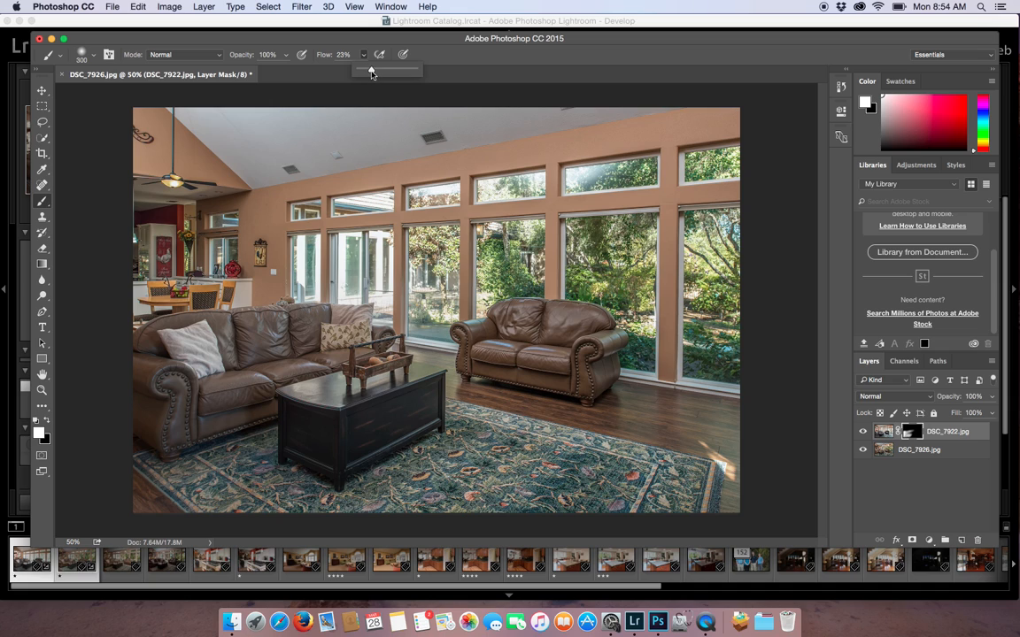
mouse_move(158, 345)
mouse_down()
mouse_move(173, 415)
mouse_move(152, 347)
mouse_move(168, 377)
mouse_move(159, 405)
mouse_move(148, 314)
mouse_move(164, 345)
mouse_move(130, 320)
mouse_move(142, 308)
mouse_move(175, 370)
mouse_up()
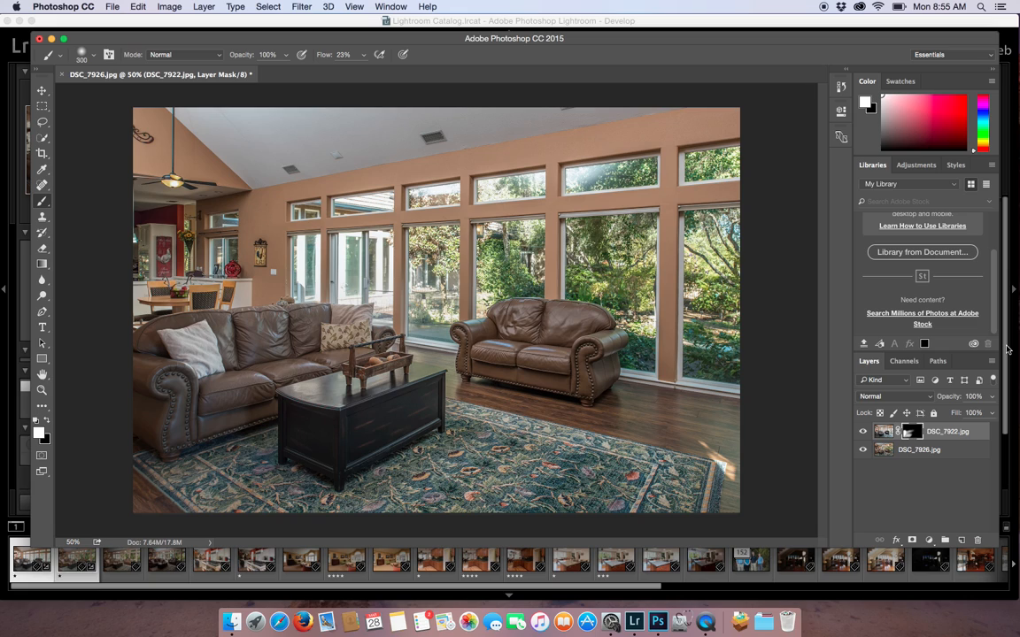
Undo the sofa stroke on the DSC_7922.jpg mask to compare, and paint white over the large sofa, coffee table and loveseat.
key(super+z)
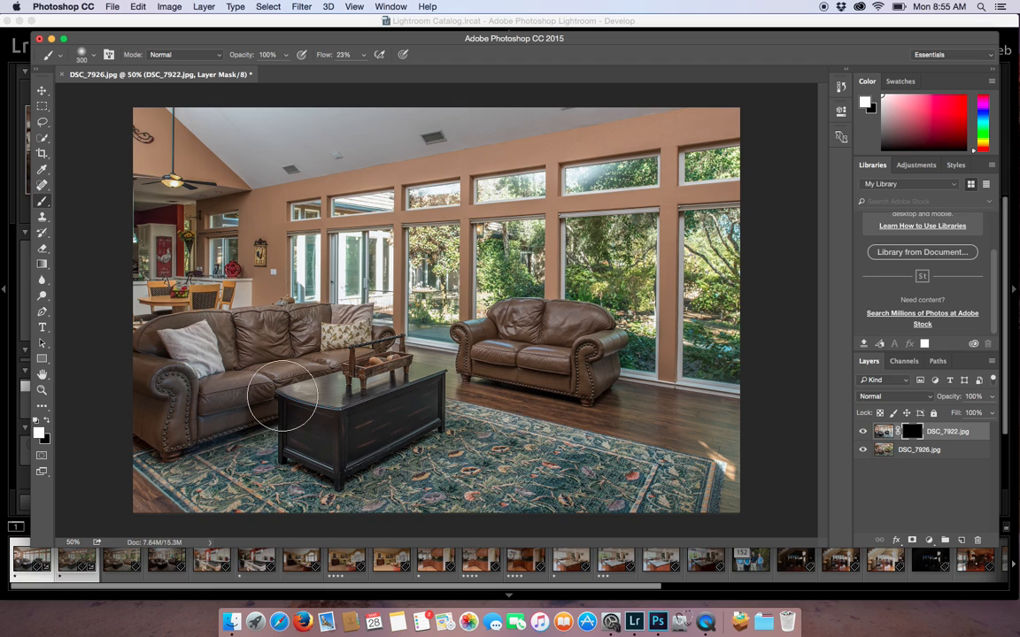
mouse_move(272, 422)
mouse_down()
mouse_move(354, 380)
mouse_move(330, 401)
mouse_move(380, 403)
mouse_up()
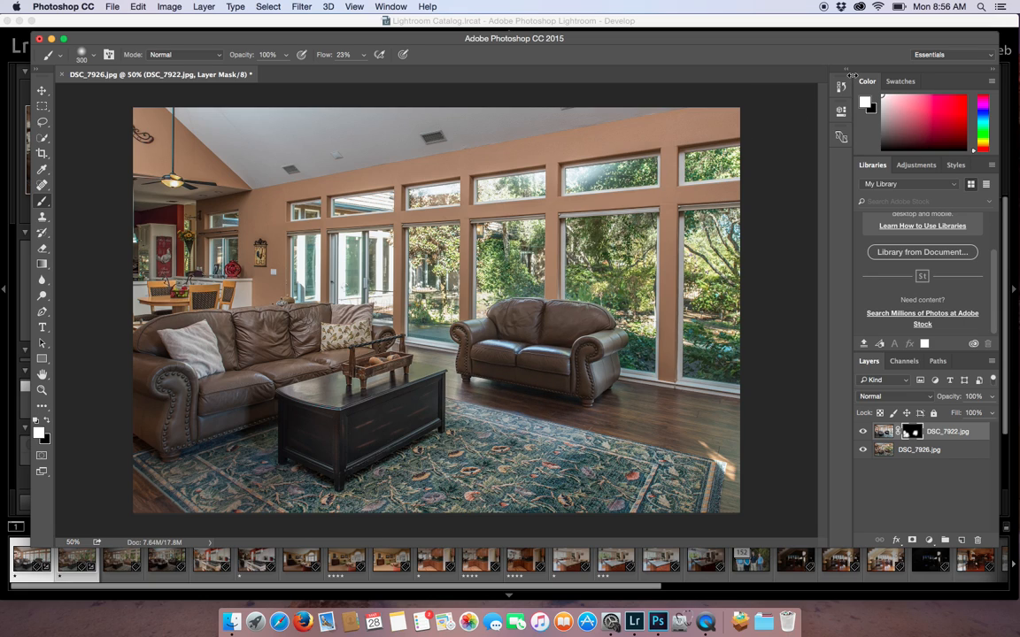
key(super+z)
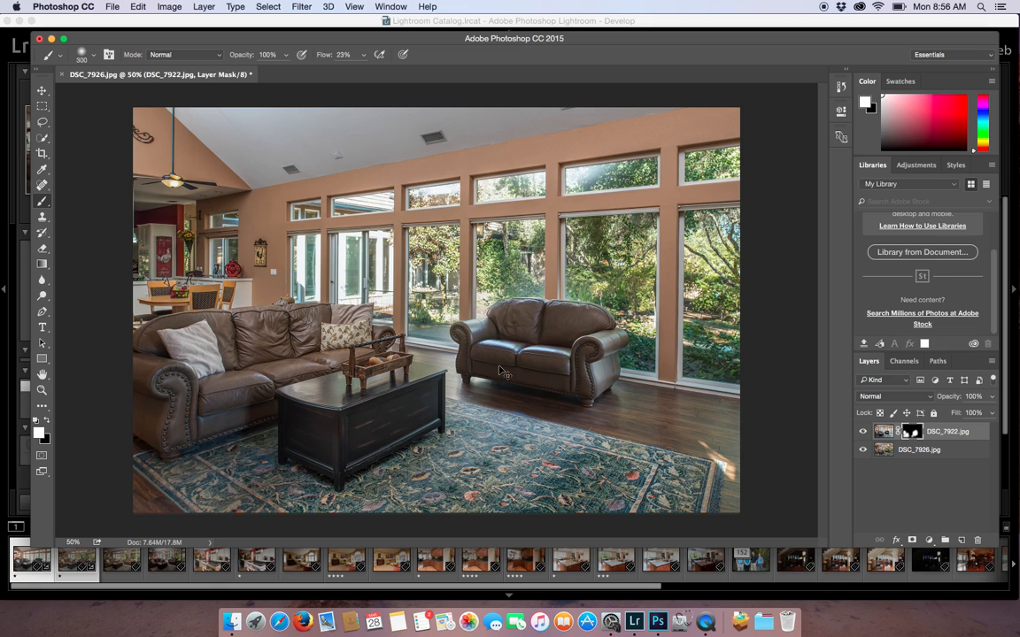
Reduce the brush to 100 px and paint white on the mask around the patterned pillow and far arm of the large sofa.
key(super+equal)
key(super+equal)
key(super+equal)
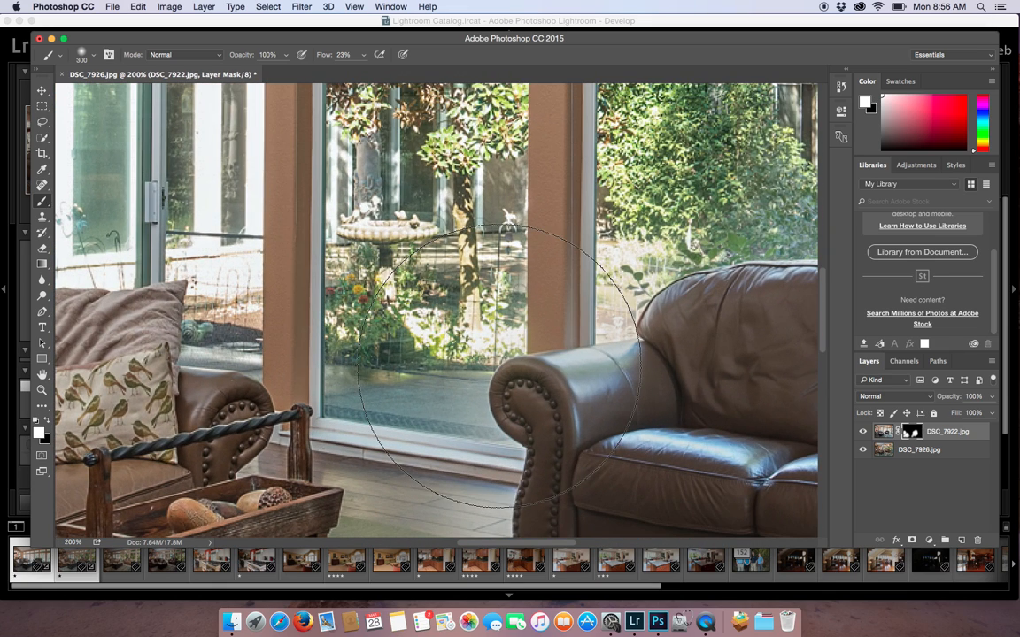
mouse_move(206, 374)
mouse_down()
mouse_move(466, 121)
mouse_move(526, 101)
mouse_move(625, 200)
mouse_up()
key(bracketleft)
key(bracketleft)
key(bracketleft)
key(bracketleft)
key(bracketleft)
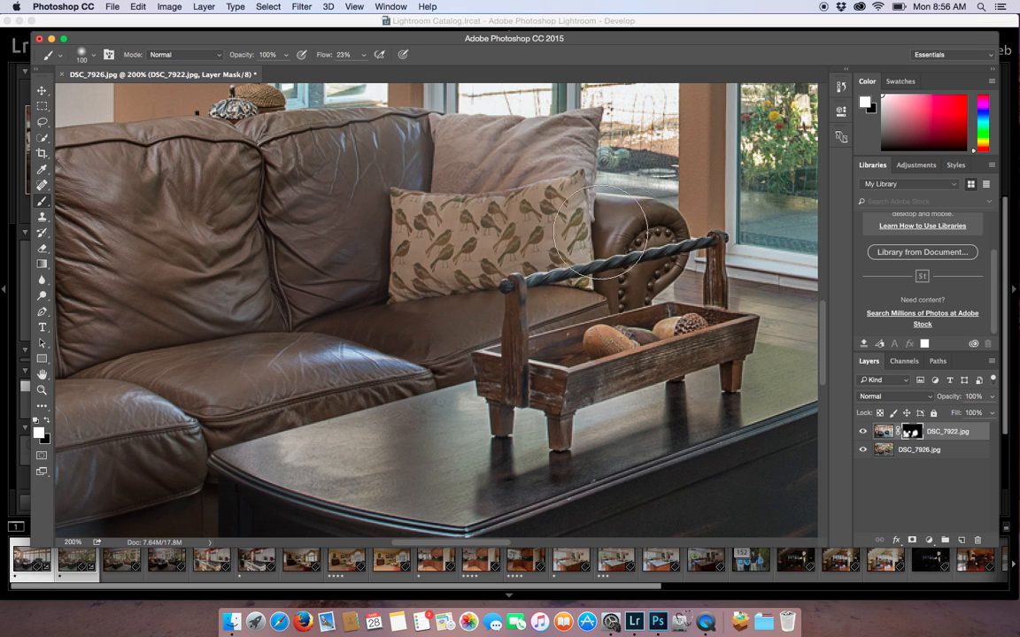
scroll(655, 243, down, 3)
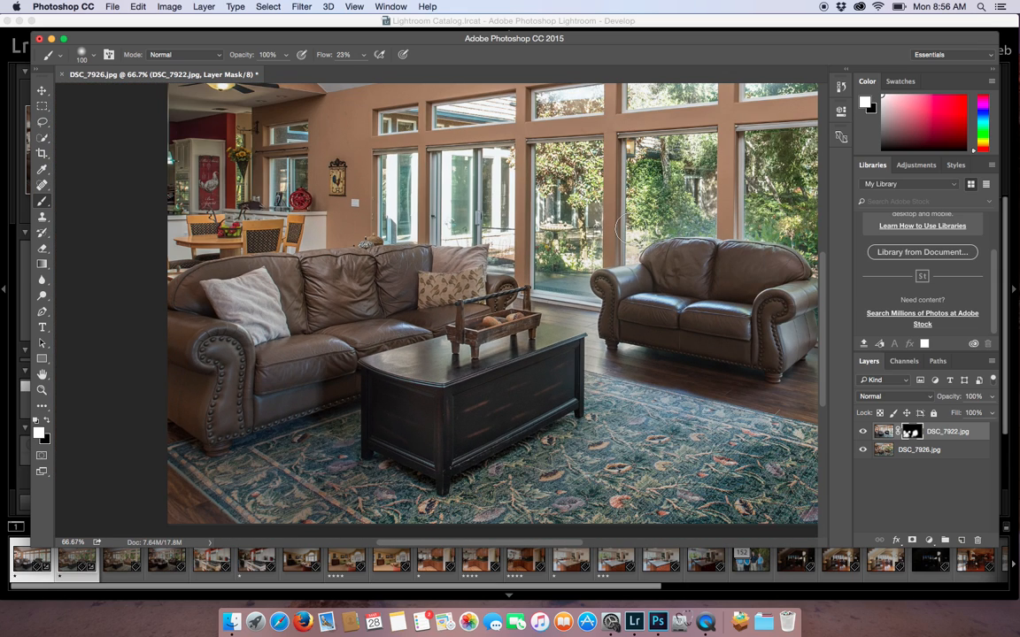
scroll(634, 236, down, 1)
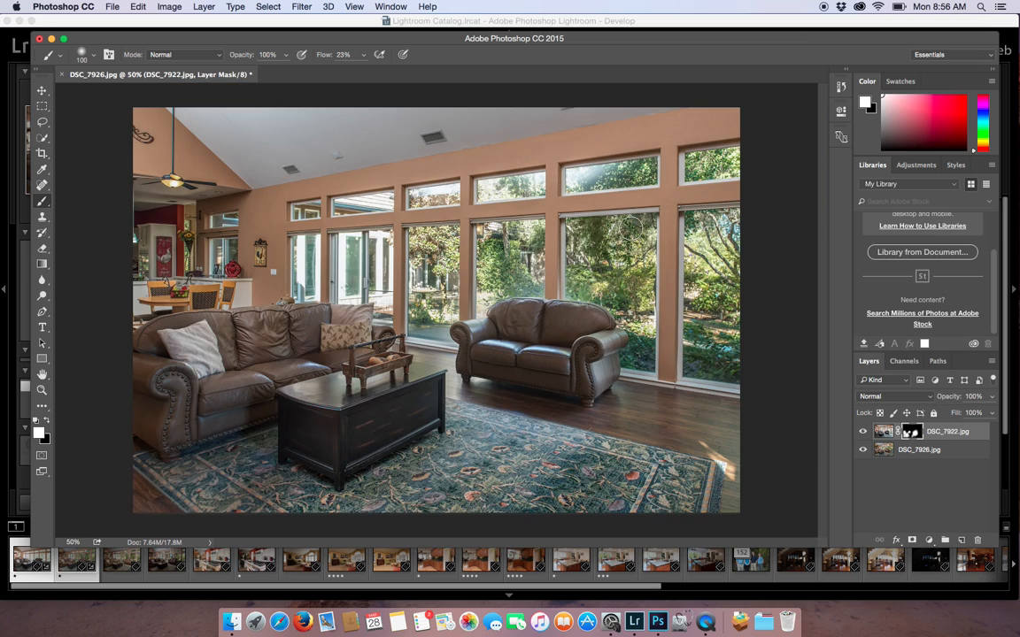
Lower the brush flow to 6%, enlarge the brush to 500 px and paint white on the mask over the ceiling.
scroll(633, 235, up, 2)
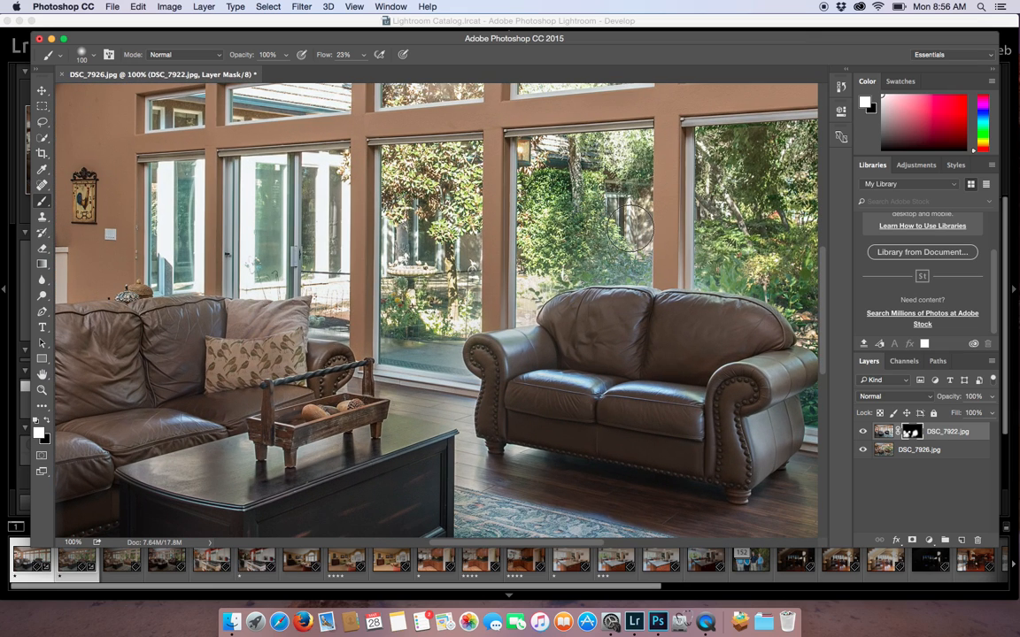
drag(437, 168, 724, 467)
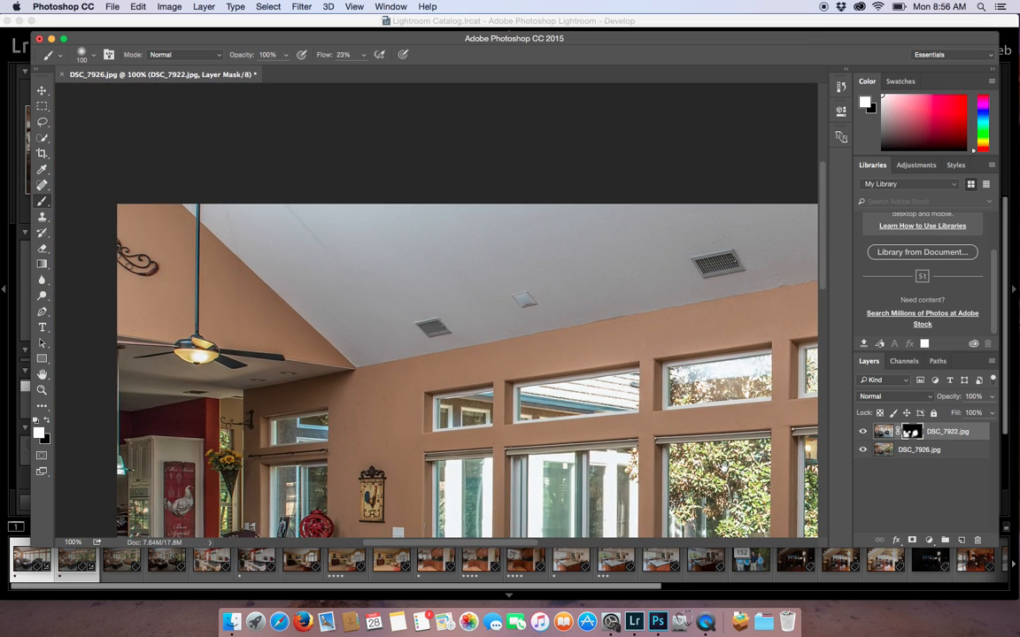
click(365, 56)
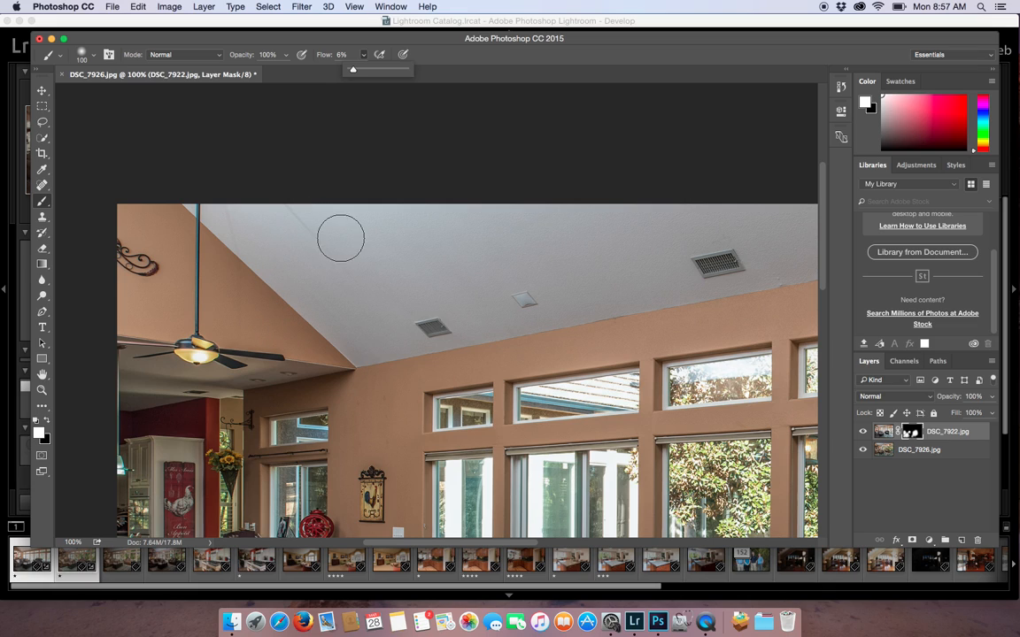
key(bracketright)
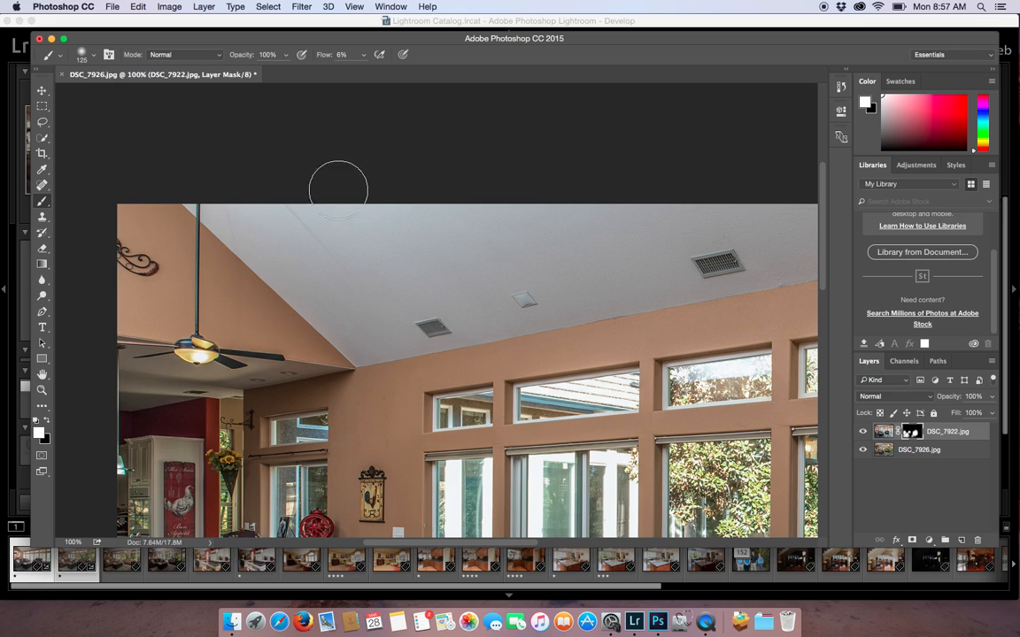
key(bracketright)
key(bracketright)
key(bracketright)
key(bracketright)
key(bracketright)
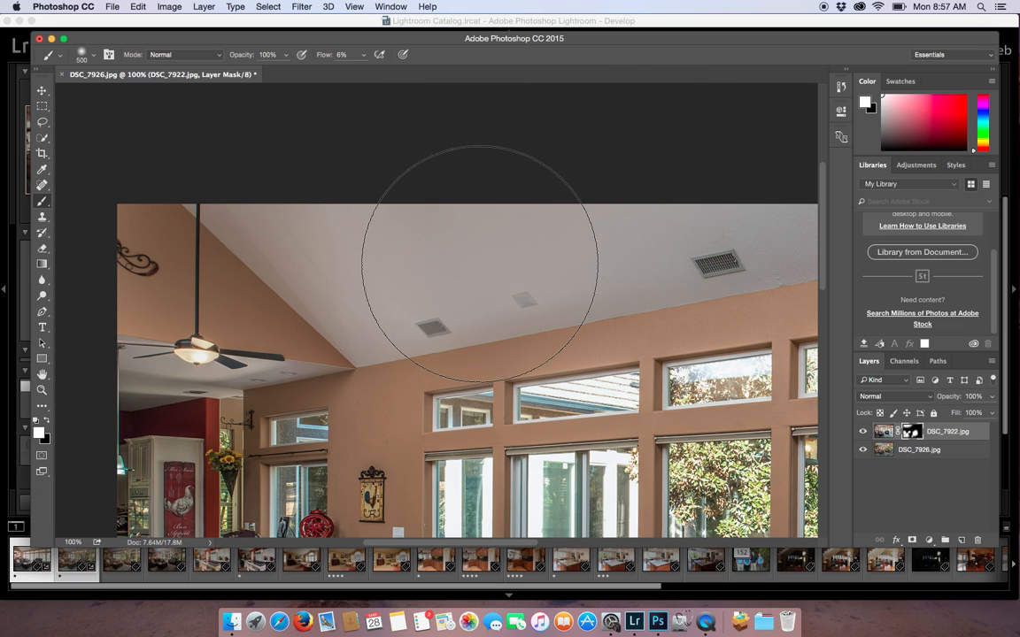
right_click(479, 264)
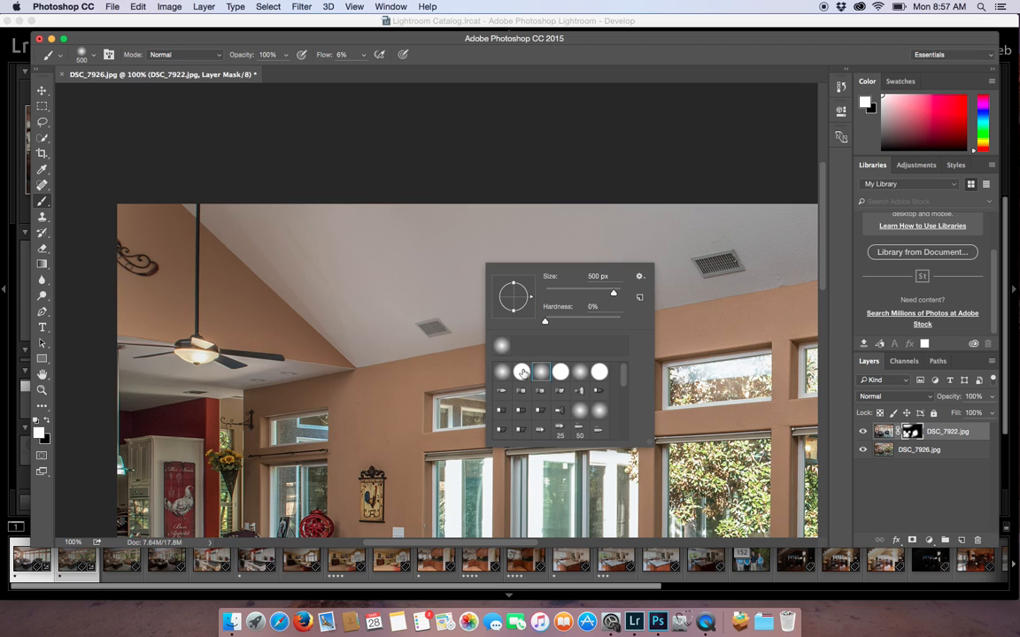
key(Escape)
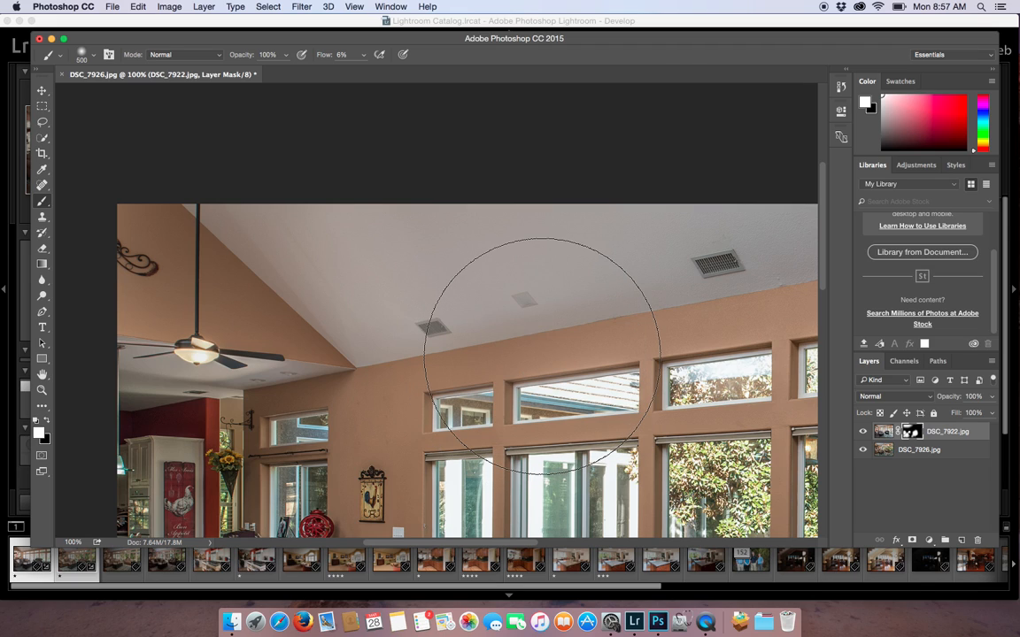
Paint lightly on the mask over the windows with the 500 px brush at 6% flow.
key(super+minus)
key(super+minus)
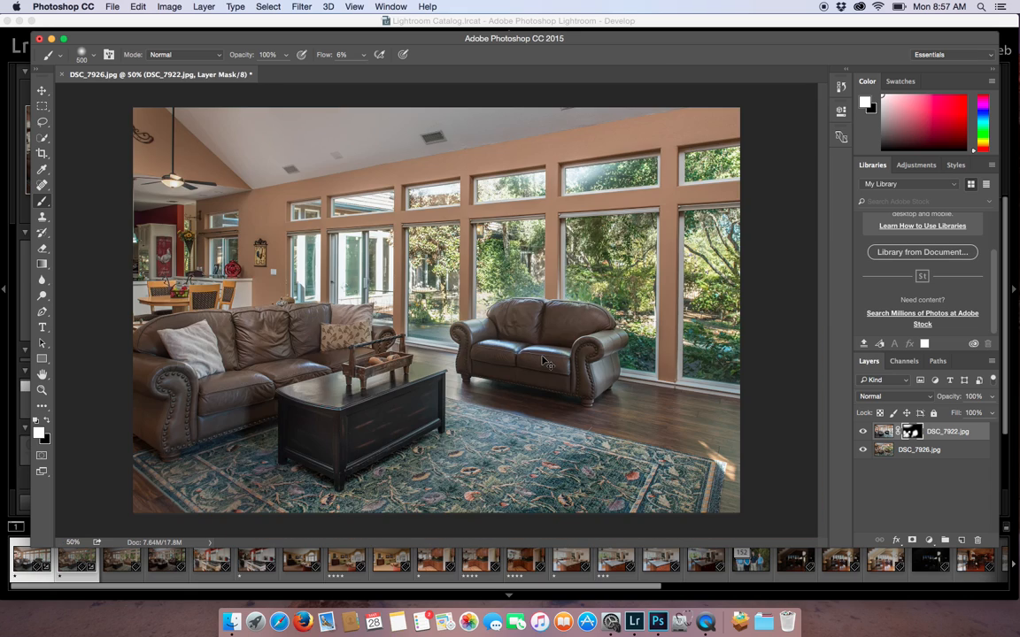
click(542, 357)
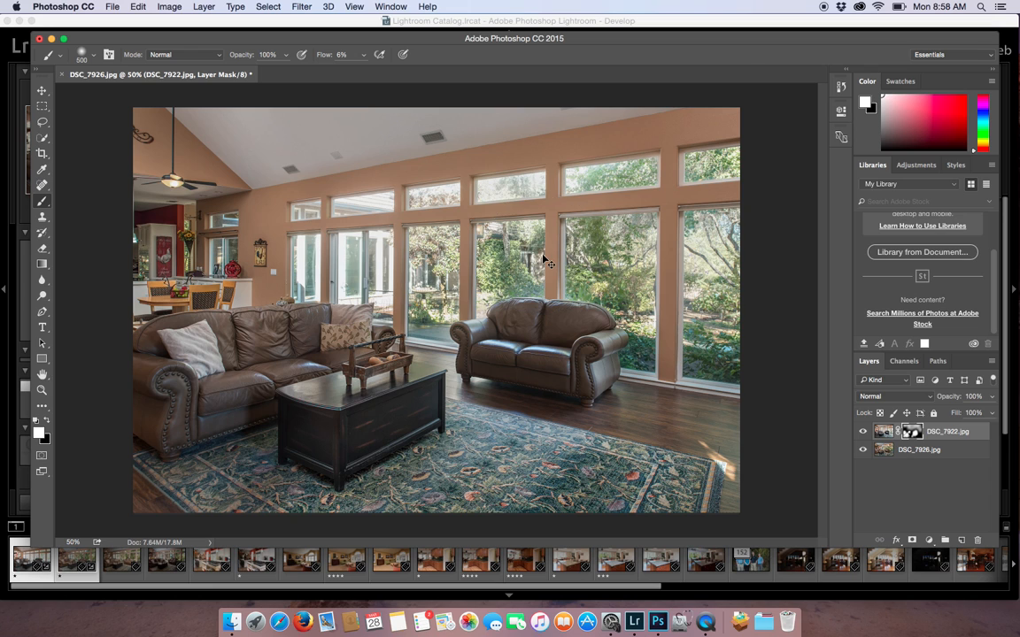
Examine the blended dining area and windows, compare the composite with DSC_7922.jpg in Lightroom, and return to Photoshop.
key(super+1)
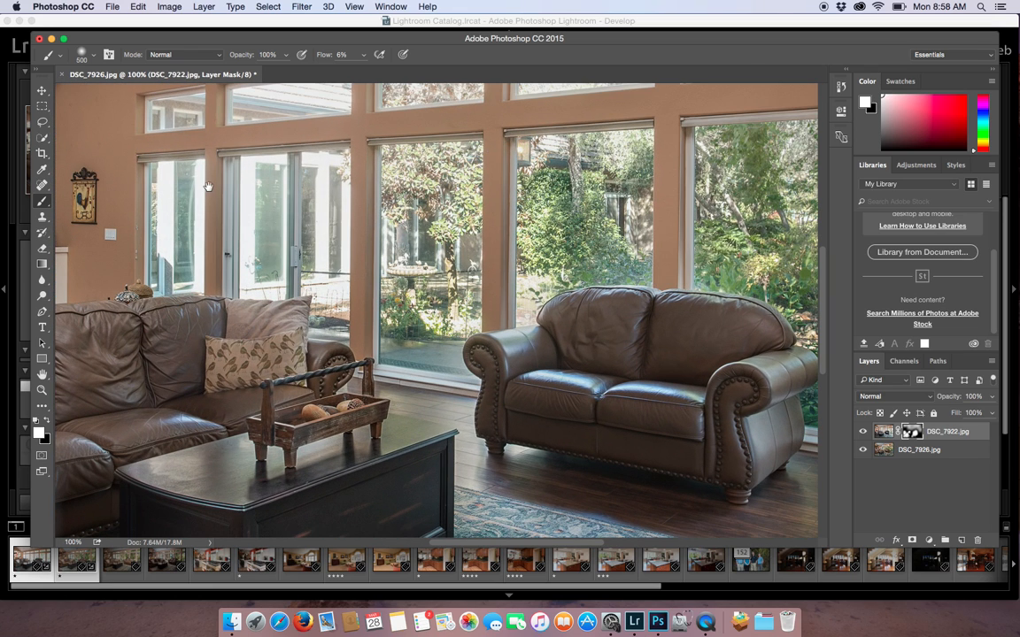
drag(208, 187, 671, 326)
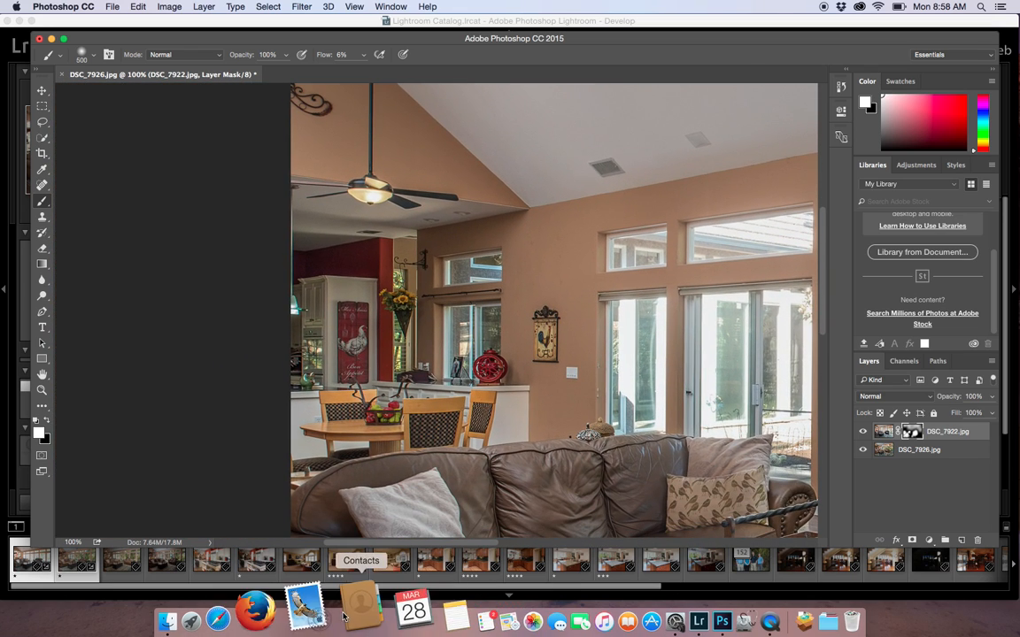
click(644, 611)
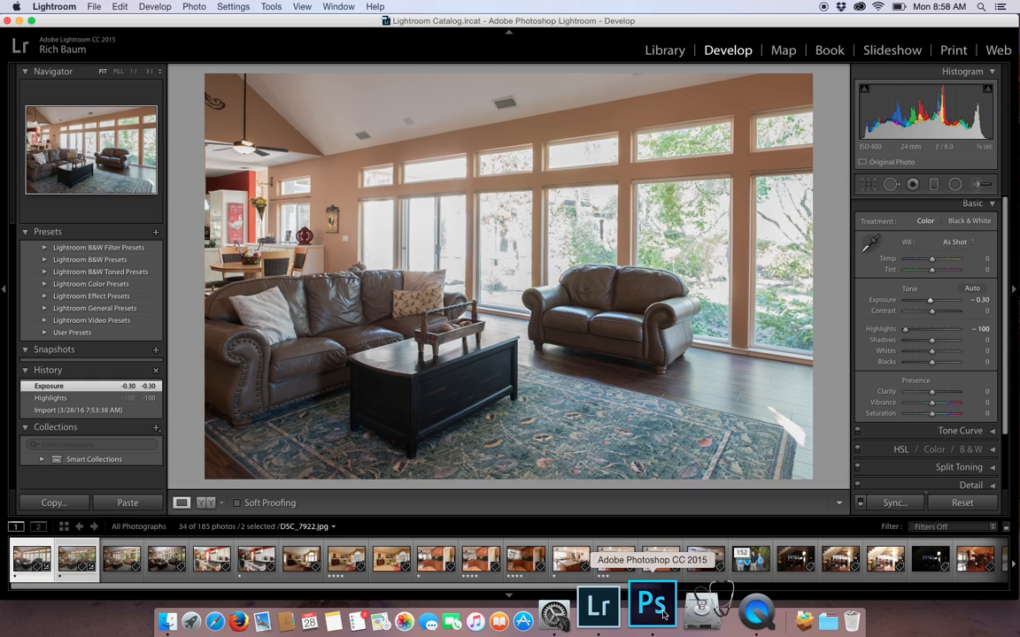
click(657, 609)
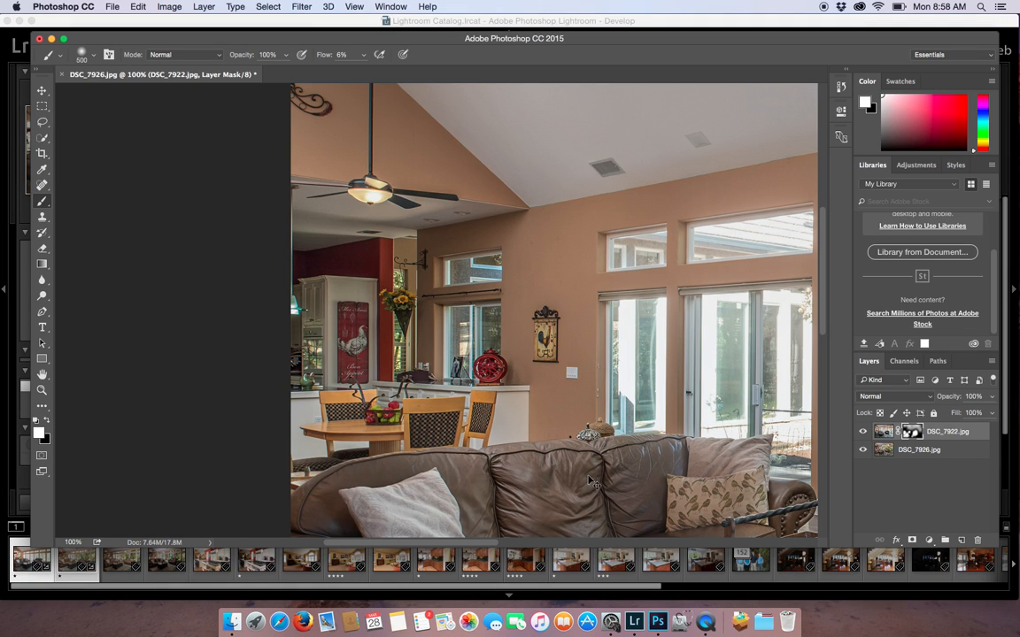
key(super+minus)
key(super+minus)
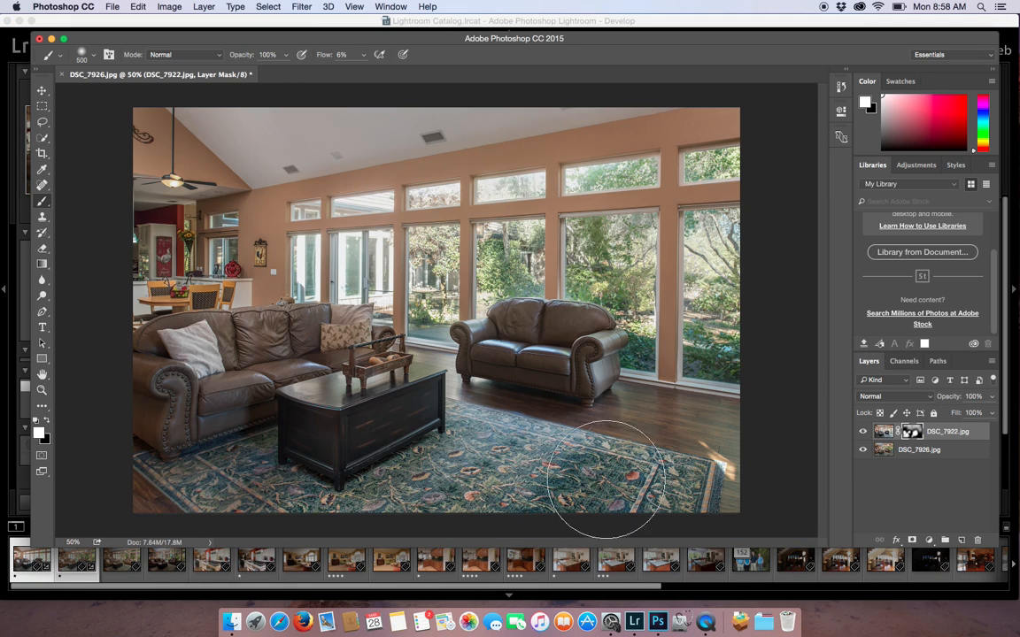
click(641, 609)
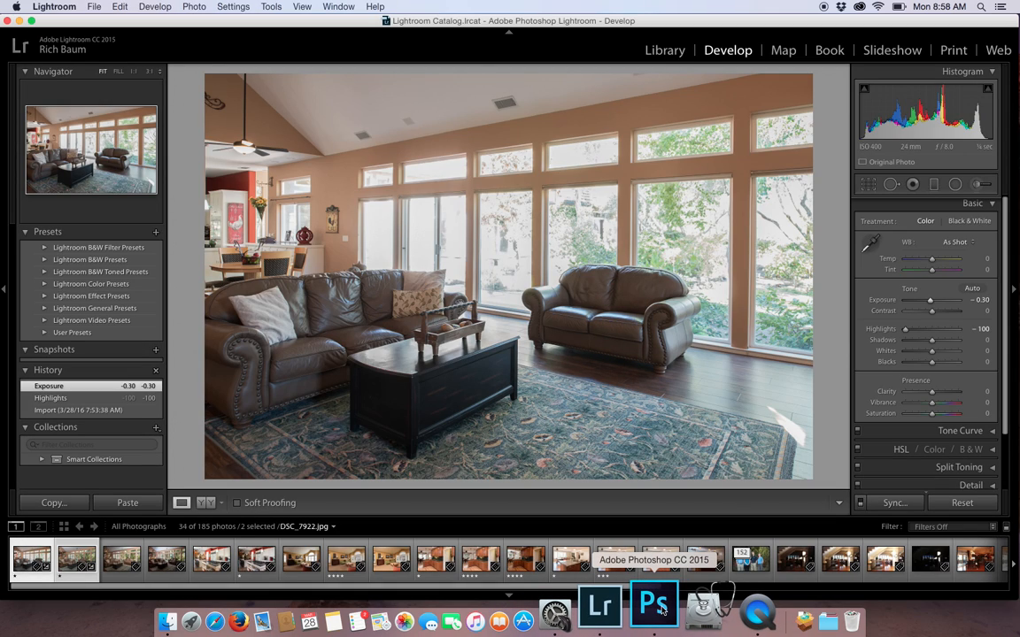
click(662, 611)
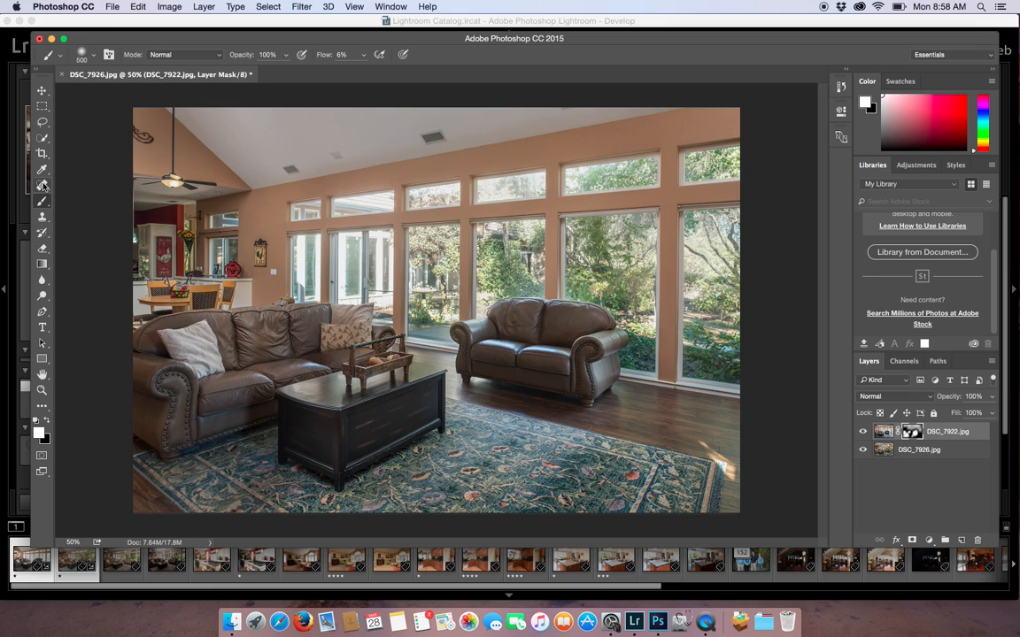
Try erasing the mask over the large sofa's near arm with a 250 px Eraser at 100% flow, and undo the stroke.
click(43, 249)
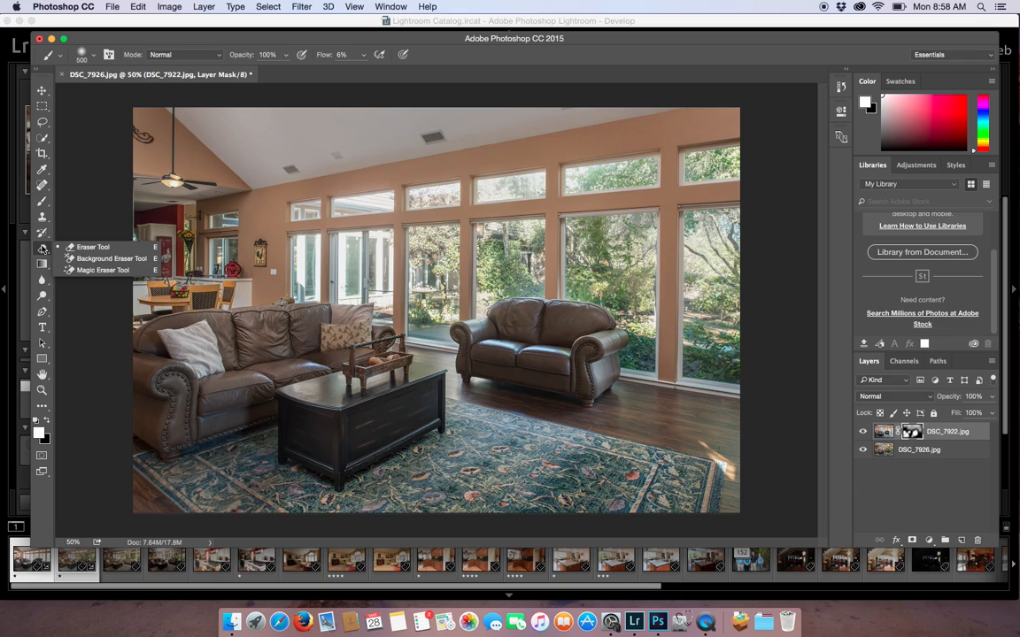
click(81, 249)
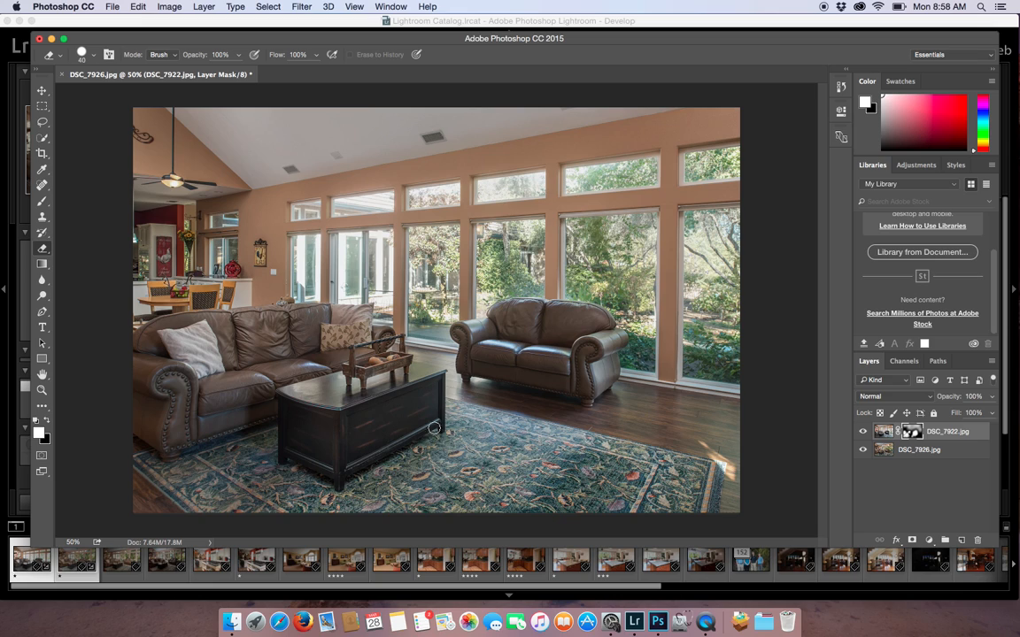
key(bracketright)
key(bracketright)
key(bracketright)
key(bracketright)
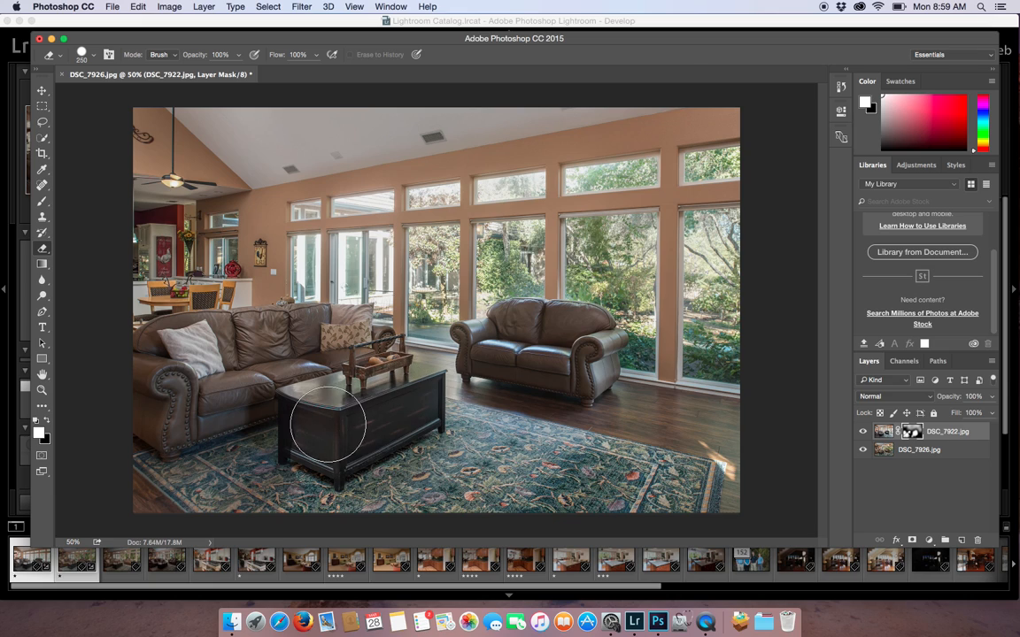
mouse_move(277, 423)
mouse_down()
mouse_move(205, 425)
mouse_move(225, 426)
mouse_up()
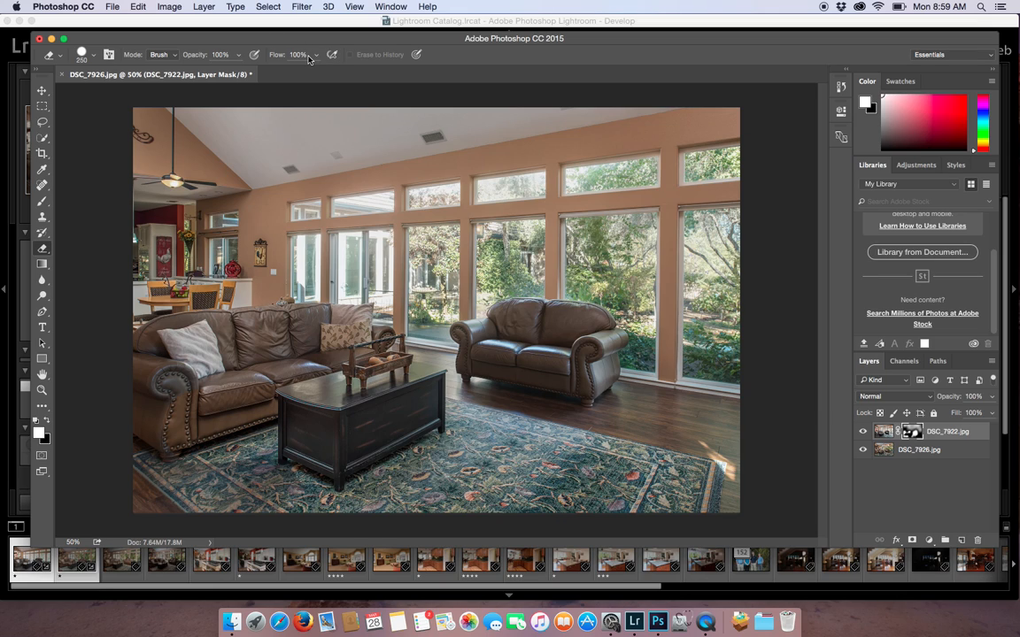
key(super+alt+z)
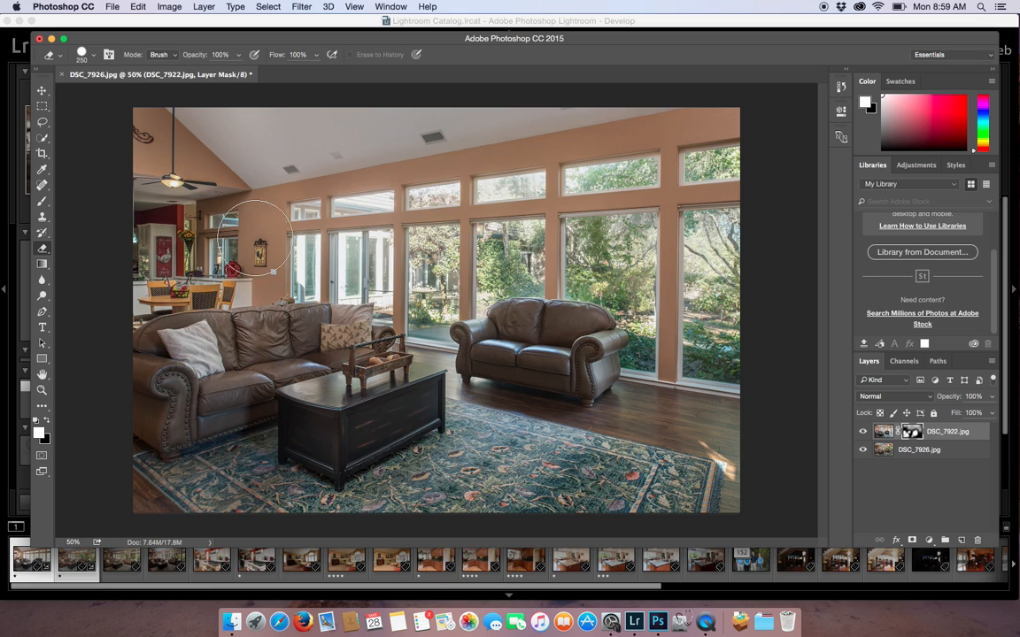
Compare DSC_7926.jpg and DSC_7922.jpg in Lightroom's Develop view, and return to the Photoshop composite.
click(634, 606)
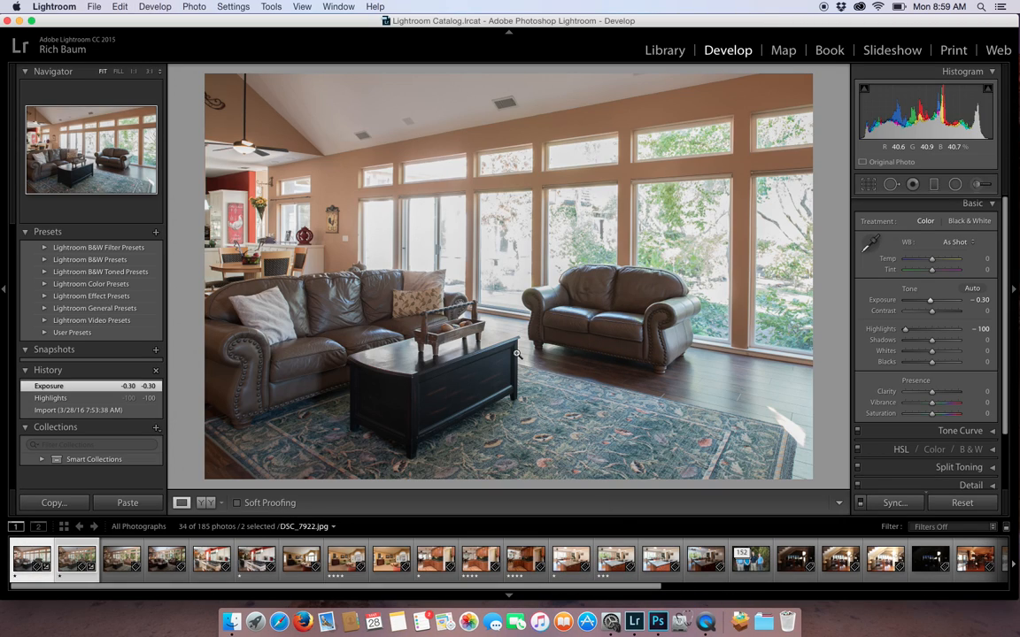
key(Right)
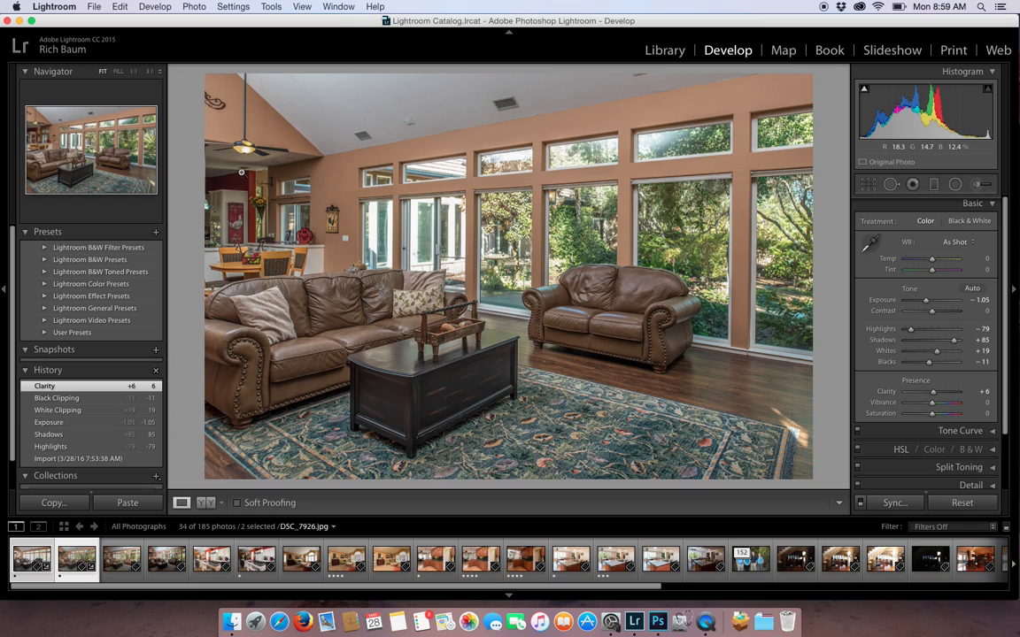
key(Right)
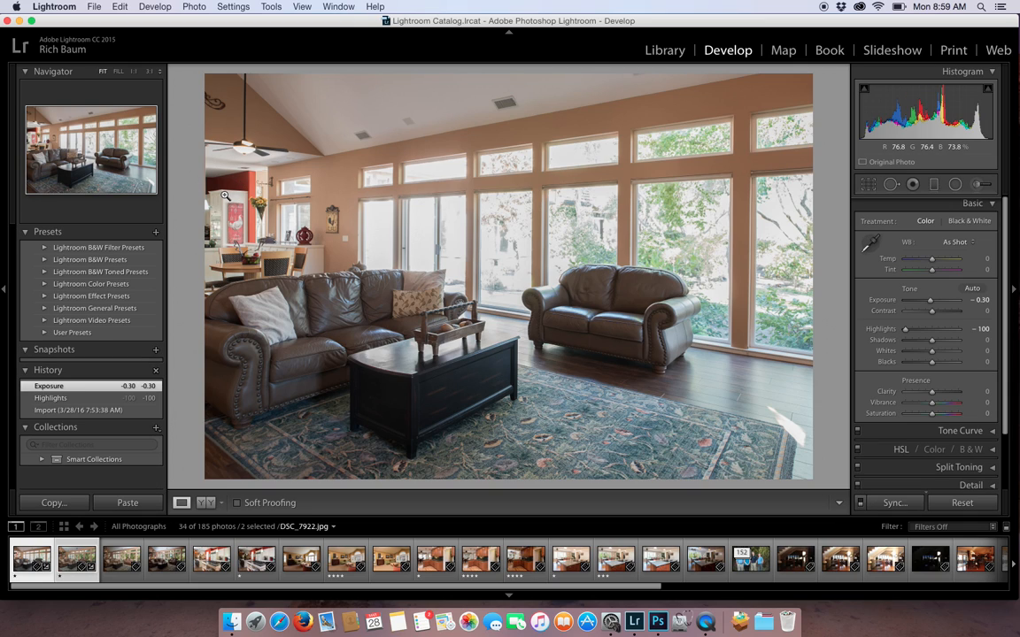
click(653, 614)
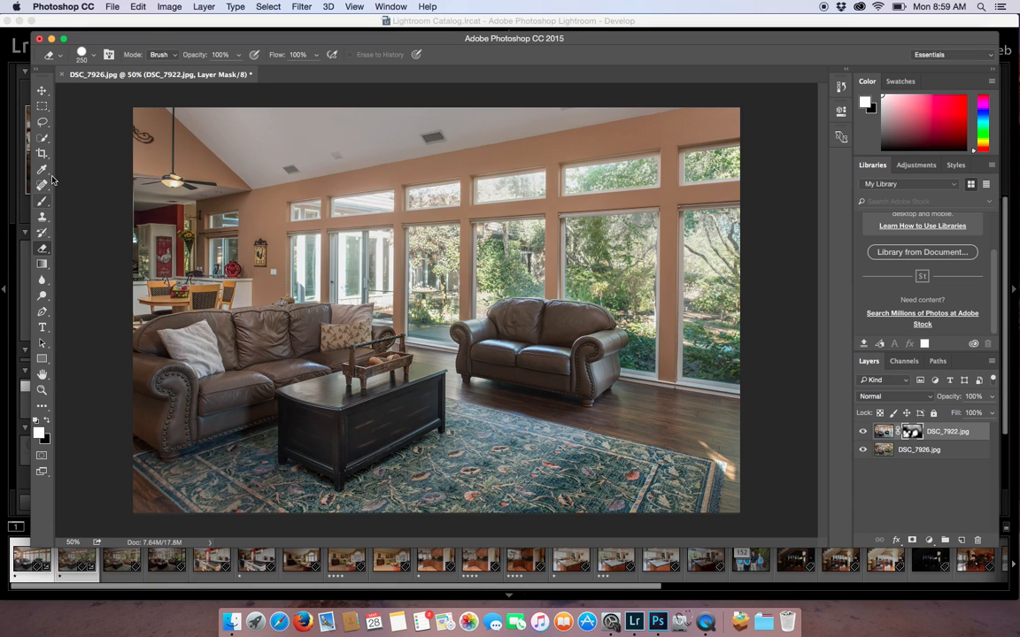
Switch back to the 500 px Brush and set its flow to 5% for painting the mask near the dining area.
click(42, 202)
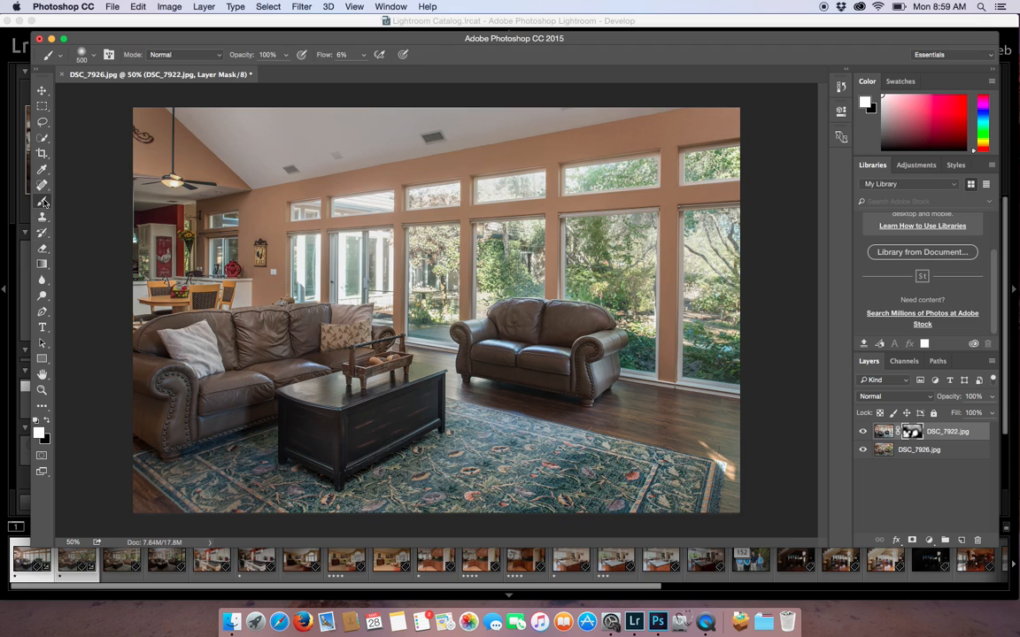
click(362, 56)
click(347, 55)
text(5)
key(super+plus)
key(super+plus)
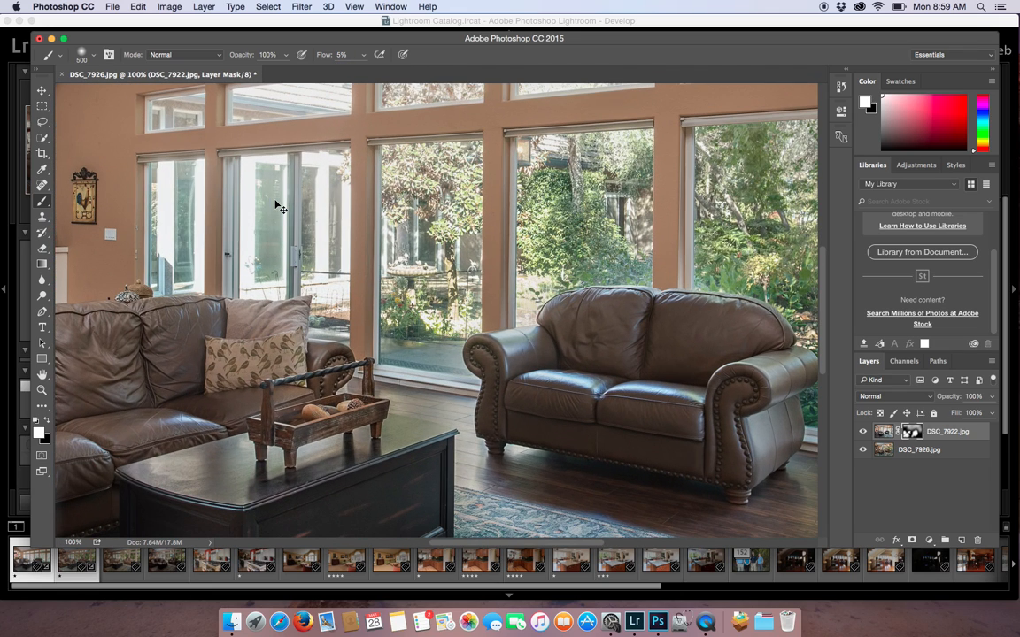
mouse_move(129, 198)
mouse_down()
mouse_move(335, 254)
mouse_move(672, 256)
mouse_move(642, 261)
mouse_up()
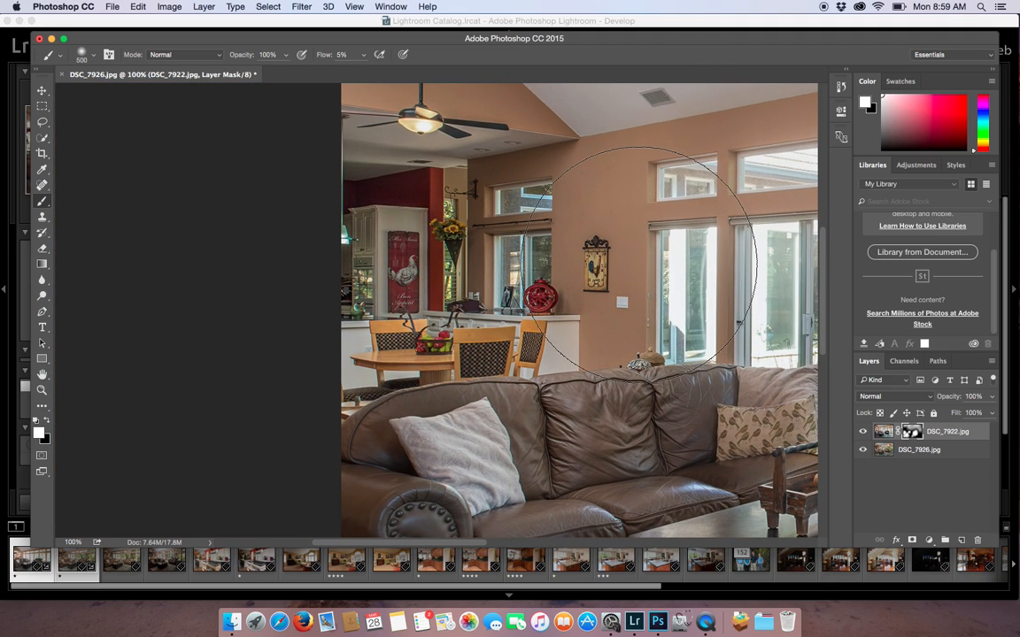
Paint the mask over the red kitchen wall and cabinets with a 250 px brush, checking against DSC_7922.jpg in Lightroom.
key(bracketleft)
key(bracketleft)
key(bracketleft)
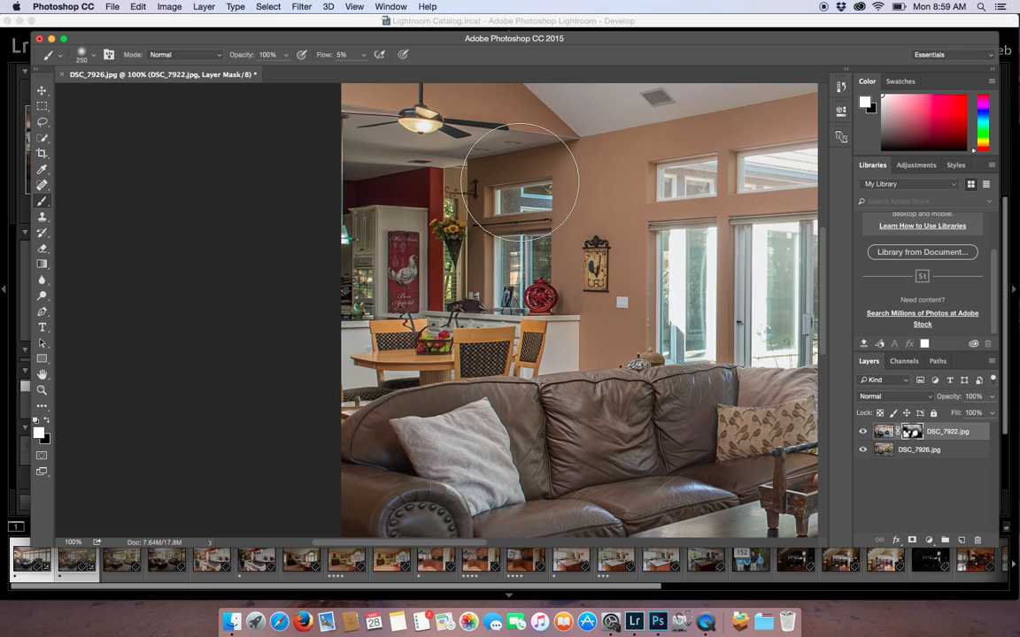
click(638, 609)
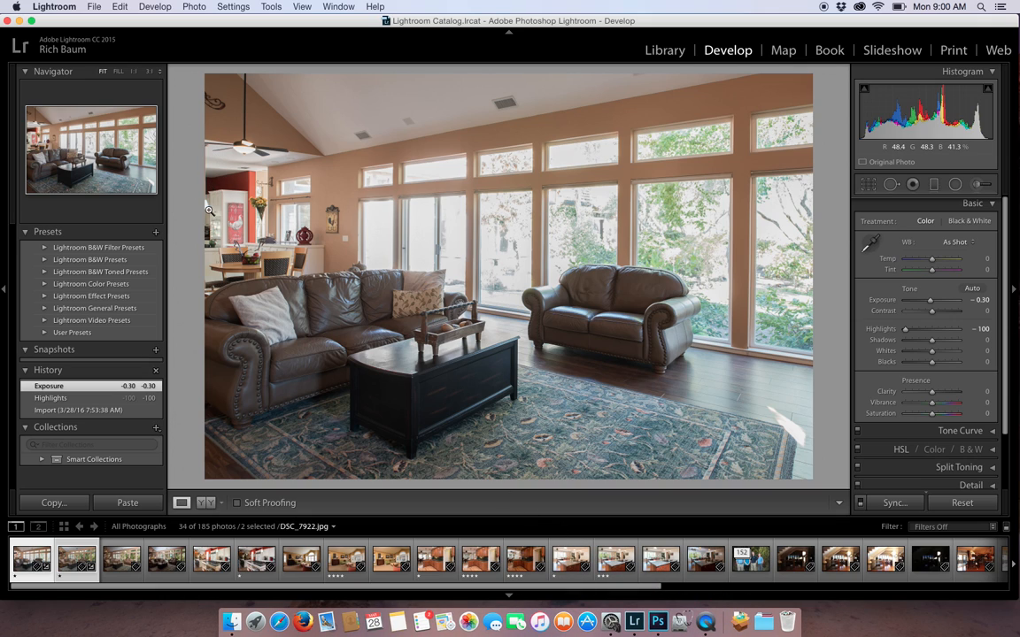
click(656, 607)
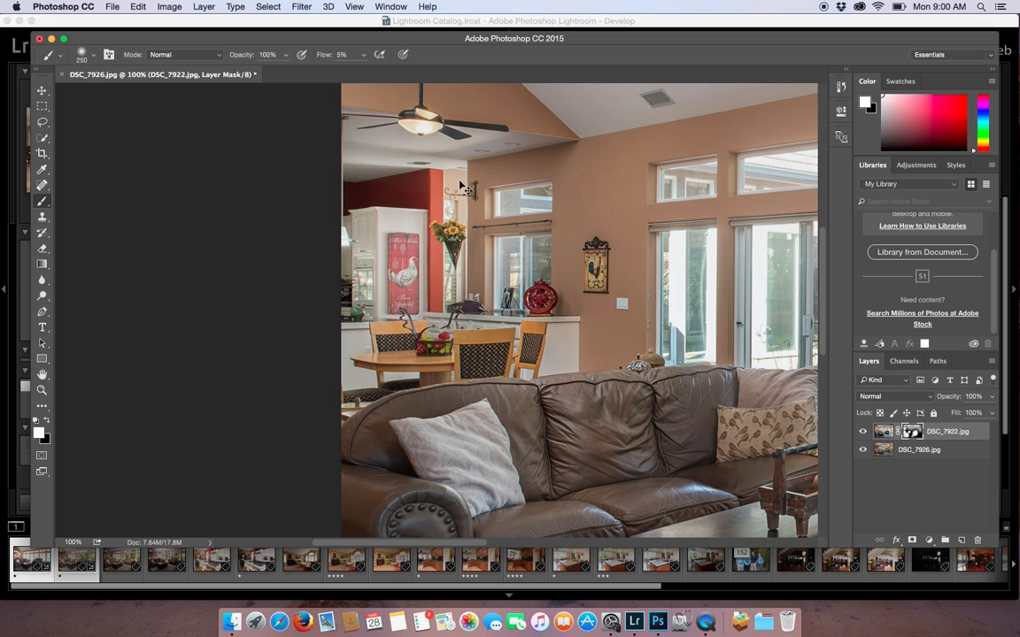
Merge the masked DSC_7922.jpg layer down into the DSC_7926.jpg layer.
key(super+minus)
key(super+minus)
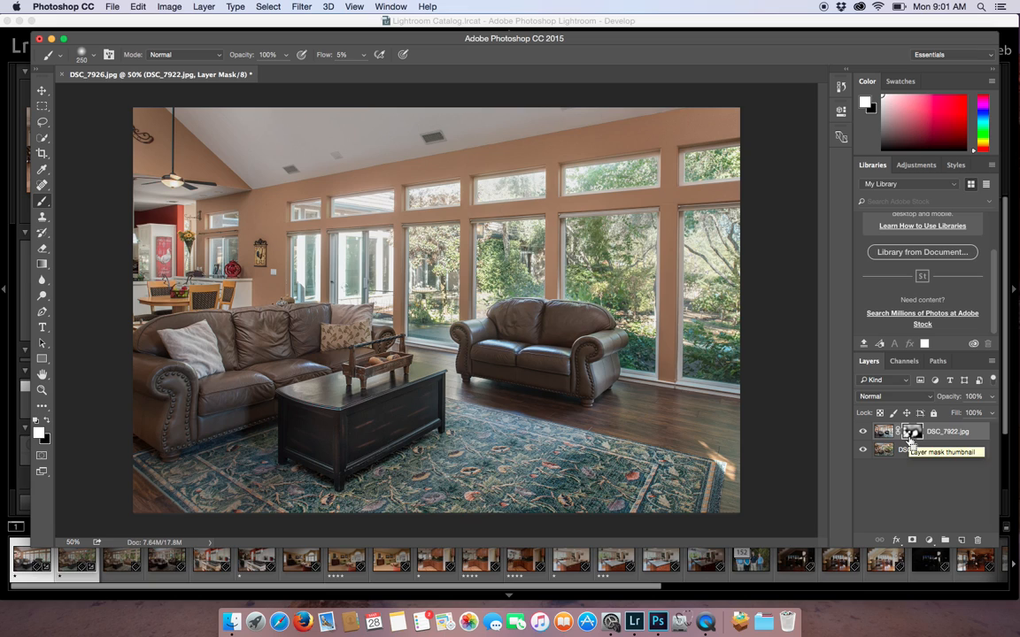
key(ctrl+e)
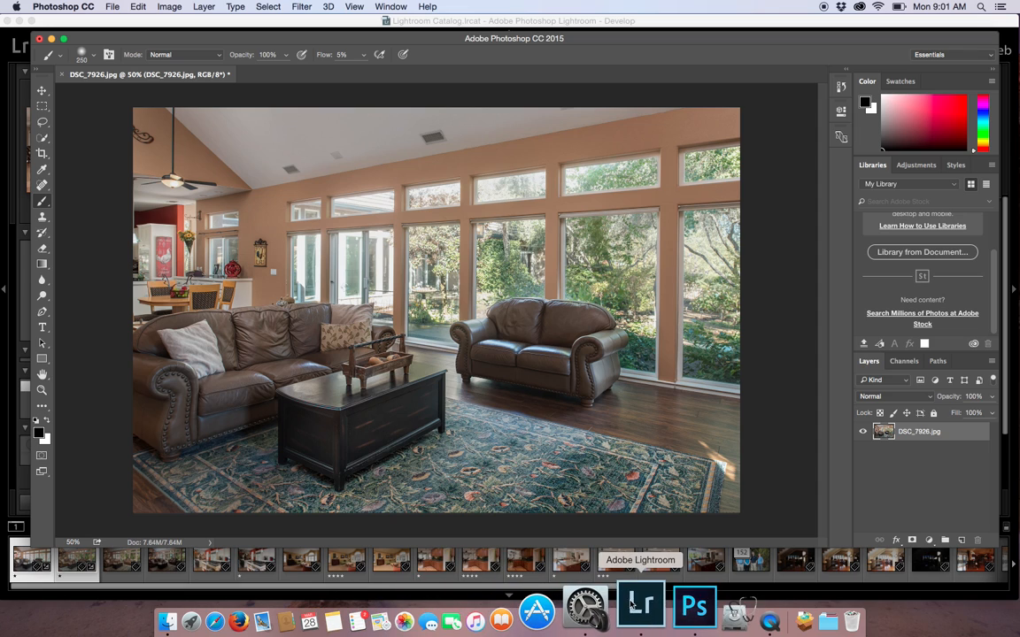
Switch to Lightroom and compare the living-room shots DSC_7936-1.jpg, DSC_7933-Edit.jpg and DSC_7926.jpg.
click(605, 611)
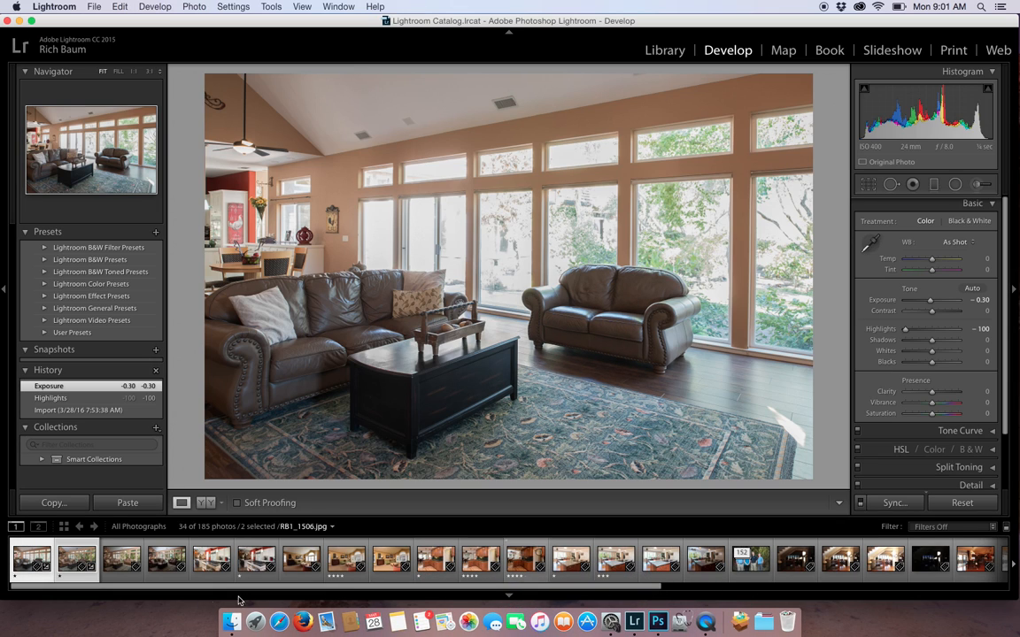
click(151, 562)
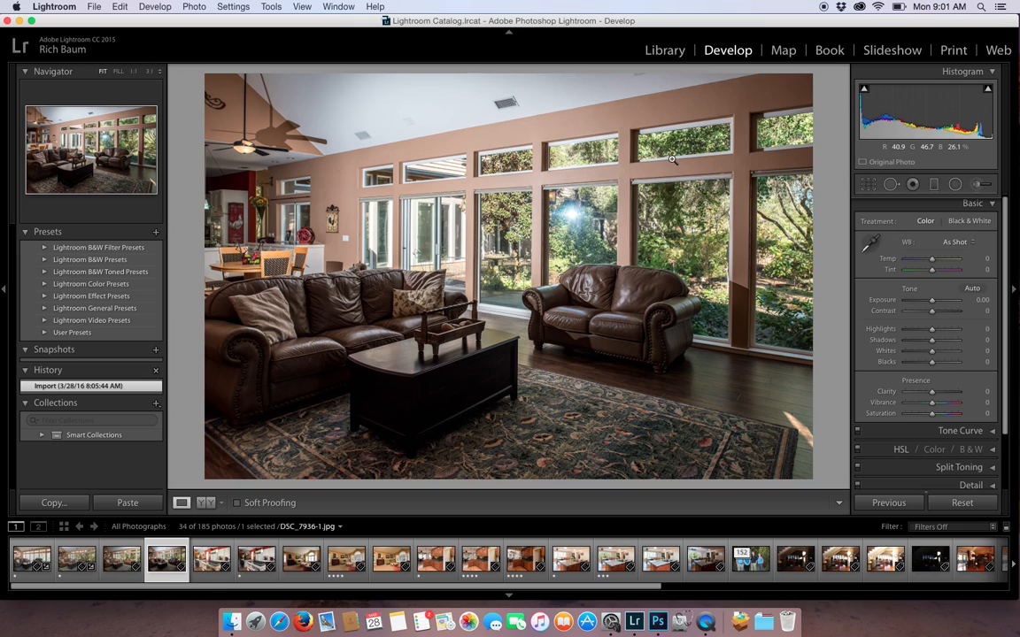
key(Left)
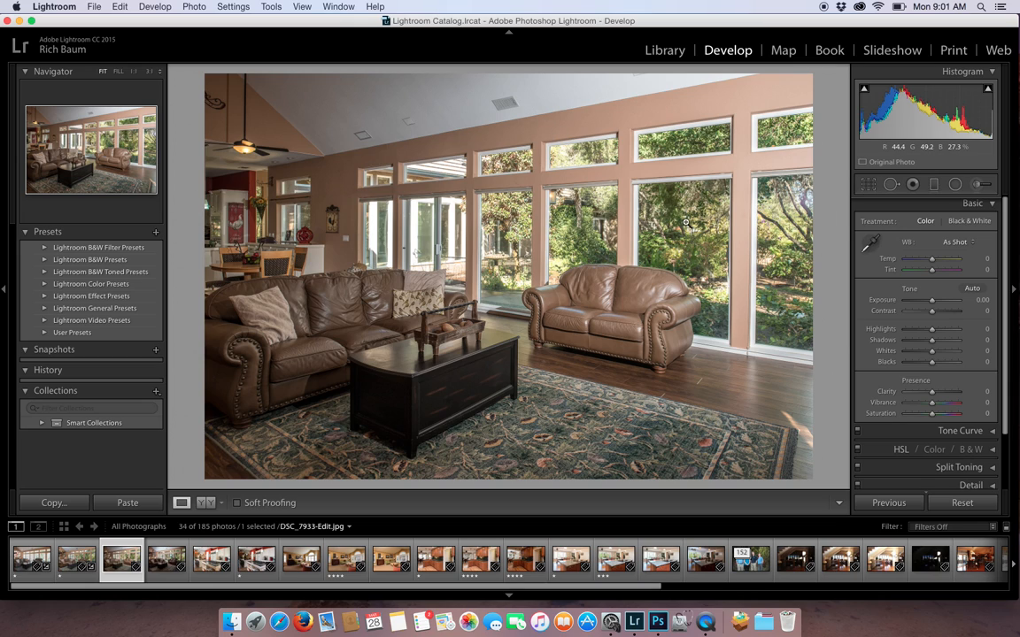
key(Left)
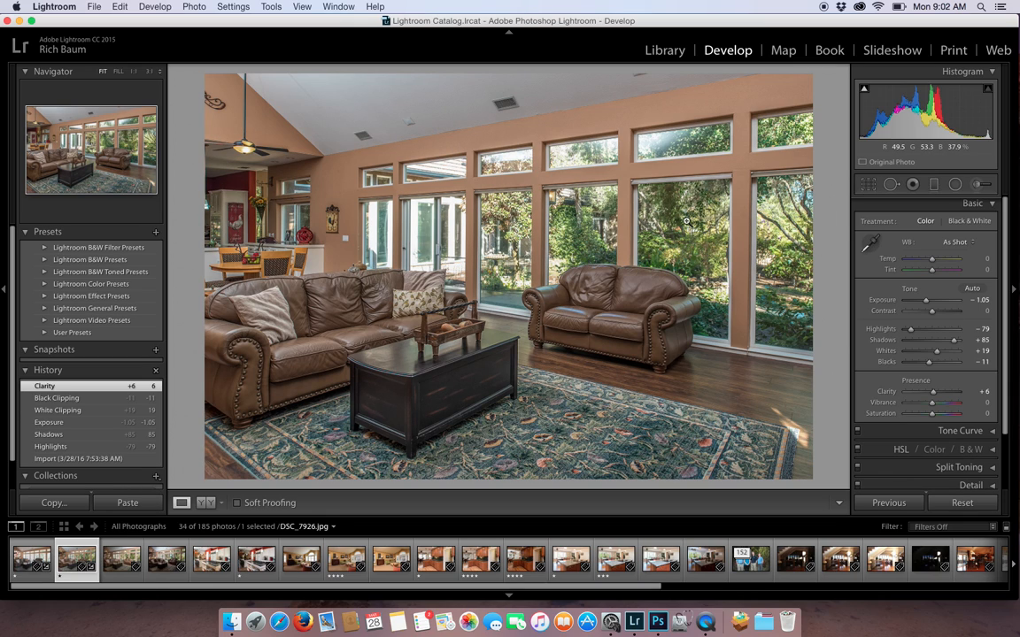
Select DSC_7933-Edit.jpg in Lightroom and open a copy of it in Photoshop for editing.
key(Right)
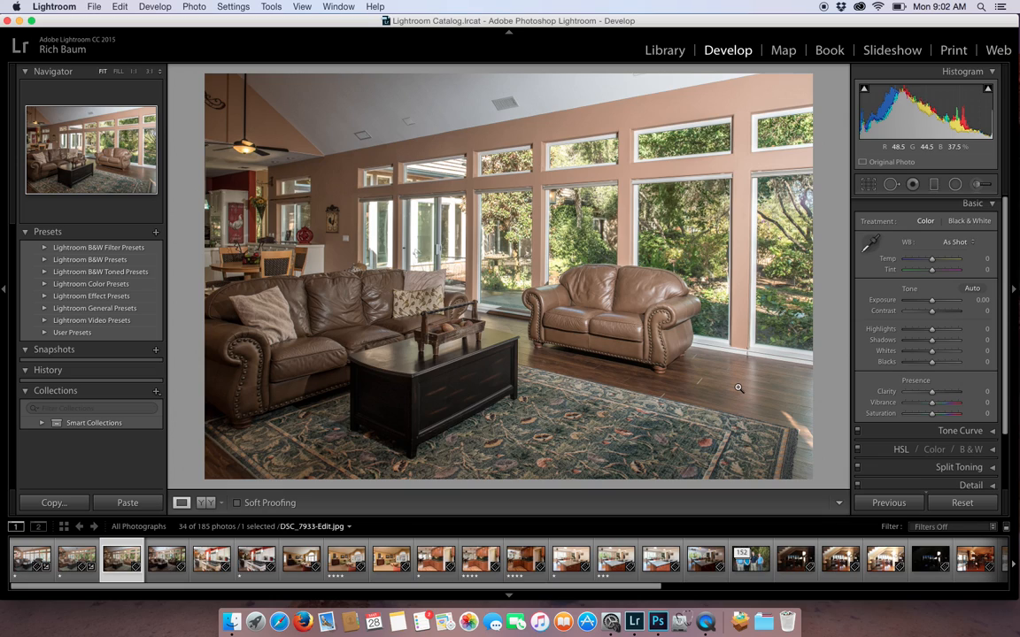
right_click(617, 239)
mouse_move(751, 326)
click(779, 326)
click(617, 283)
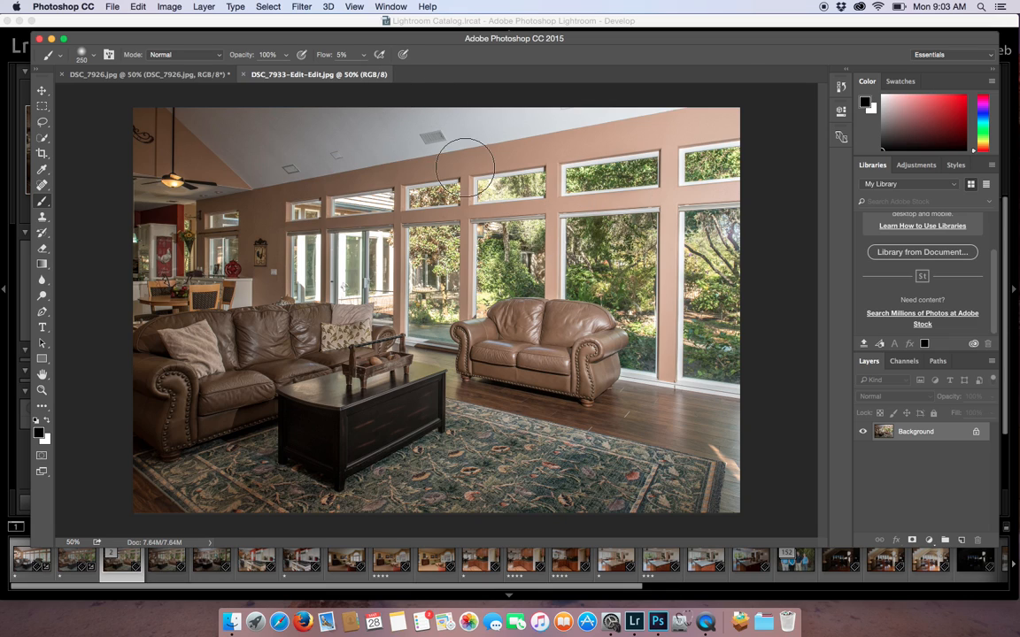
Tile the two open documents vertically, side by side.
click(393, 8)
mouse_move(406, 22)
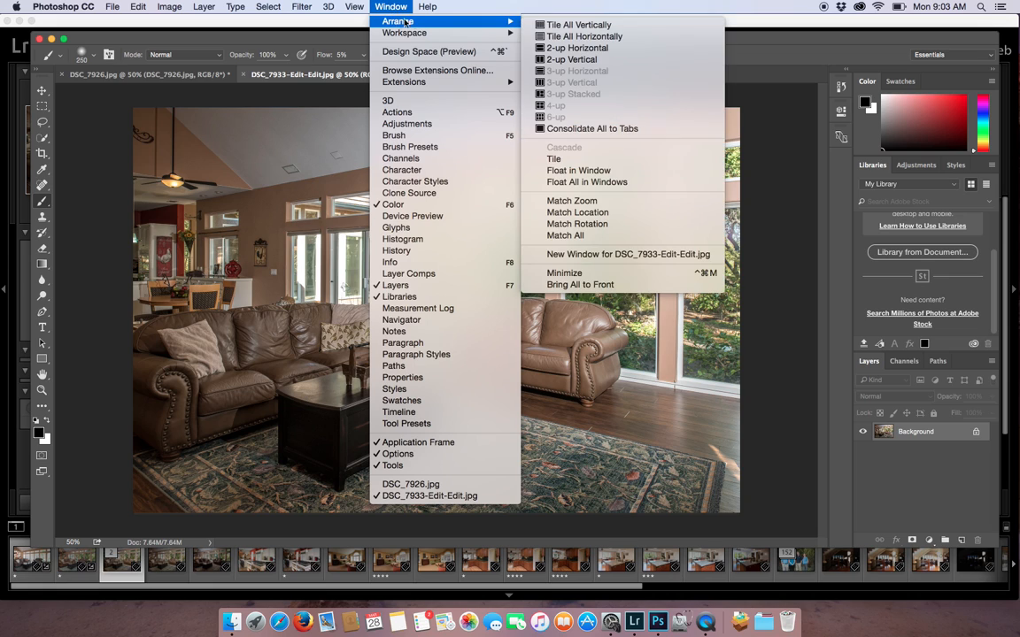
click(566, 26)
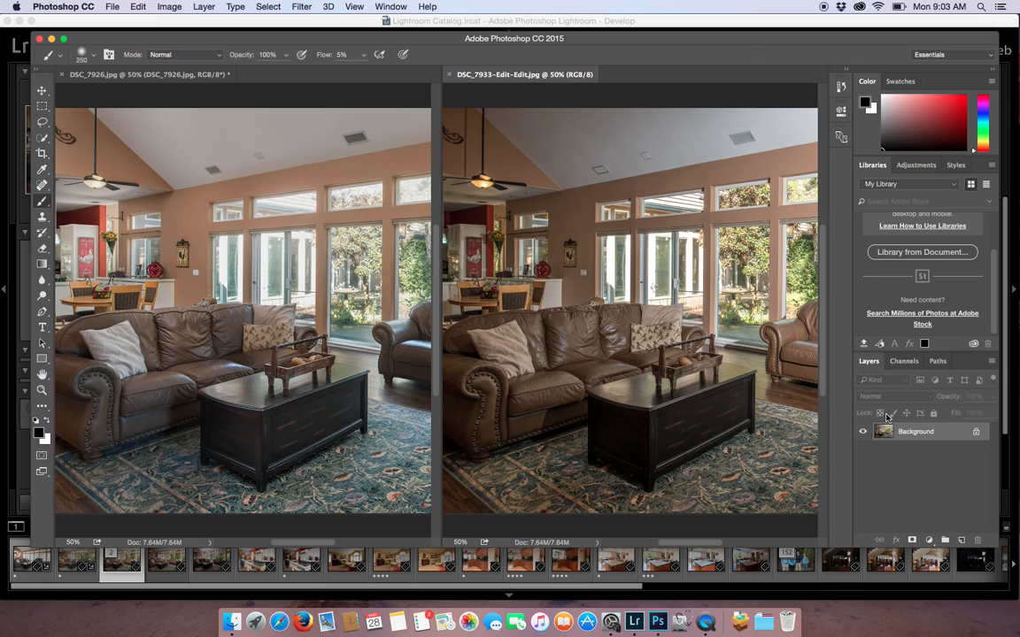
Copy the Background of DSC_7933-Edit-Edit.jpg into DSC_7926.jpg, accept the color profile conversion, and close the source document.
drag(888, 432, 297, 298)
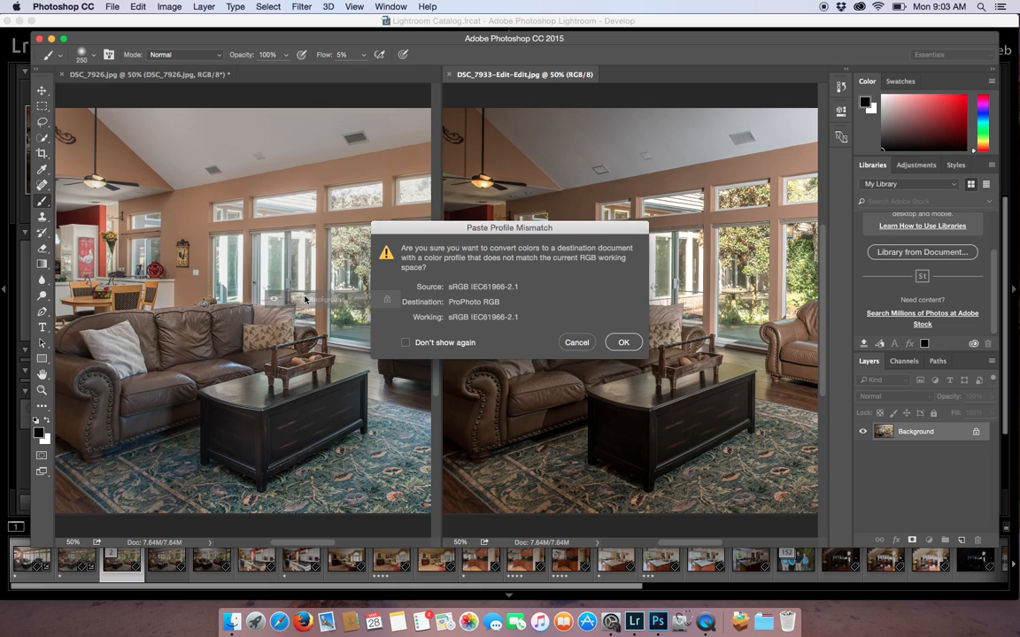
click(624, 343)
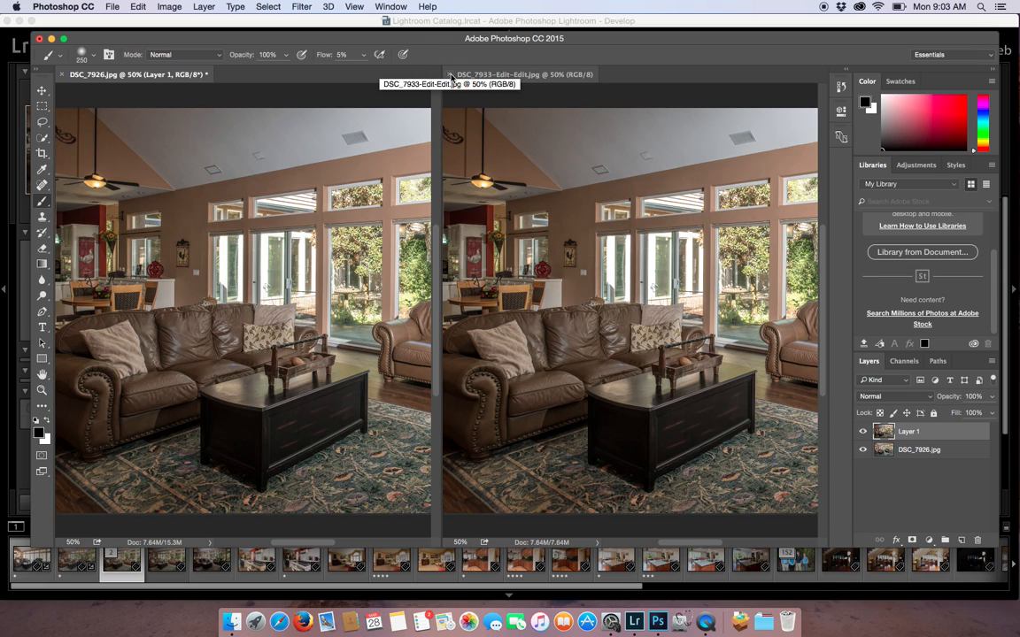
click(450, 75)
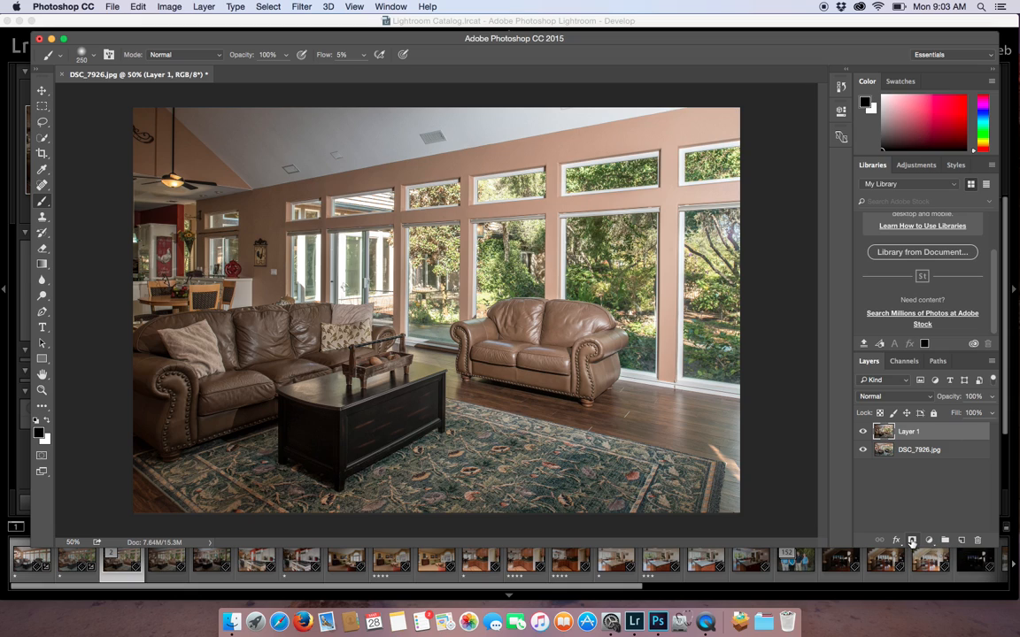
Add a black mask hiding Layer 1, and switch to a hard round 250 px brush with 100% flow.
alt+click(912, 542)
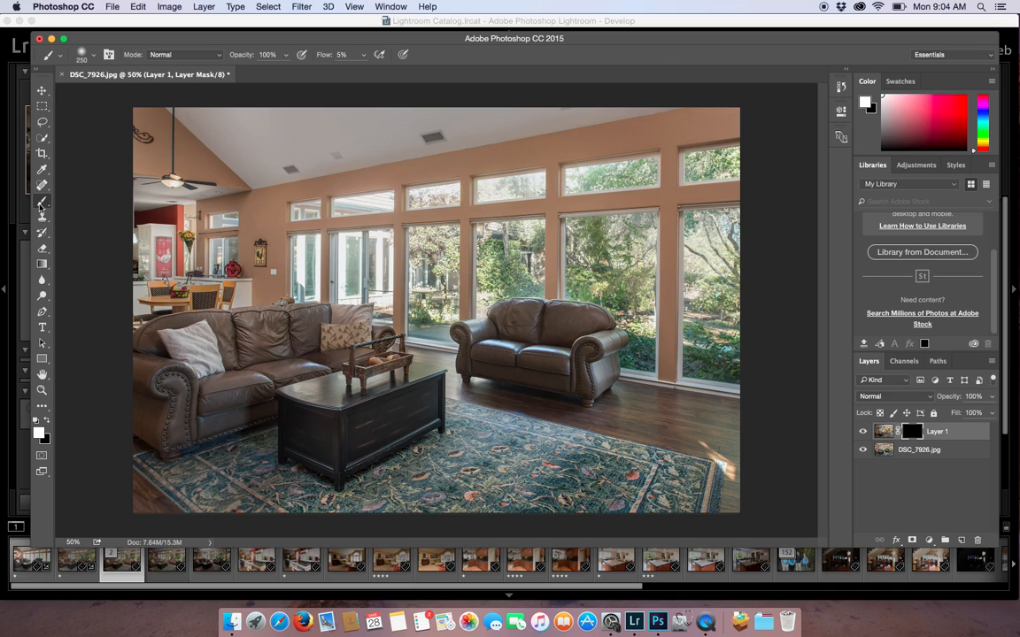
click(363, 57)
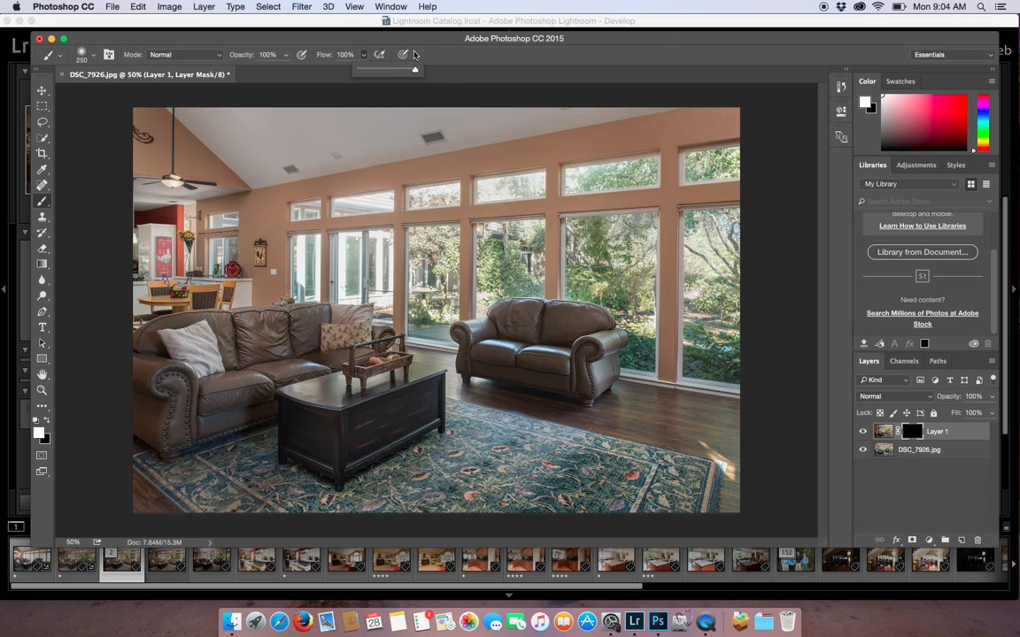
right_click(251, 185)
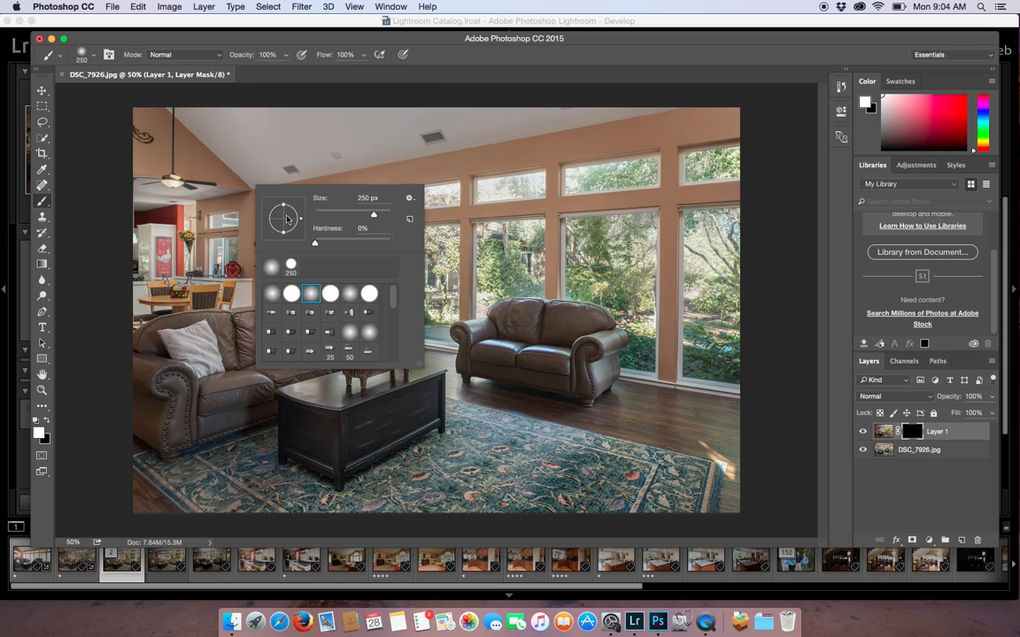
click(292, 294)
click(363, 155)
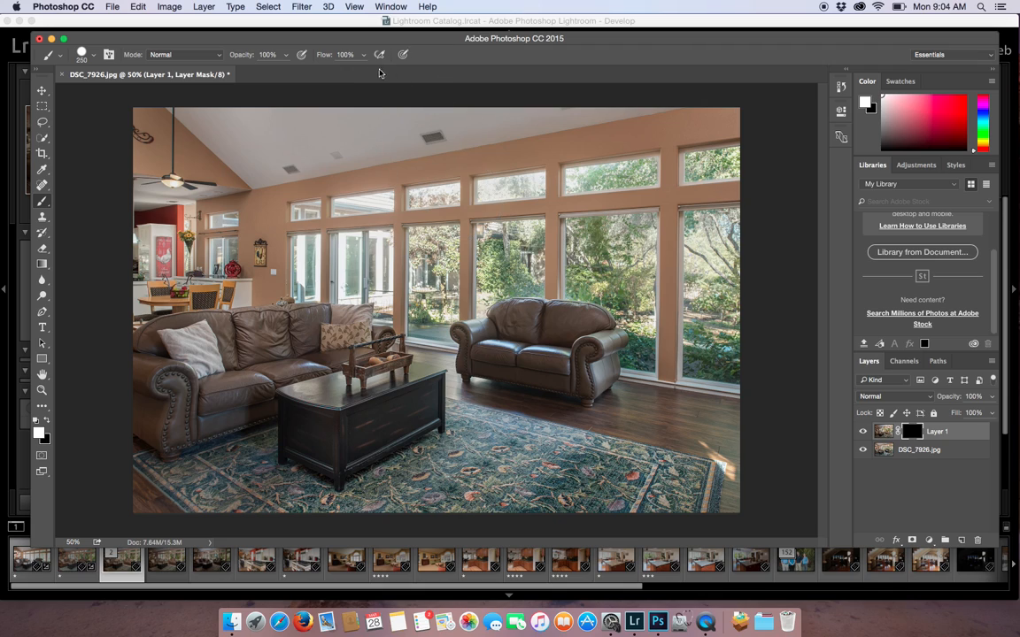
Set Layer 1's blending mode to Darken and reduce the brush to 125 px for work on the large window behind the loveseat.
click(890, 400)
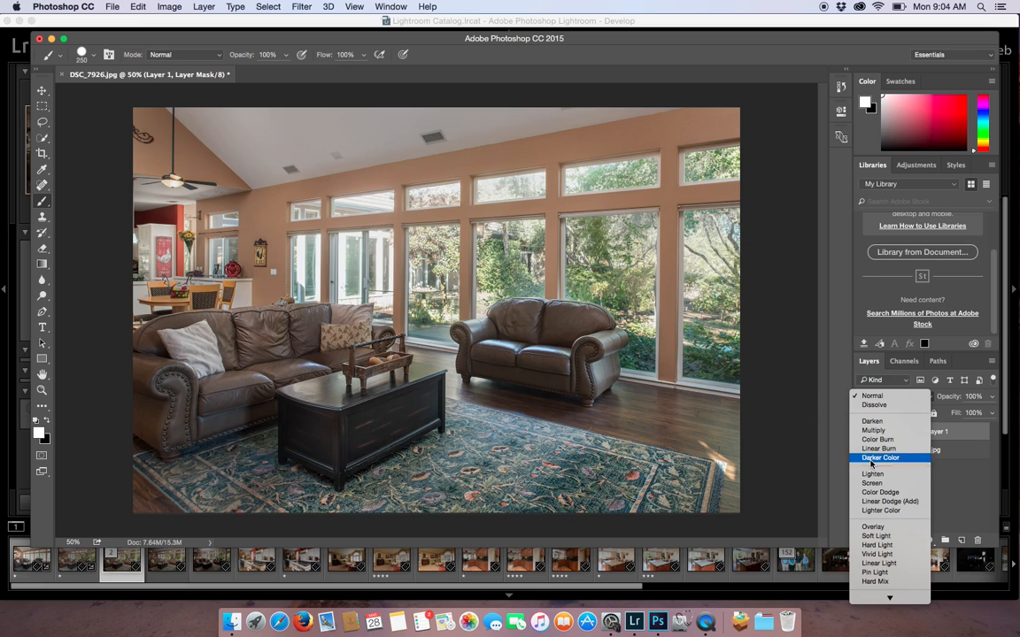
click(872, 421)
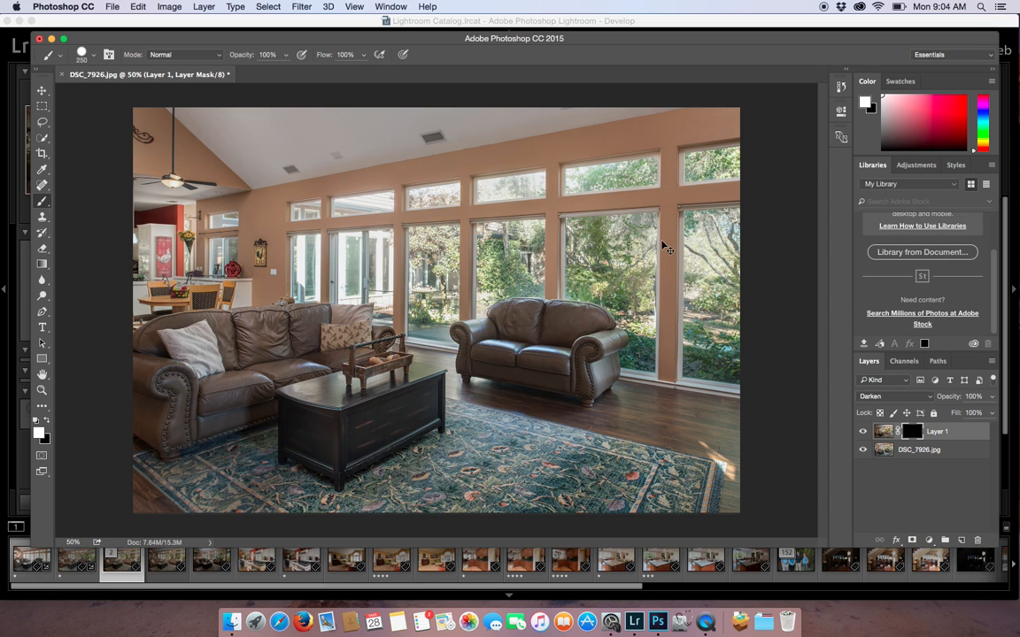
key(super+equal)
key(super+equal)
key(super+equal)
drag(682, 123, 2, 433)
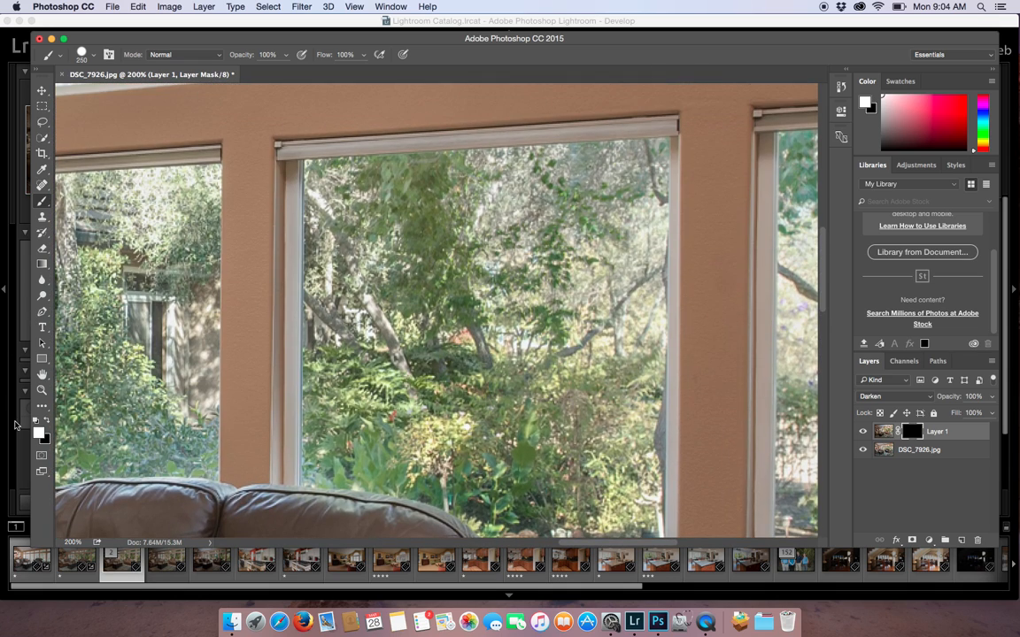
key(bracketleft)
key(bracketleft)
key(bracketleft)
key(bracketleft)
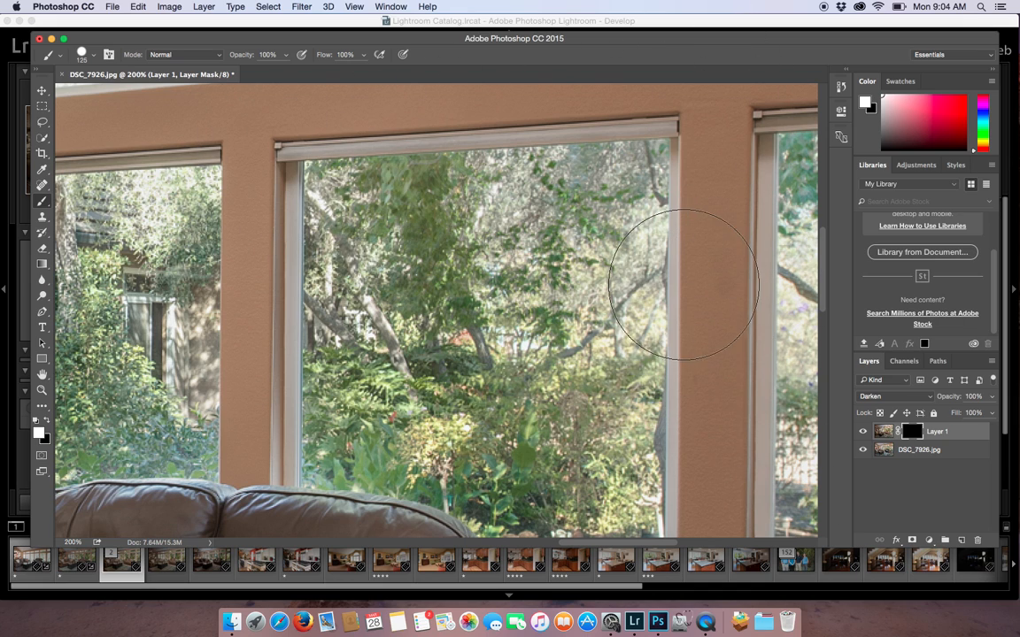
Try painting the mask over the large window with Layer 1 in Normal mode, undo the stroke, and set the blending mode back to Darken.
click(930, 397)
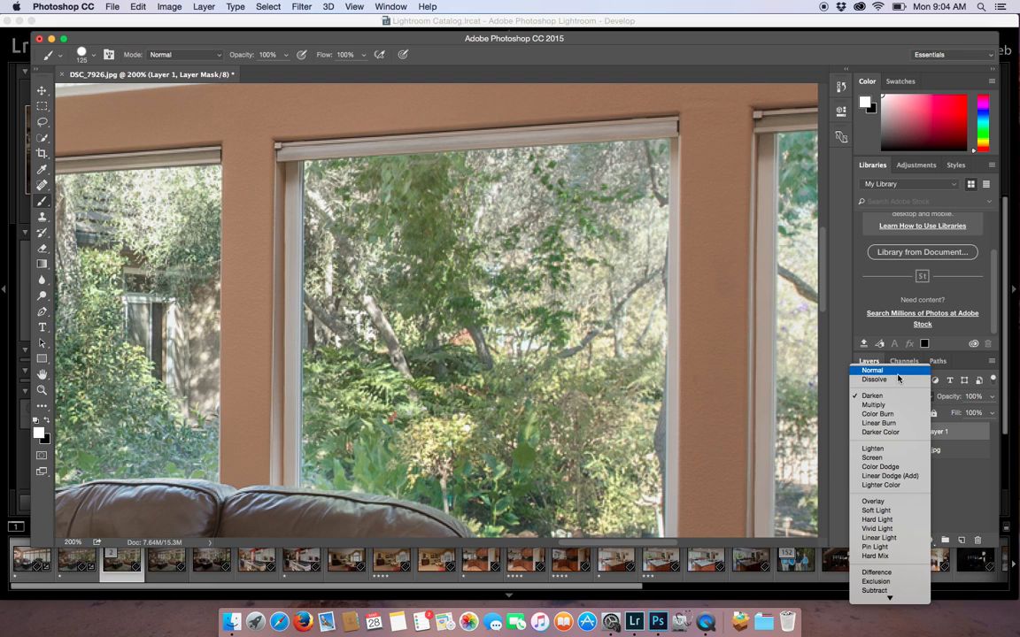
click(897, 372)
mouse_move(257, 222)
mouse_down()
mouse_move(352, 189)
mouse_move(554, 199)
mouse_move(609, 232)
mouse_move(578, 455)
mouse_move(554, 489)
mouse_move(478, 310)
mouse_move(416, 365)
mouse_move(350, 294)
mouse_move(306, 321)
mouse_move(309, 363)
mouse_move(320, 302)
mouse_move(343, 366)
mouse_move(347, 303)
mouse_move(315, 246)
mouse_up()
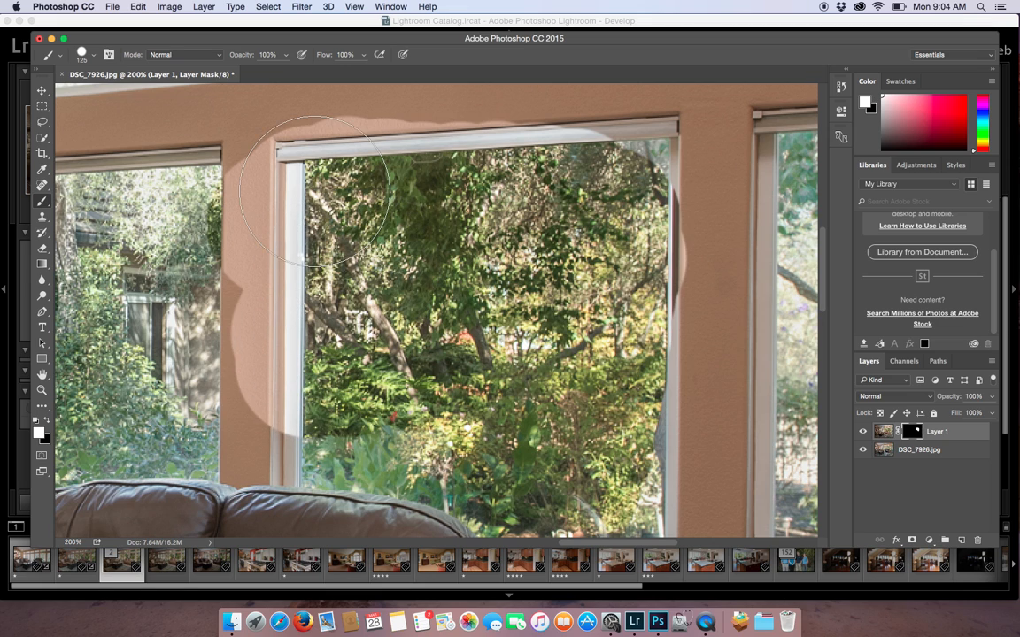
key(super+z)
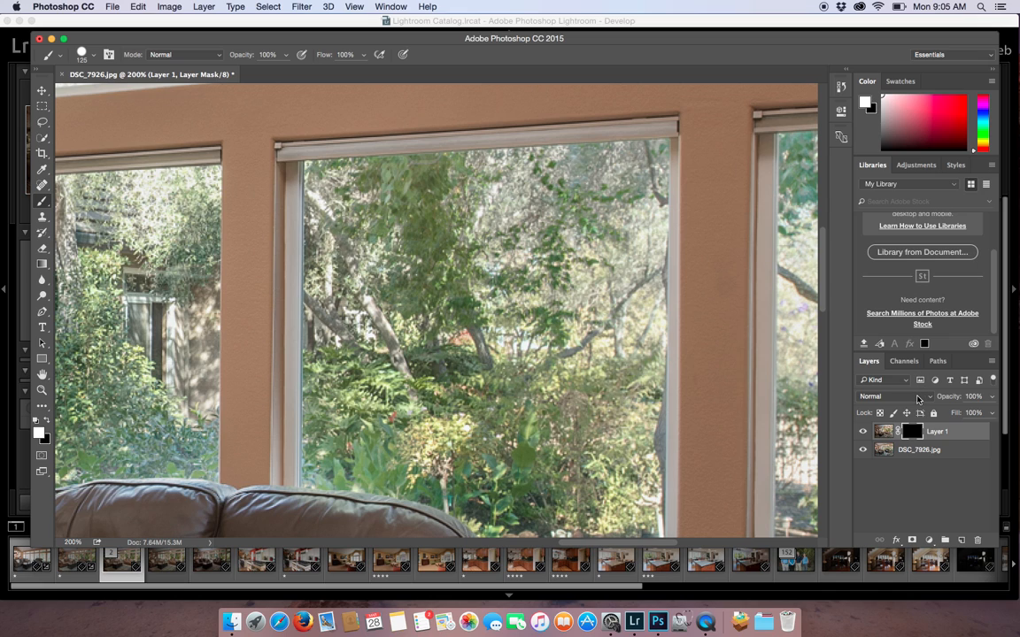
click(918, 398)
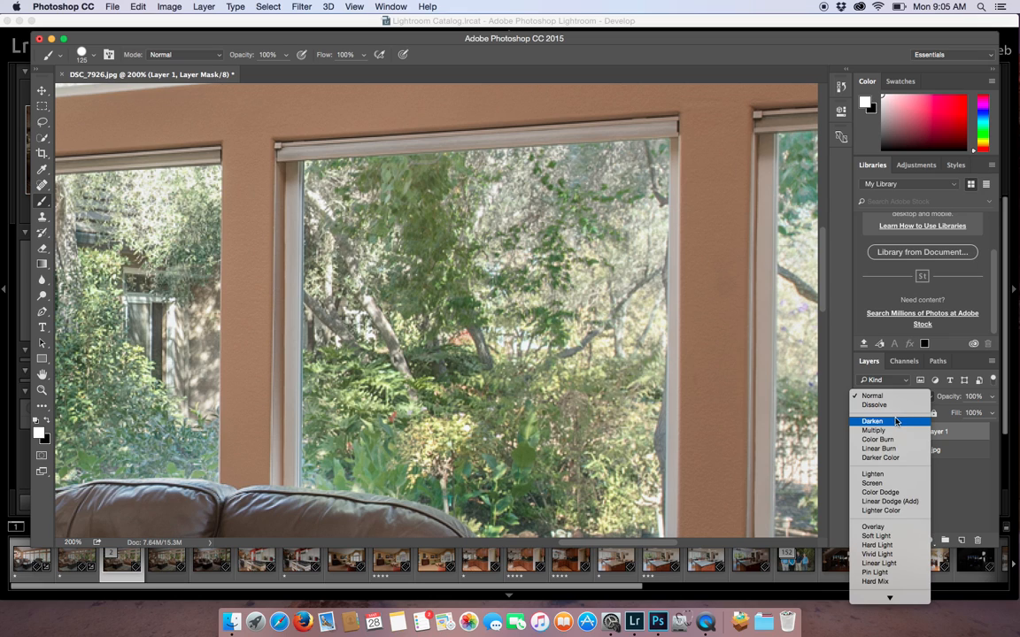
click(895, 421)
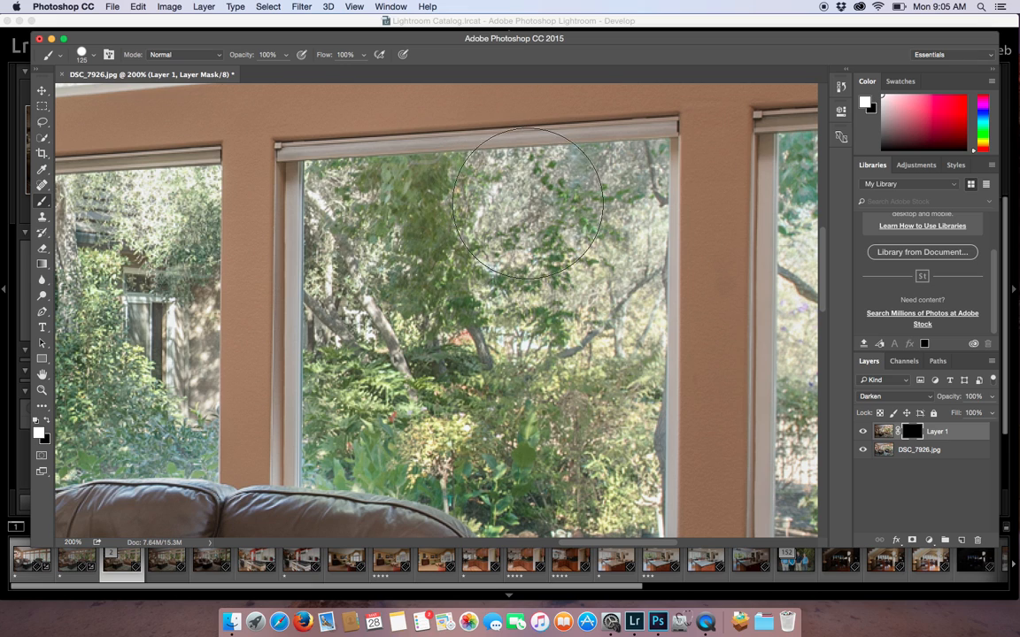
Paint white on Layer 1's mask over the large window and the neighbouring far-right window with the 125 px brush.
mouse_move(558, 239)
mouse_down()
mouse_move(390, 252)
mouse_move(420, 259)
mouse_up()
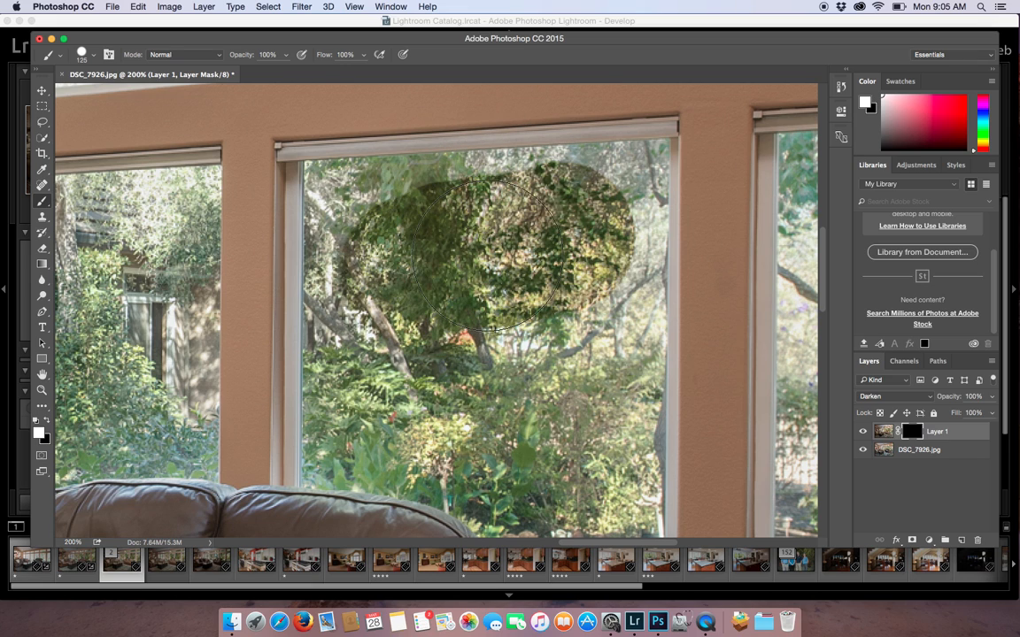
mouse_move(535, 240)
mouse_down()
mouse_move(518, 195)
mouse_move(542, 187)
mouse_move(622, 216)
mouse_move(664, 251)
mouse_move(748, 375)
mouse_move(716, 467)
mouse_move(692, 386)
mouse_up()
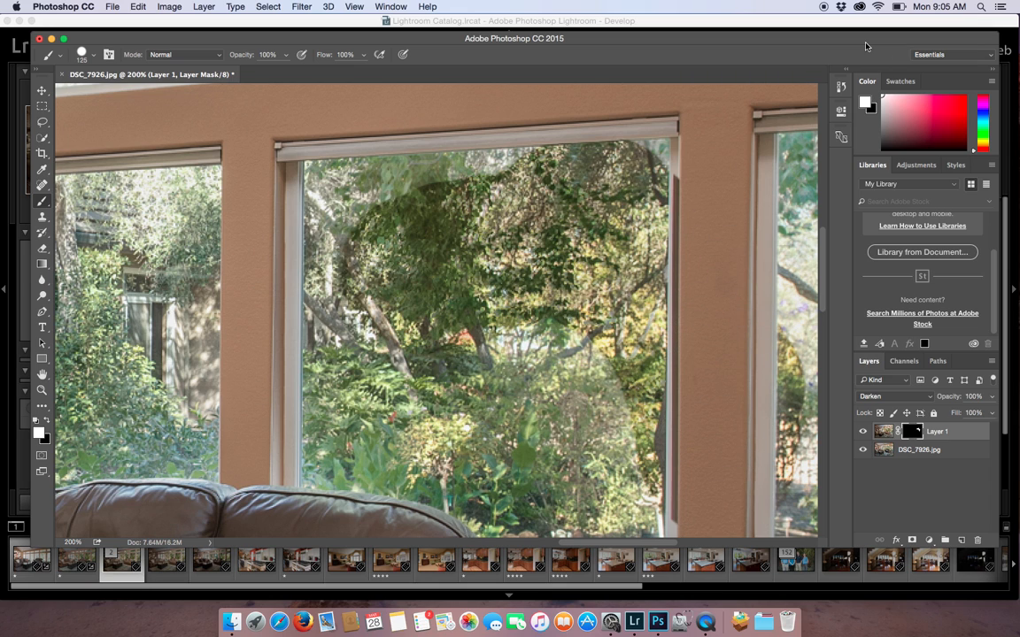
key(super+minus)
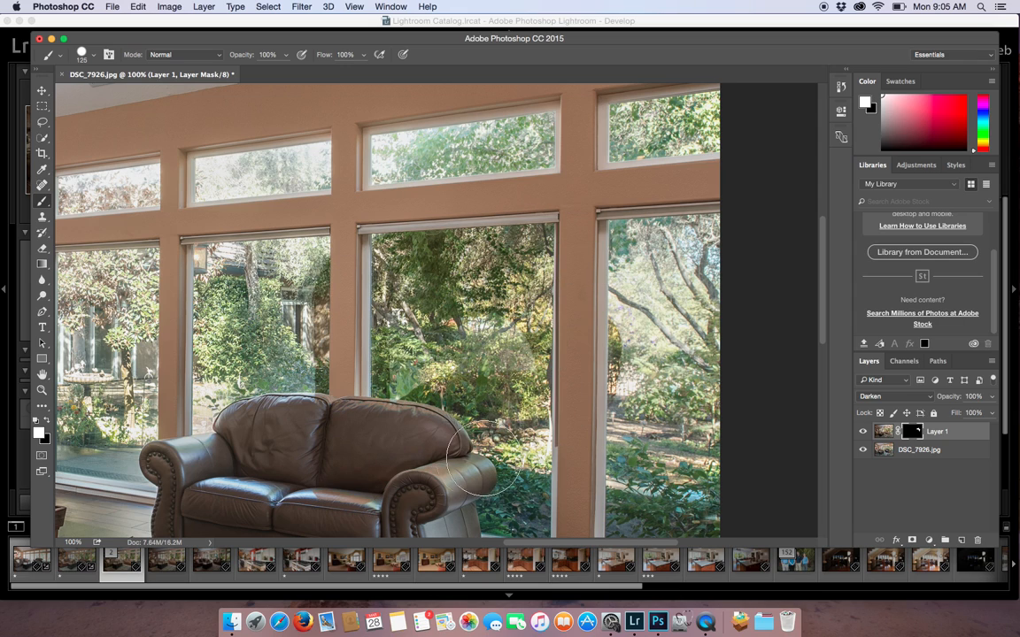
mouse_move(486, 414)
mouse_down()
mouse_move(625, 325)
mouse_move(645, 329)
mouse_move(544, 348)
mouse_move(666, 179)
mouse_move(597, 234)
mouse_up()
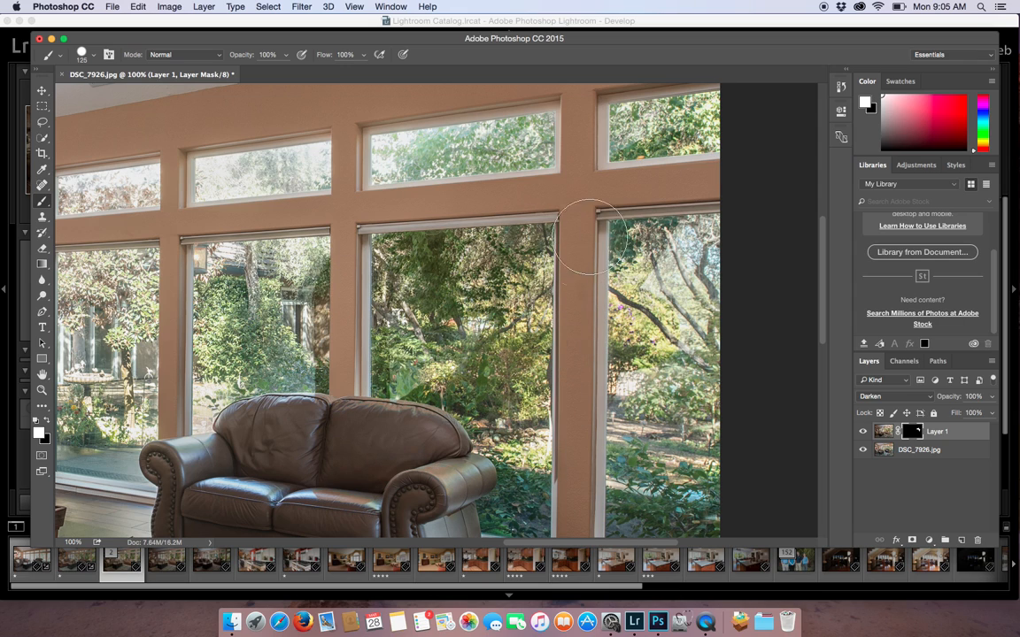
Enlarge the brush to 200 px and paint Layer 1's mask over the two rightmost upper windows and the rest of the far-right window.
key(super+minus)
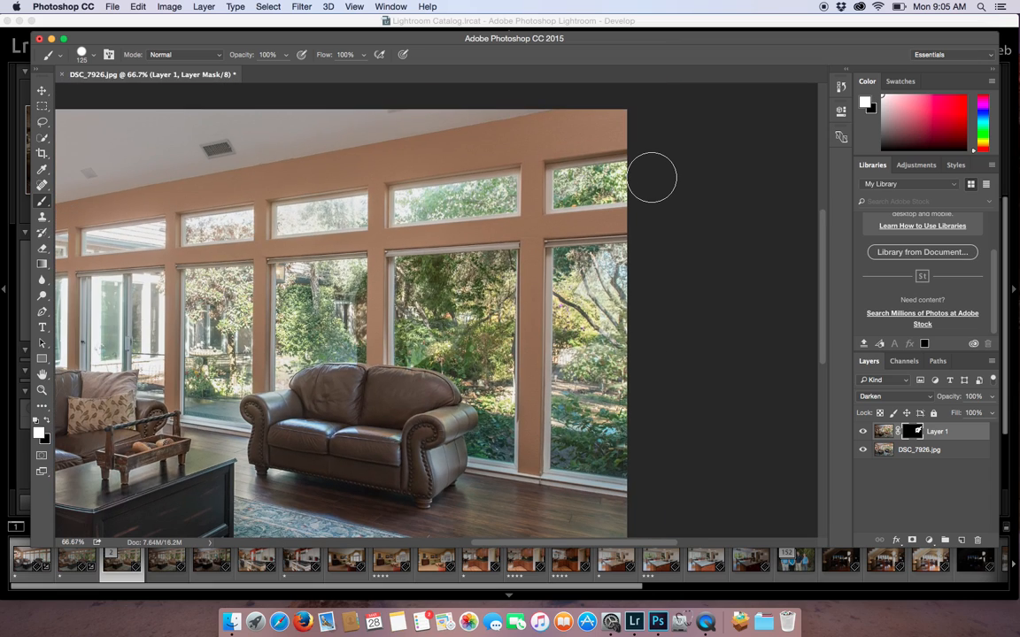
key(bracketright)
key(bracketright)
key(bracketright)
mouse_move(385, 190)
mouse_down()
mouse_move(600, 173)
mouse_move(571, 283)
mouse_move(617, 450)
mouse_up()
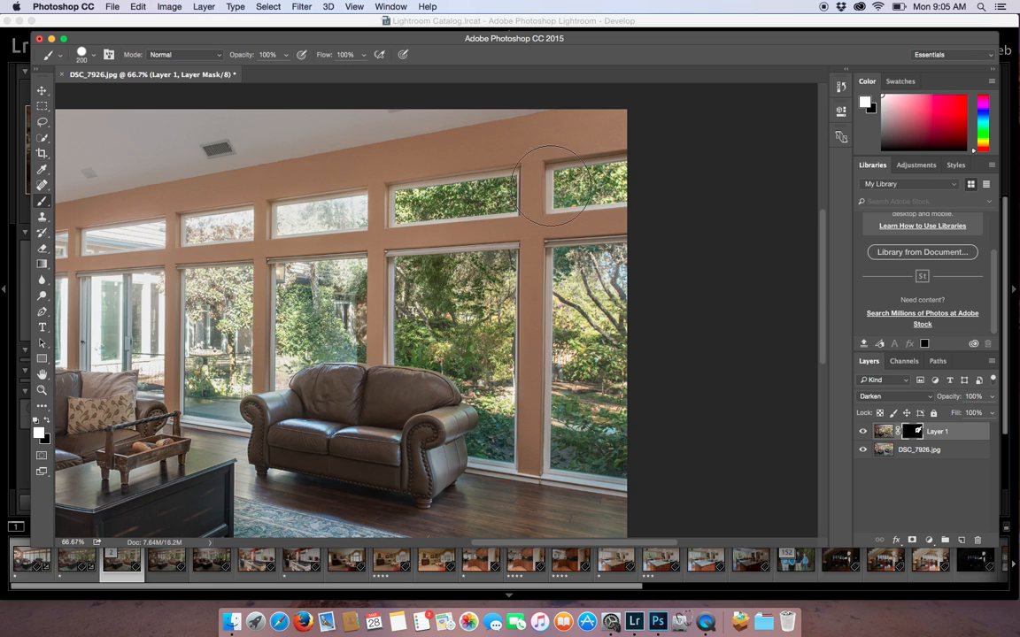
Paint Layer 1's mask over the window behind the loveseat's left side and the small window above it with the 200 px brush.
mouse_move(359, 222)
mouse_down()
mouse_move(323, 208)
mouse_move(319, 243)
mouse_move(323, 292)
mouse_move(354, 350)
mouse_move(301, 310)
mouse_move(283, 318)
mouse_move(284, 283)
mouse_move(316, 252)
mouse_move(266, 200)
mouse_move(305, 191)
mouse_move(341, 199)
mouse_move(291, 343)
mouse_move(266, 305)
mouse_move(306, 238)
mouse_move(341, 196)
mouse_move(379, 222)
mouse_up()
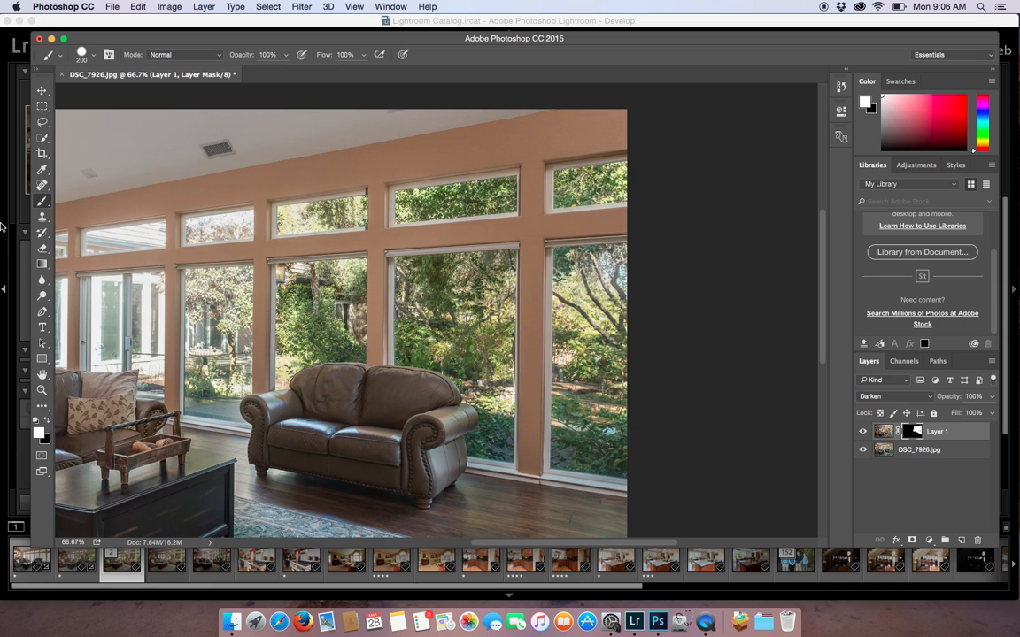
Erase the mask spill on the loveseat's left armrest with a 60 px eraser and merge Layer 1 down into DSC_7926.jpg.
click(43, 248)
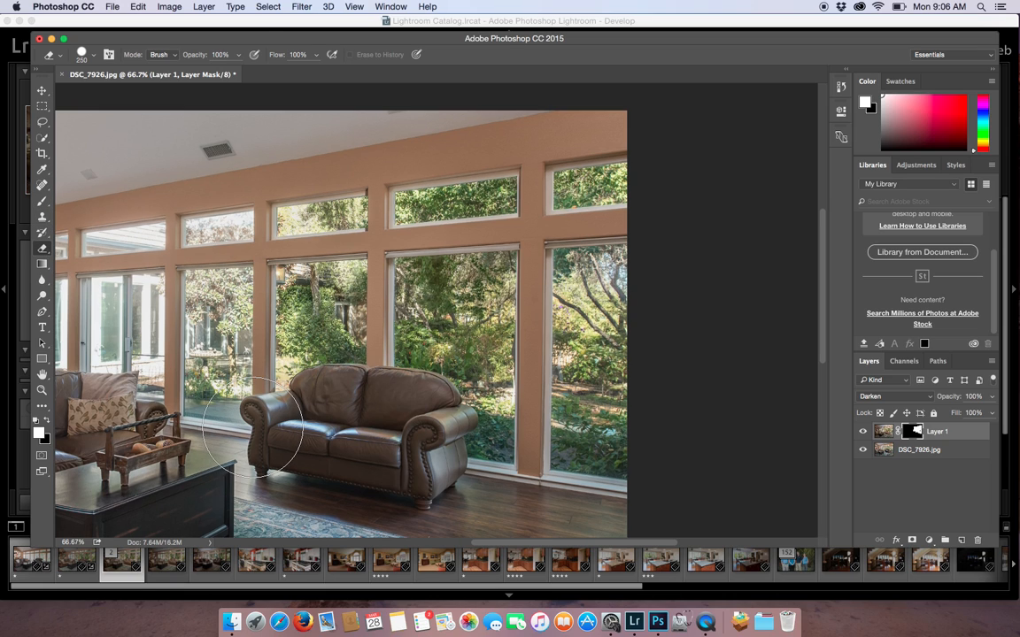
key(super+equal)
key(super+equal)
key(super+equal)
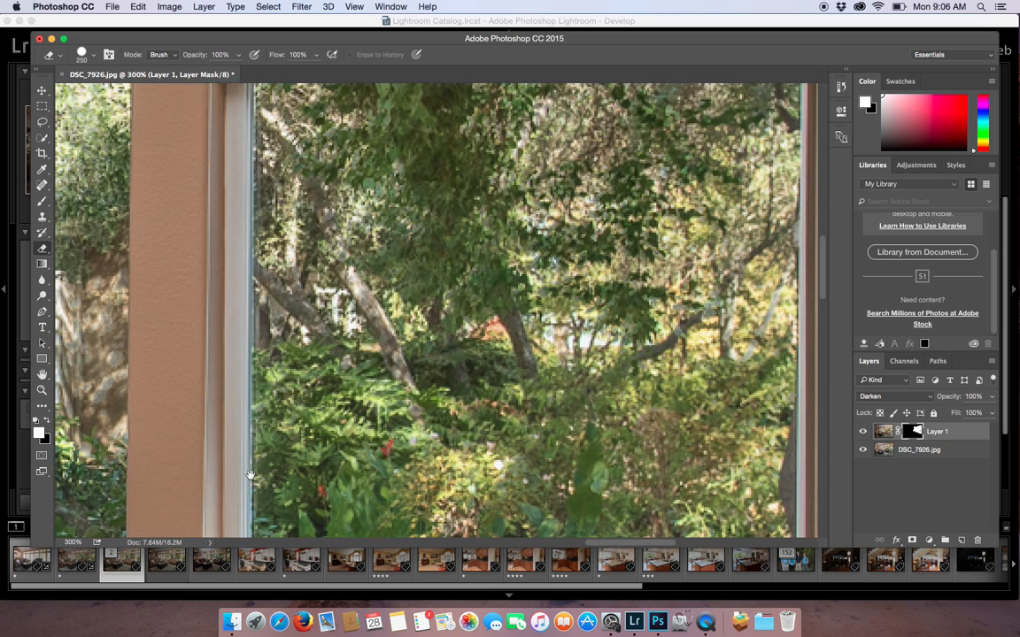
drag(295, 421, 725, 4)
drag(355, 388, 499, 308)
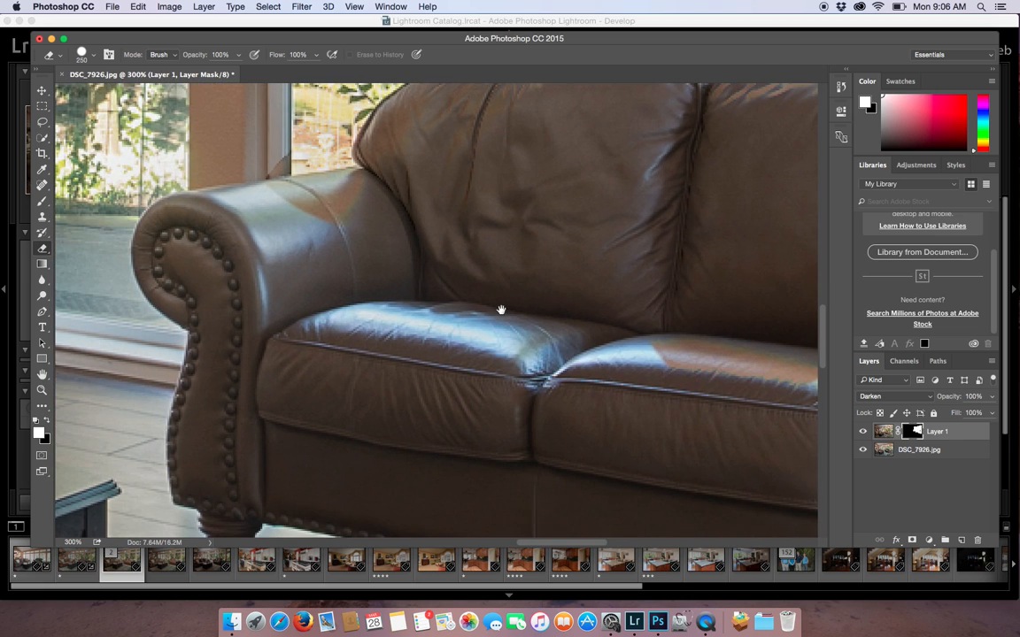
key(bracketleft)
key(bracketleft)
key(bracketleft)
key(bracketleft)
key(bracketleft)
key(bracketleft)
key(bracketleft)
key(bracketleft)
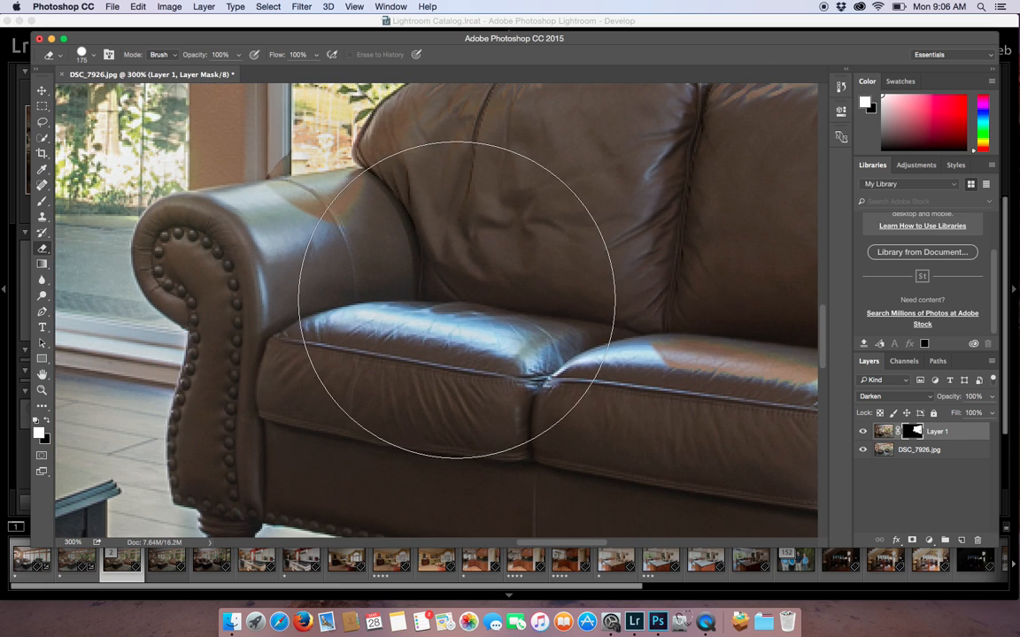
key(bracketleft)
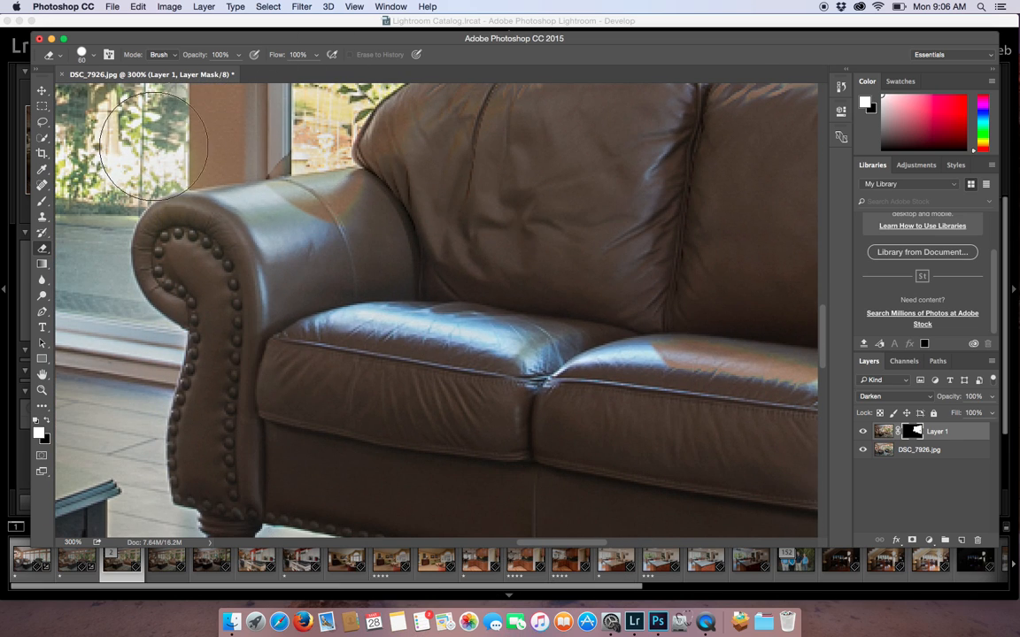
mouse_move(318, 203)
mouse_down()
mouse_move(366, 217)
mouse_move(237, 245)
mouse_move(237, 151)
mouse_up()
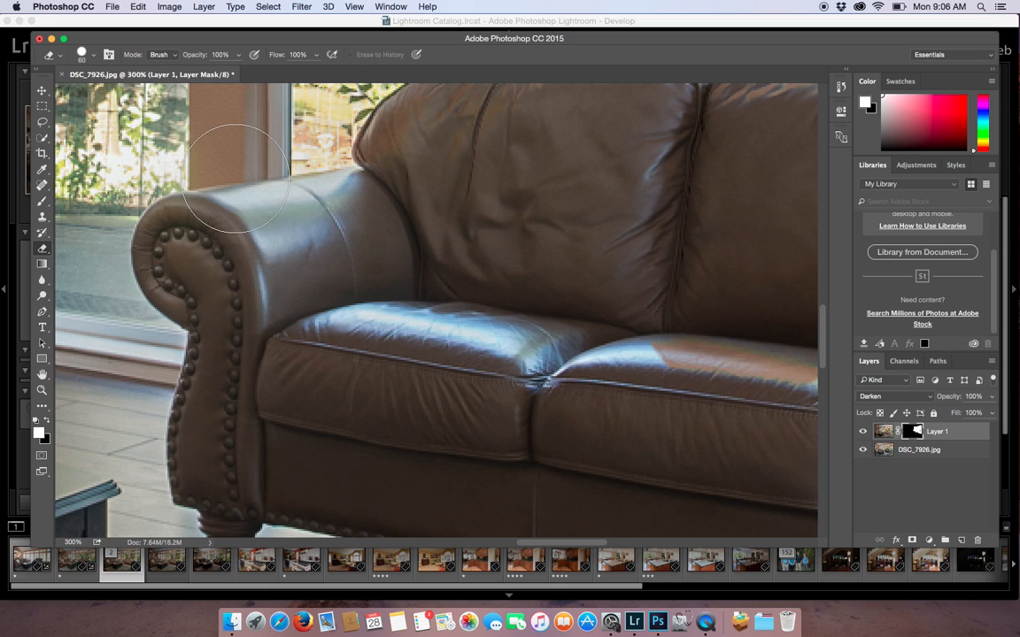
key(super+0)
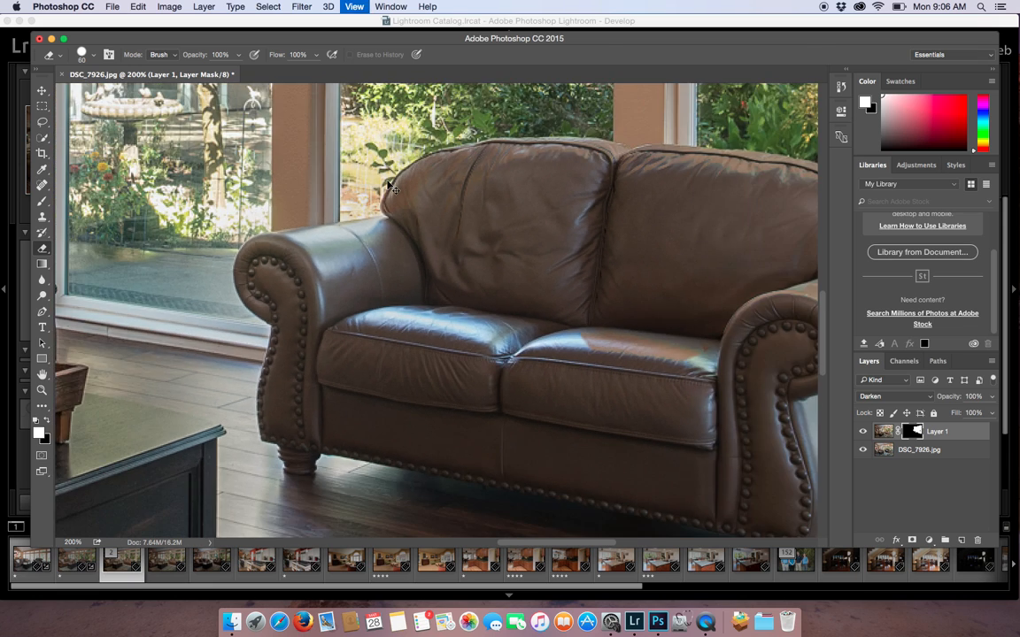
key(super+minus)
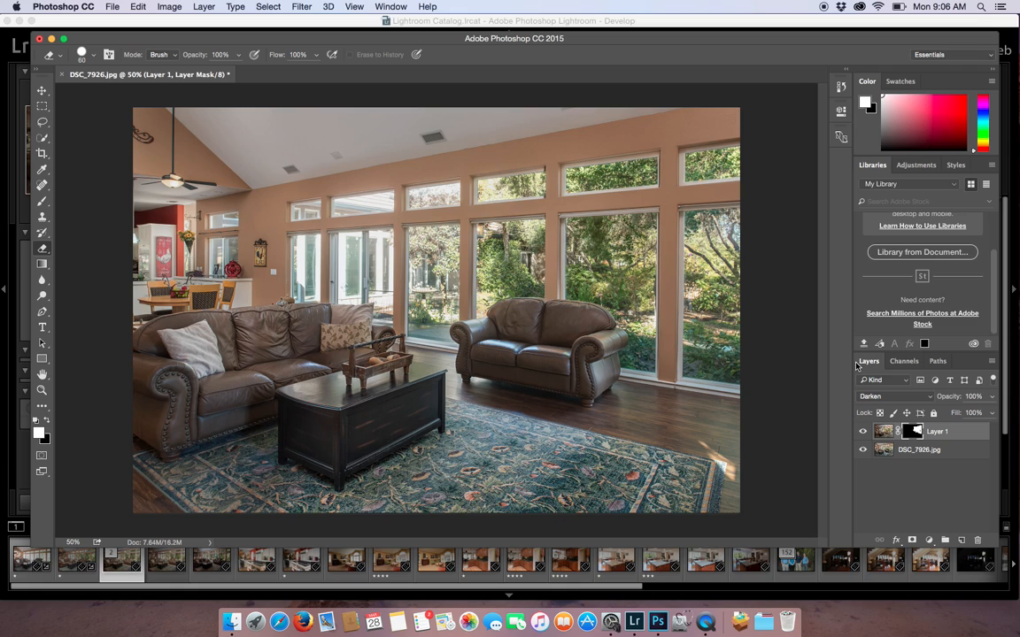
key(super+e)
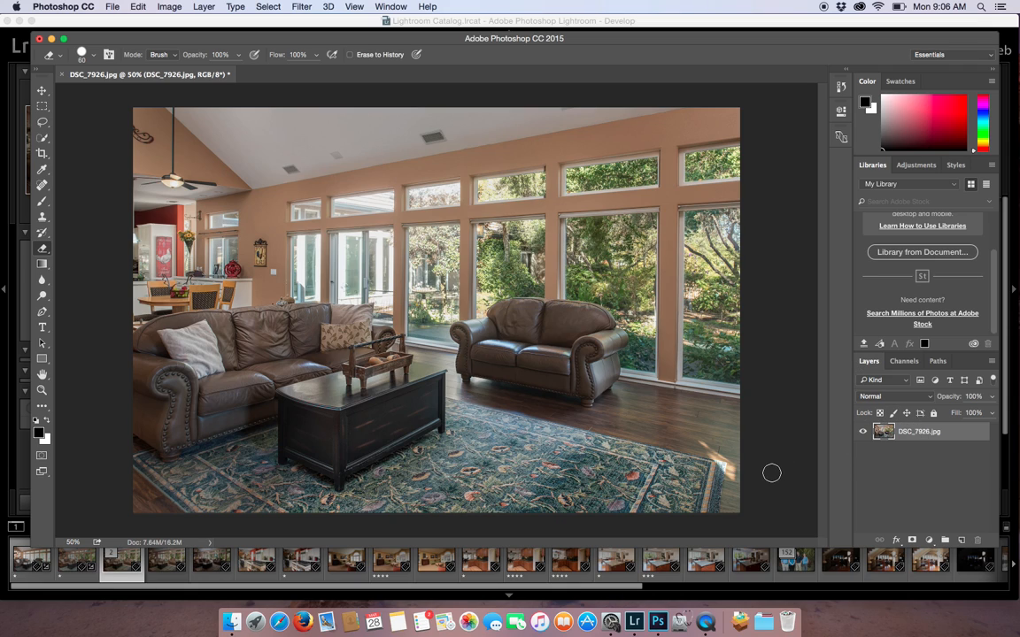
Switch to Lightroom and set Highlights to -96, Shadows to +80 and Exposure to -0.30 on DSC_7936-1.jpg.
click(630, 618)
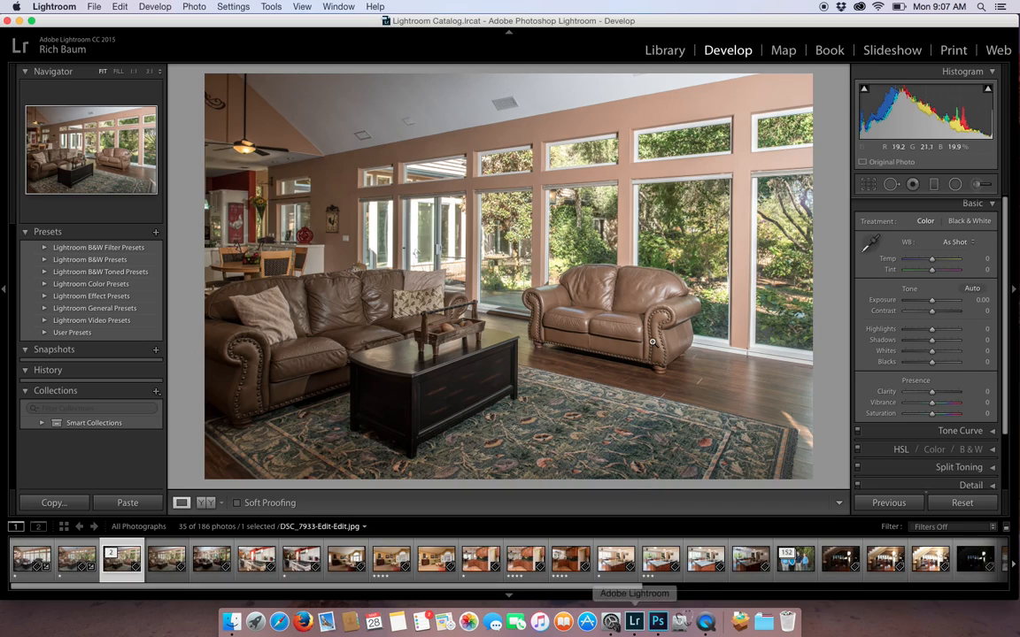
click(147, 553)
click(150, 556)
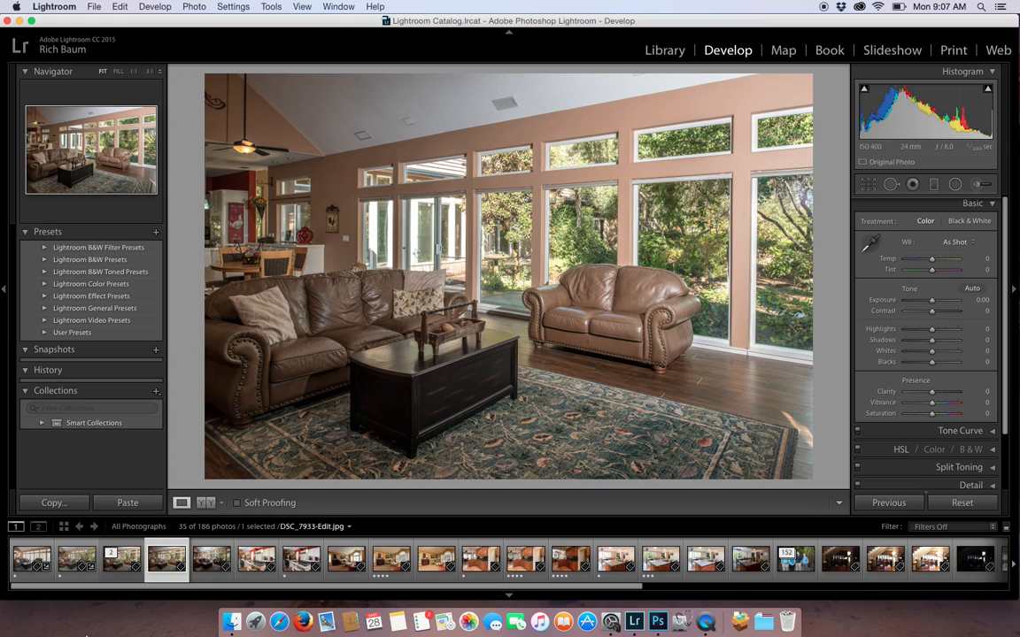
click(202, 561)
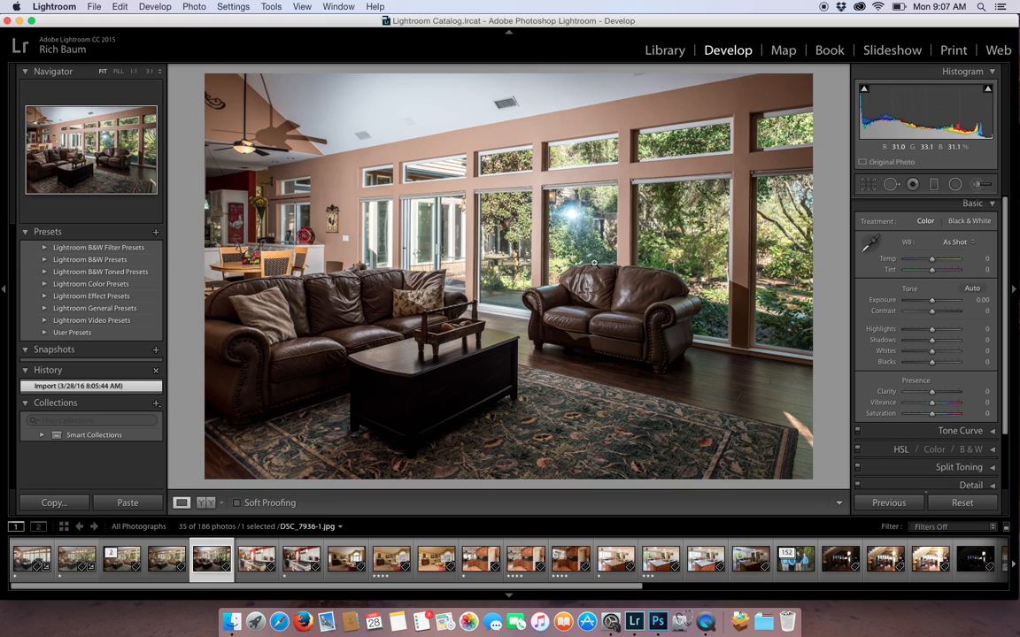
drag(932, 330, 957, 344)
drag(931, 301, 931, 305)
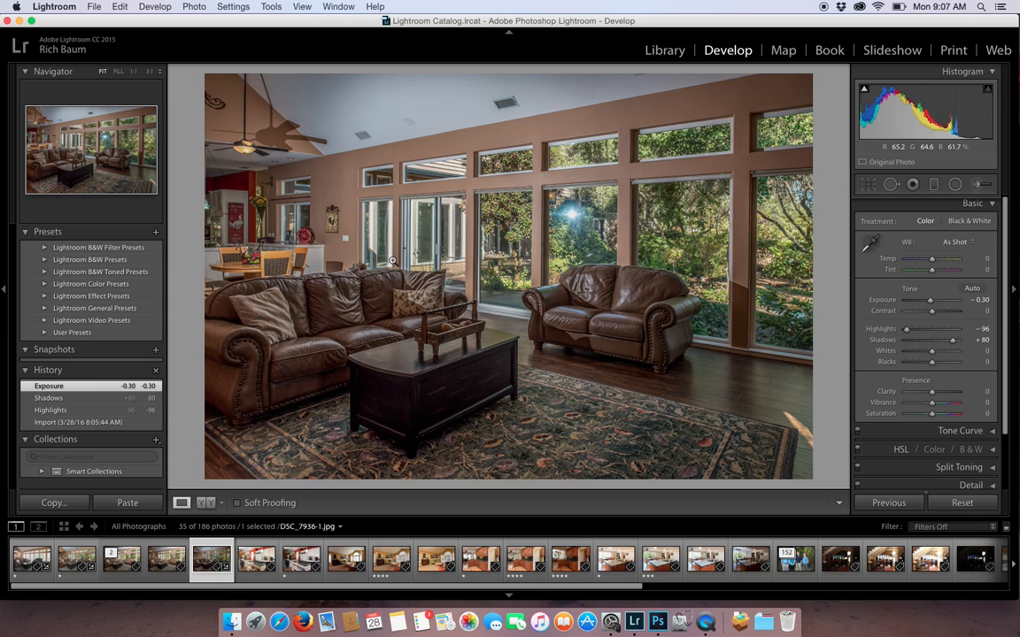
Open a copy of DSC_7936-1.jpg in Photoshop for editing and tile the two open images side by side.
key(super+e)
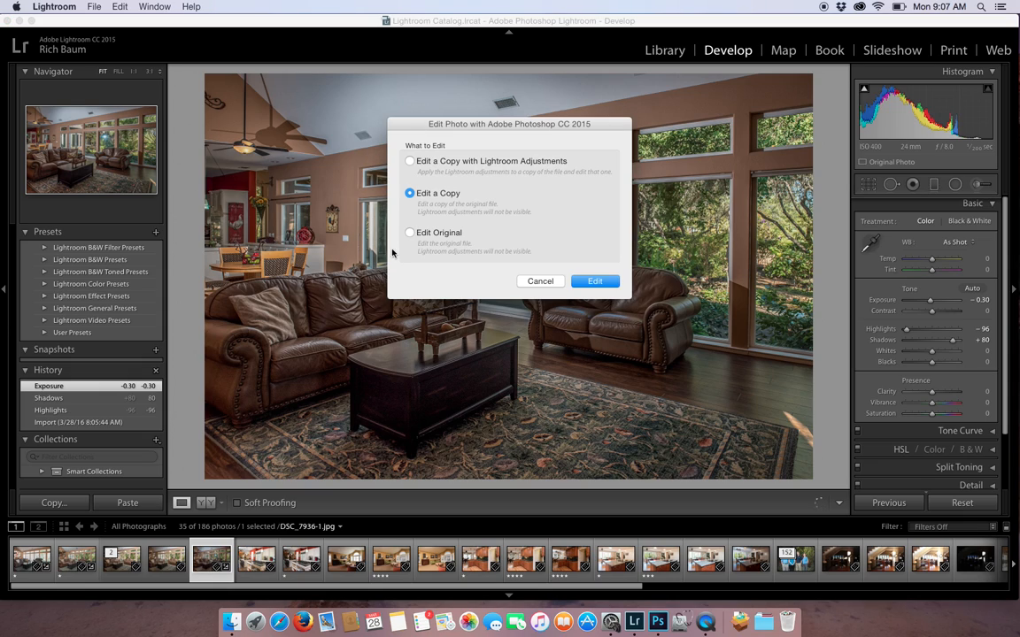
click(595, 281)
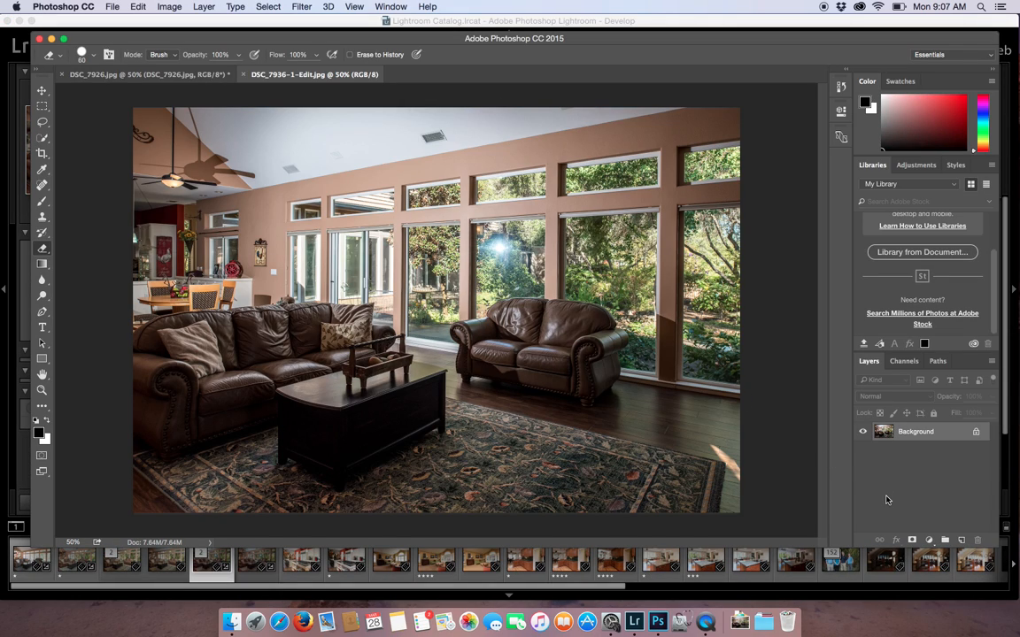
click(402, 9)
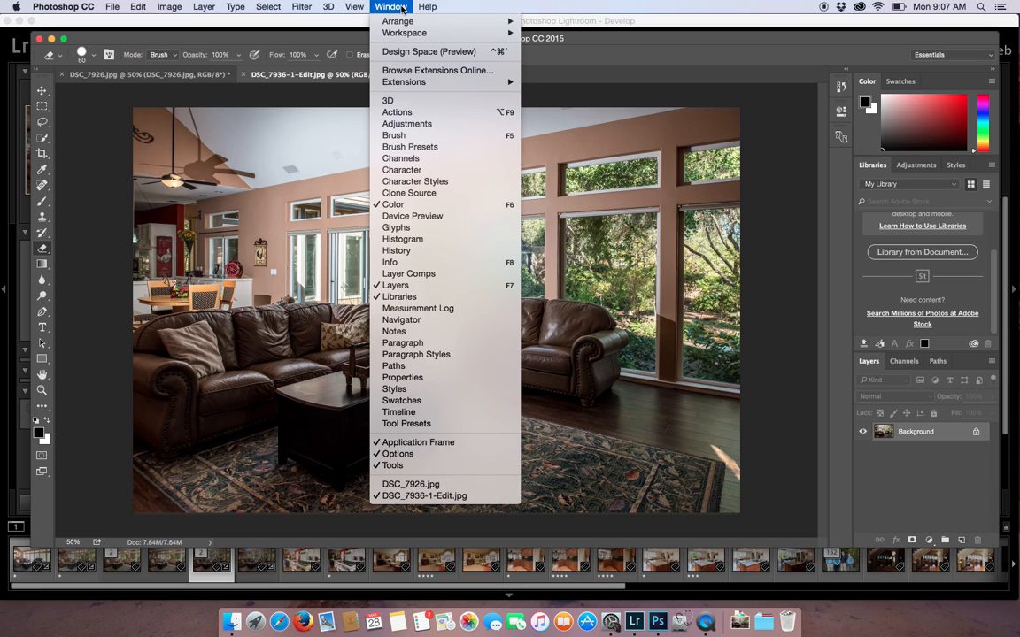
mouse_move(455, 17)
click(576, 25)
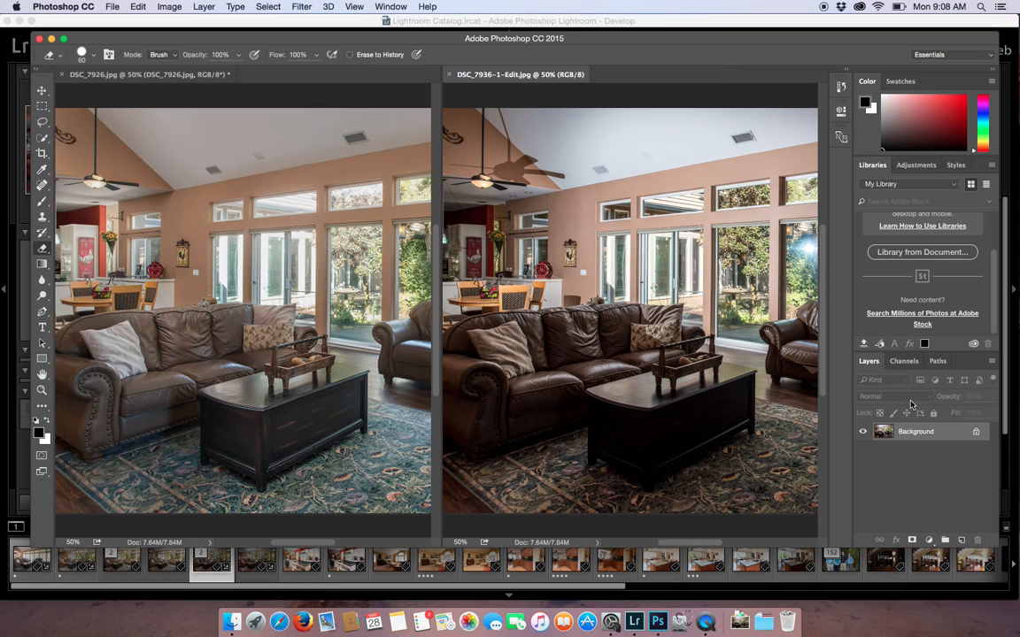
Copy the Background layer of DSC_7936-1-Edit.jpg into DSC_7926.jpg, accepting the color profile conversion, and close the source document.
drag(884, 431, 205, 340)
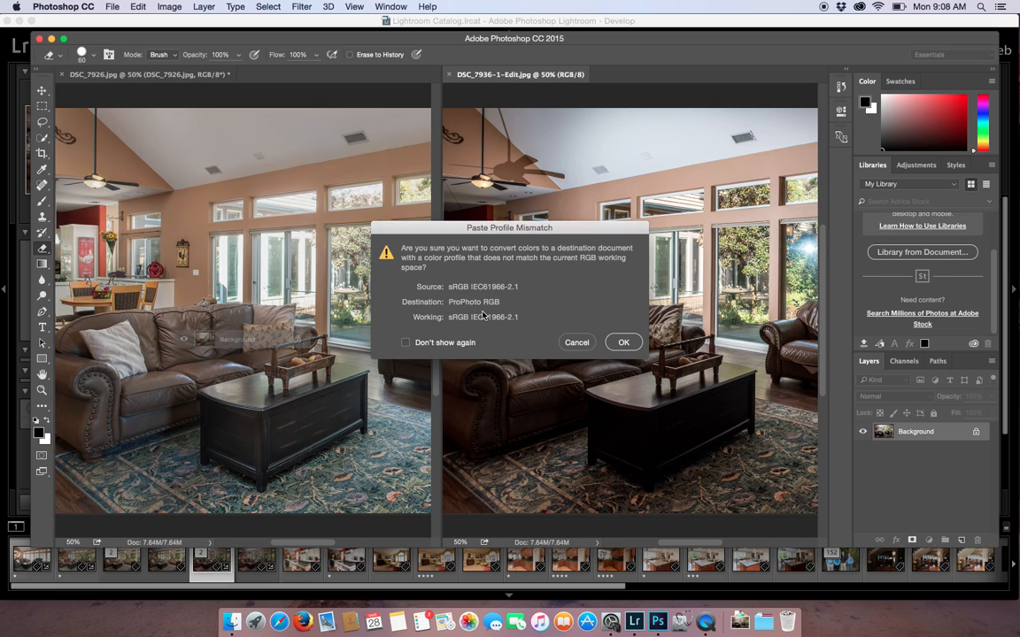
click(624, 342)
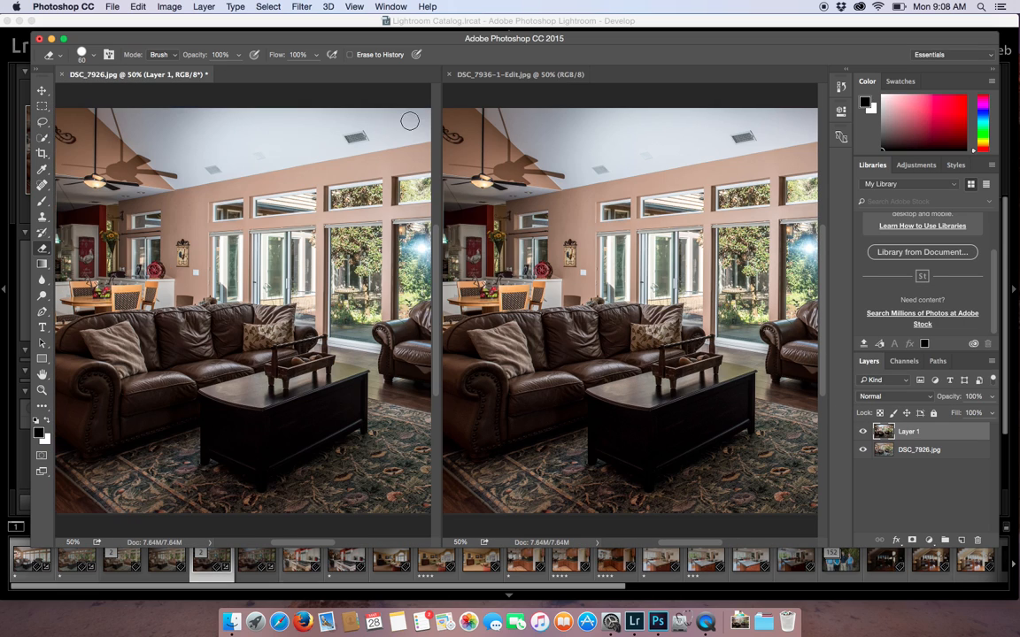
click(449, 75)
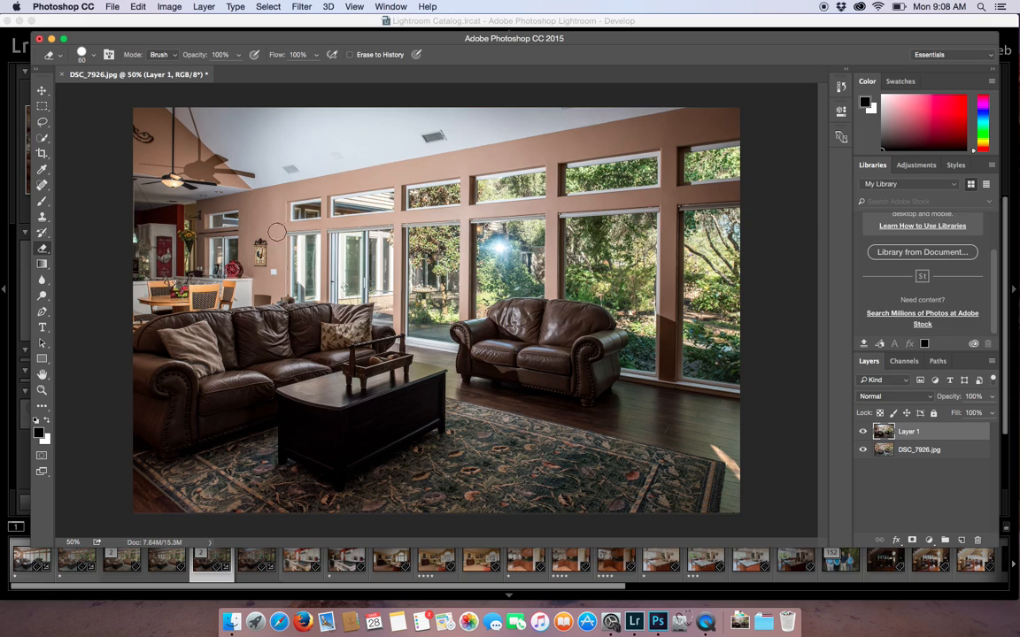
Add a black layer mask to Layer 1 and set its blending mode to Darken.
alt+click(912, 541)
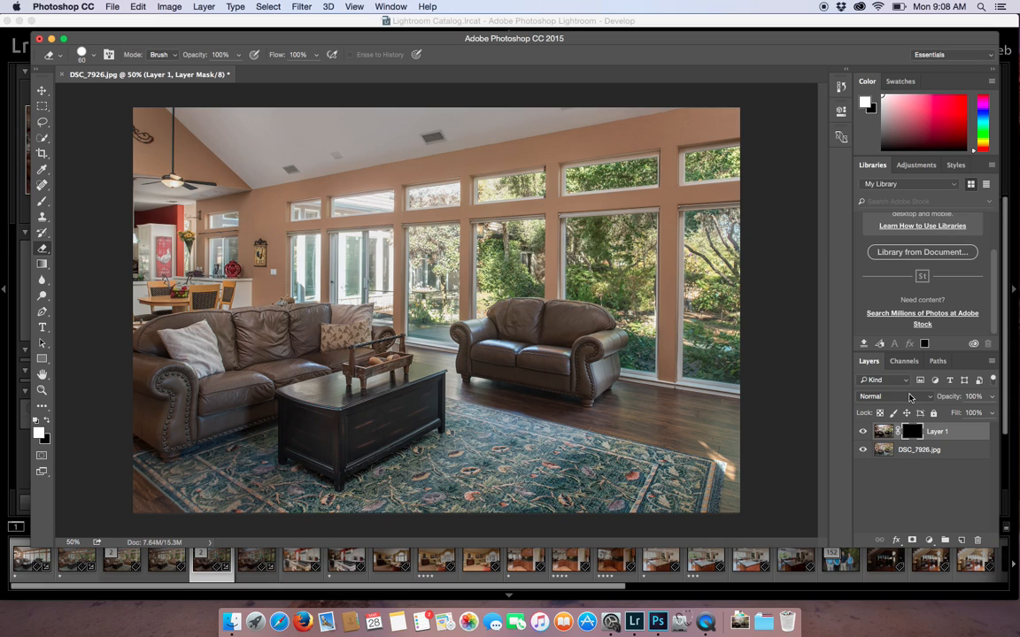
click(911, 401)
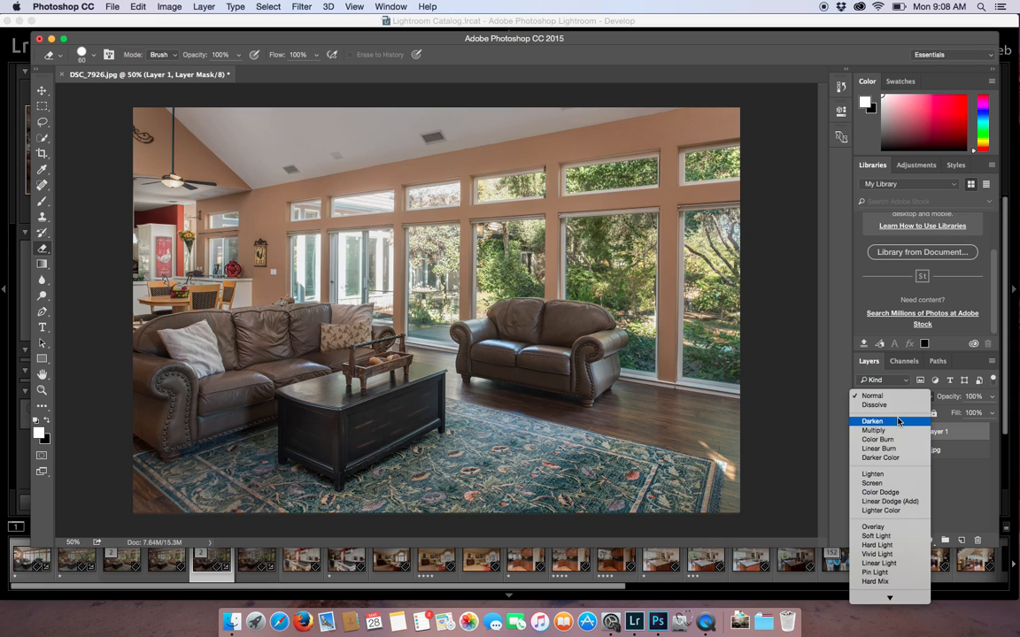
click(897, 419)
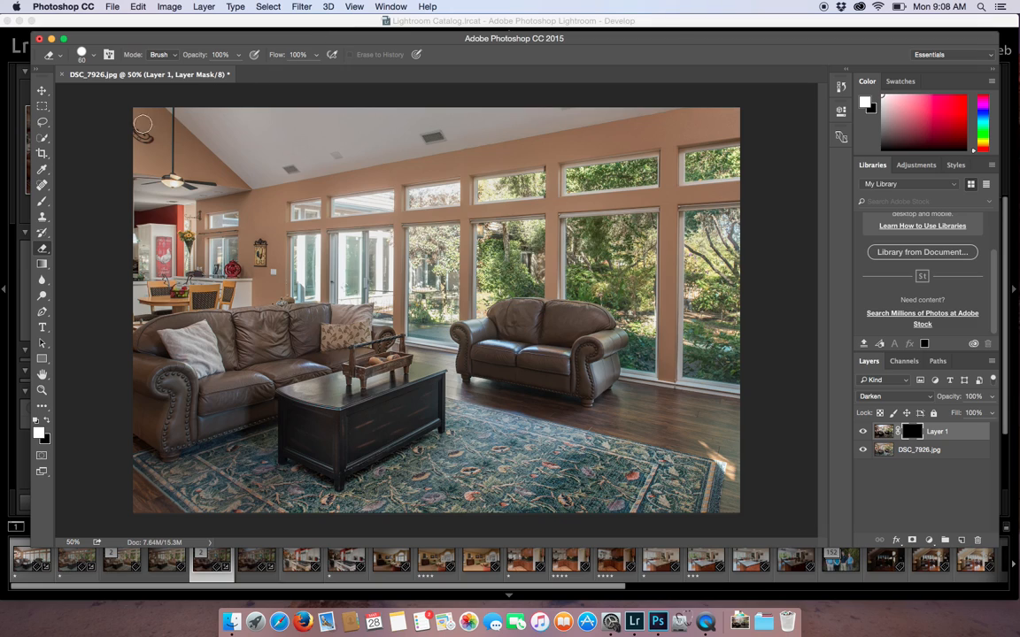
Paint white on Layer 1's mask with the 200 px brush over the sliding door, the narrow window beside it and the small windows above.
click(42, 201)
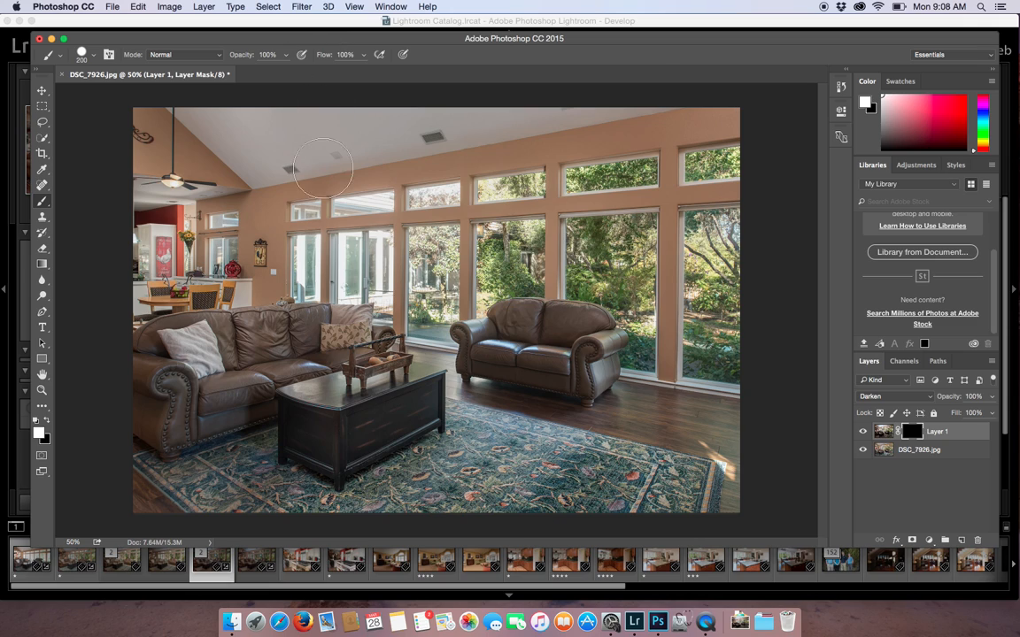
right_click(361, 205)
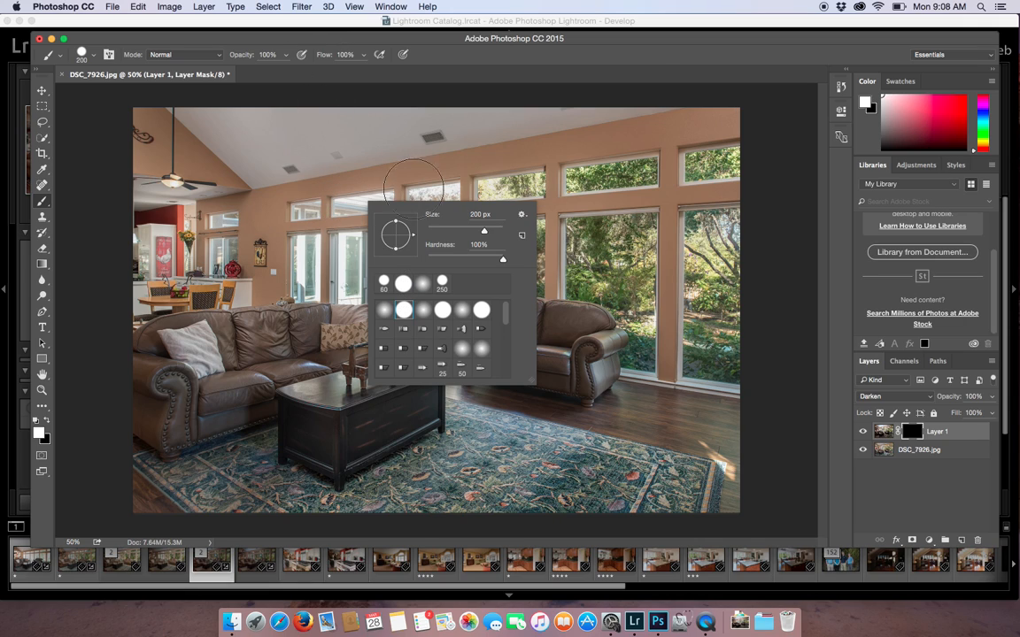
click(417, 138)
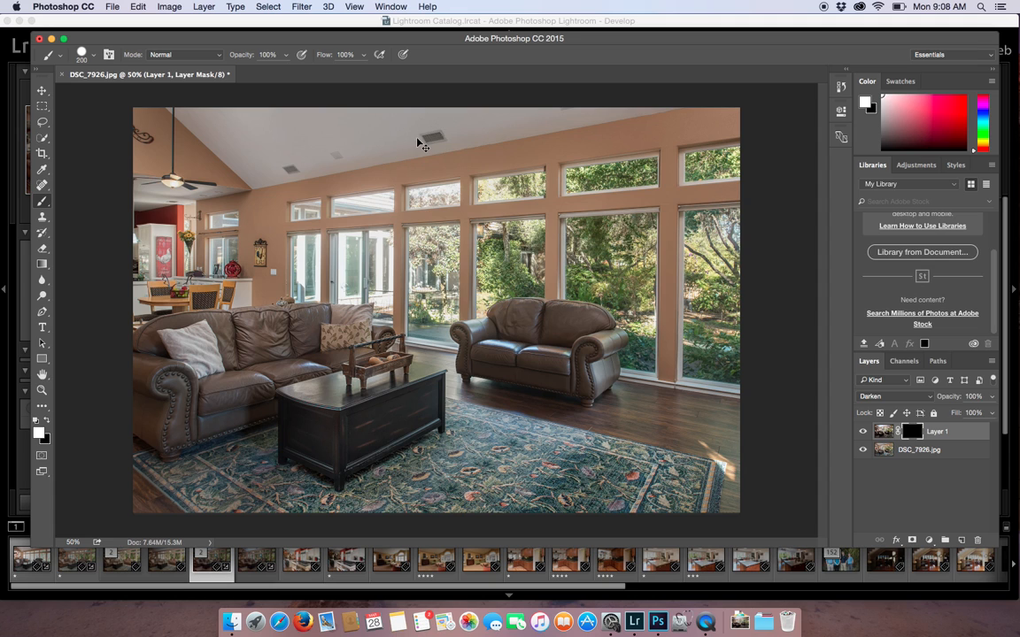
key(super+equal)
key(super+equal)
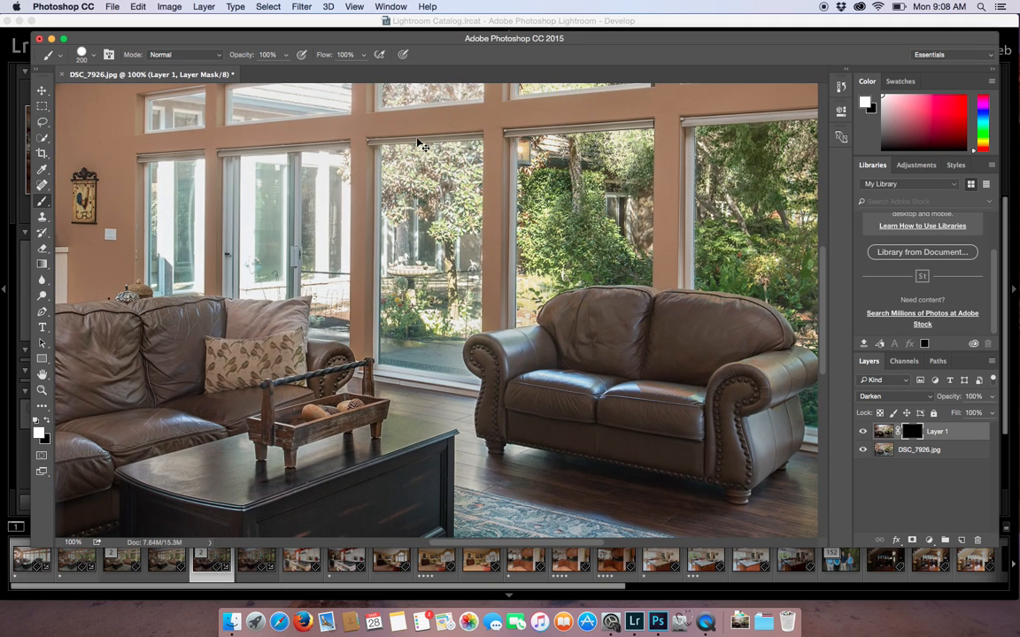
mouse_move(311, 190)
mouse_down()
mouse_move(537, 276)
mouse_move(469, 275)
mouse_up()
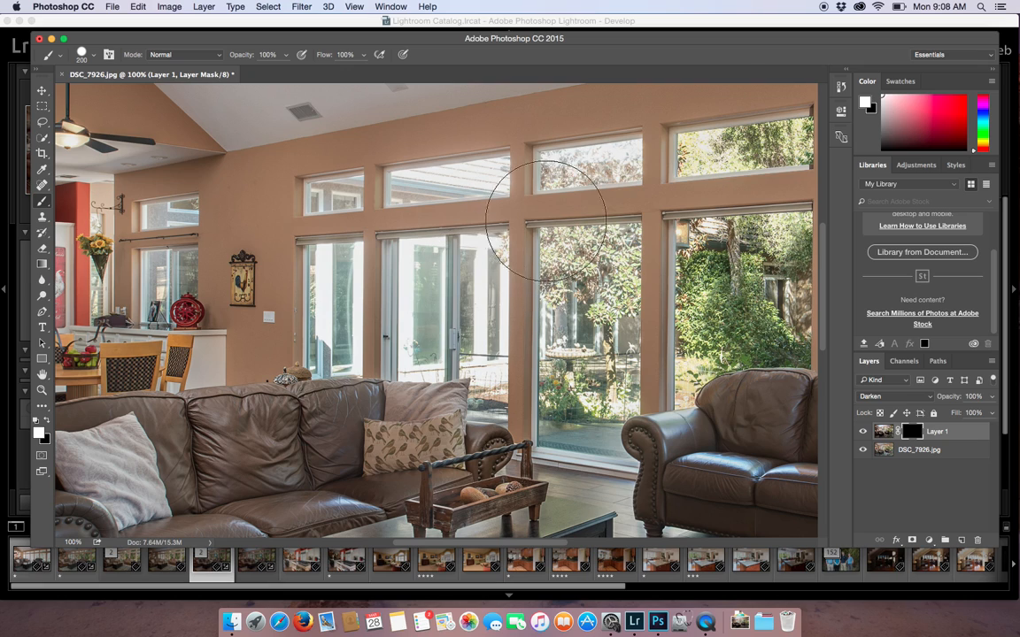
mouse_move(552, 195)
mouse_down()
mouse_move(485, 179)
mouse_move(379, 202)
mouse_move(365, 232)
mouse_move(319, 216)
mouse_move(301, 292)
mouse_move(373, 331)
mouse_move(414, 312)
mouse_move(452, 319)
mouse_move(453, 338)
mouse_move(502, 362)
mouse_move(434, 279)
mouse_move(363, 253)
mouse_move(417, 195)
mouse_move(465, 175)
mouse_move(416, 168)
mouse_move(332, 190)
mouse_move(320, 235)
mouse_move(344, 299)
mouse_move(315, 270)
mouse_move(292, 270)
mouse_move(332, 253)
mouse_move(366, 265)
mouse_up()
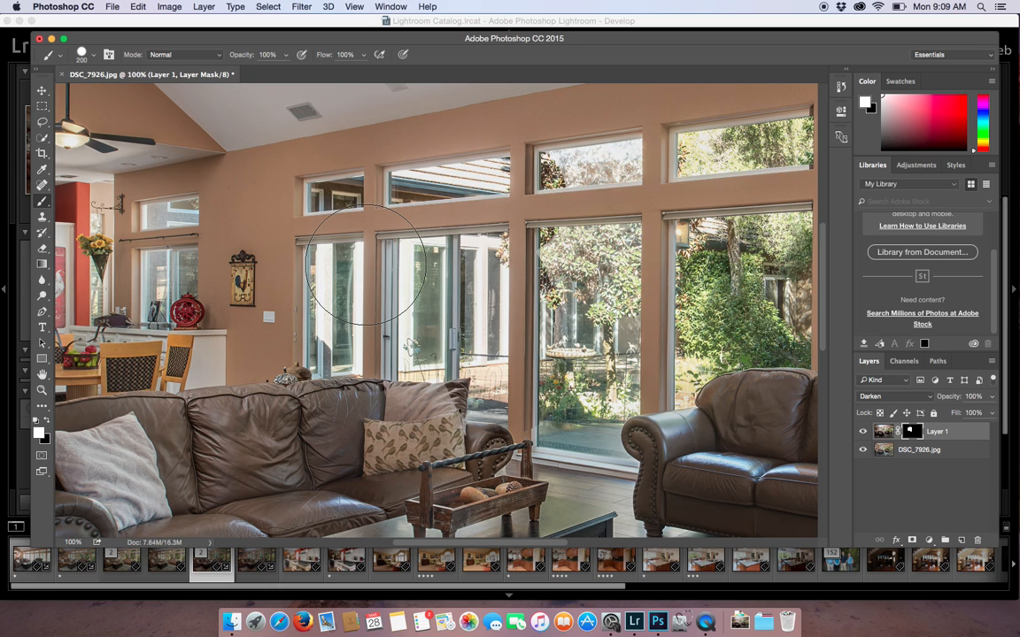
Erase the mask spill from the plain pillow on the sofa, reducing the eraser to 30 px and finally 15 px.
key(super+equal)
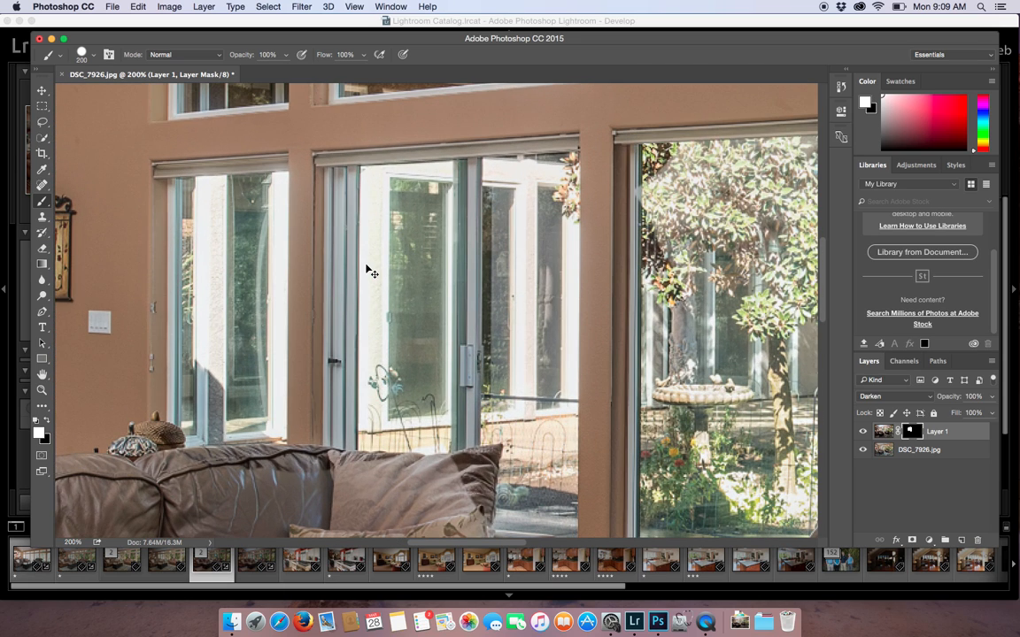
drag(368, 250, 421, 7)
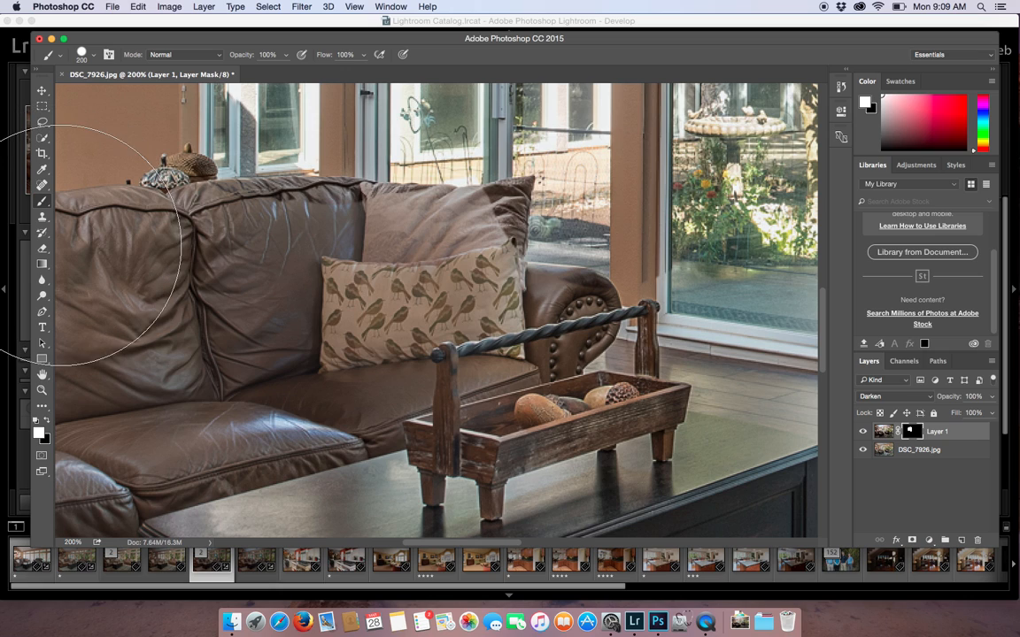
click(41, 250)
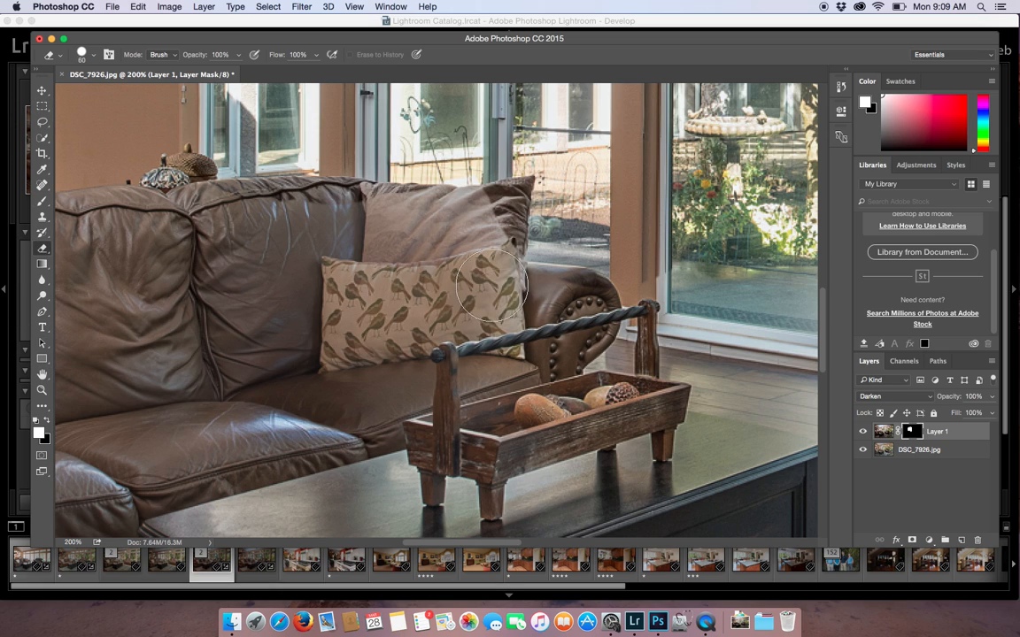
key([)
key([)
click(507, 235)
drag(505, 223, 511, 209)
key([)
key([)
key([)
key([)
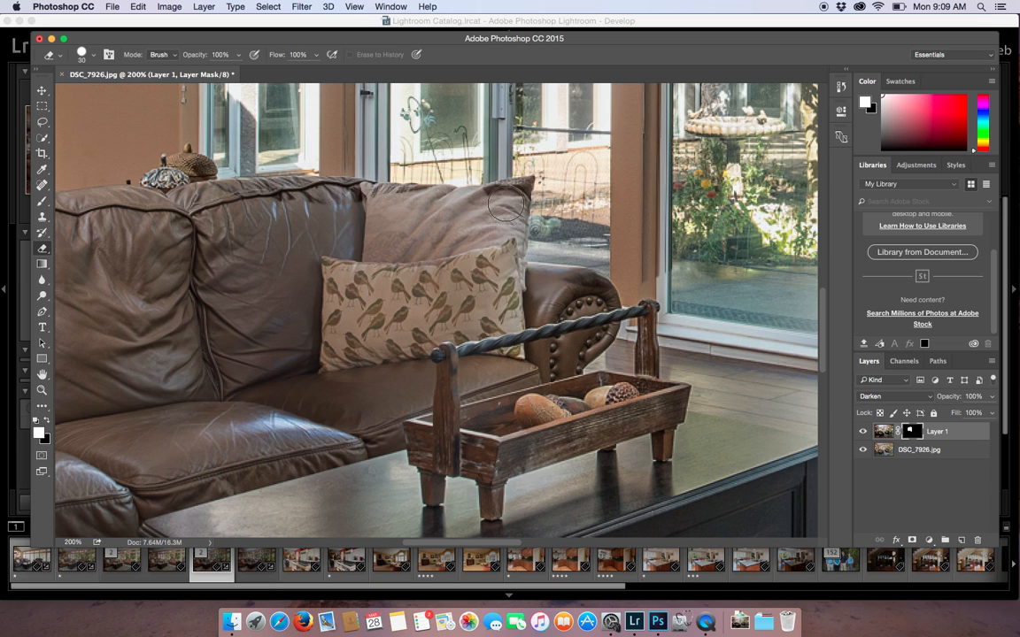
key(bracketleft)
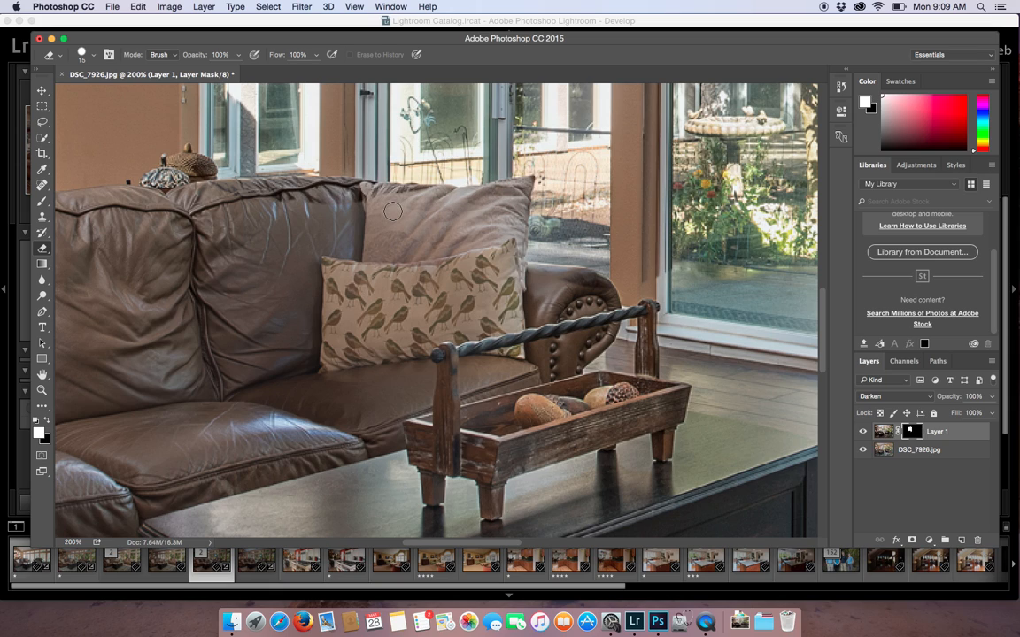
Erase the remaining mask spill across the sofa back and plain pillow on Layer 1's mask with the eraser enlarged to 30 px.
key(bracketright)
key(bracketright)
key(bracketright)
mouse_move(318, 198)
mouse_down()
mouse_move(258, 180)
mouse_move(198, 181)
mouse_move(241, 203)
mouse_move(322, 203)
mouse_move(364, 188)
mouse_move(372, 197)
mouse_move(440, 200)
mouse_up()
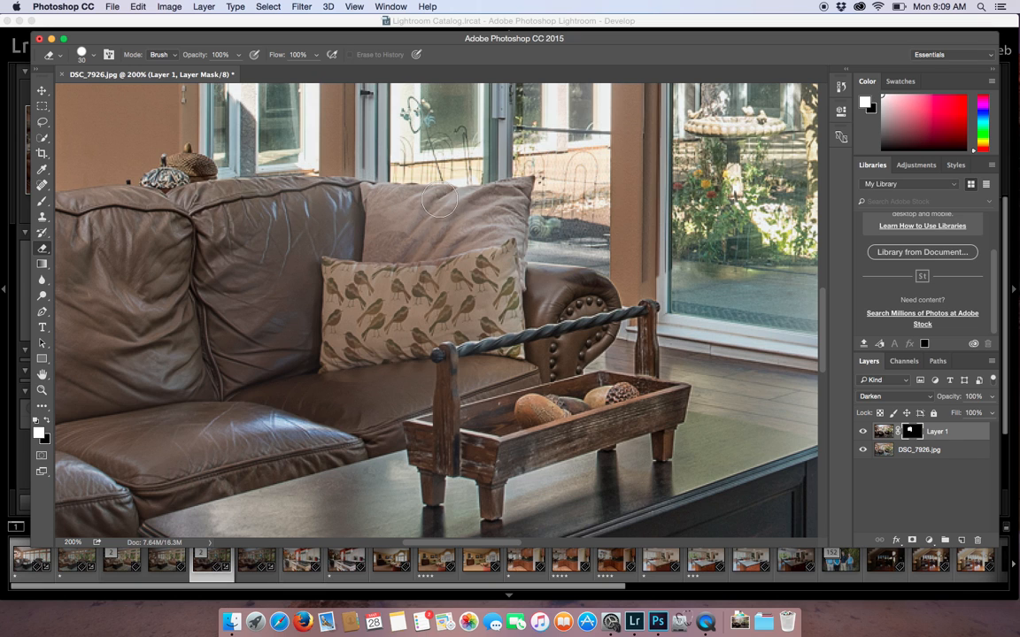
Save and close the blended living-room document and switch to Lightroom.
key(super+minus)
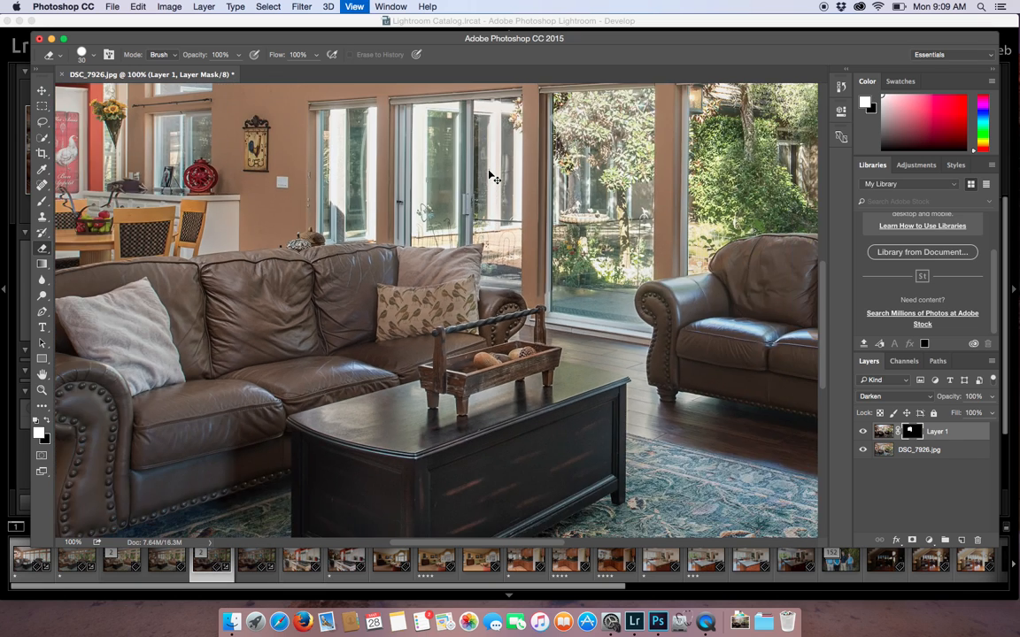
key(super+minus)
key(super+minus)
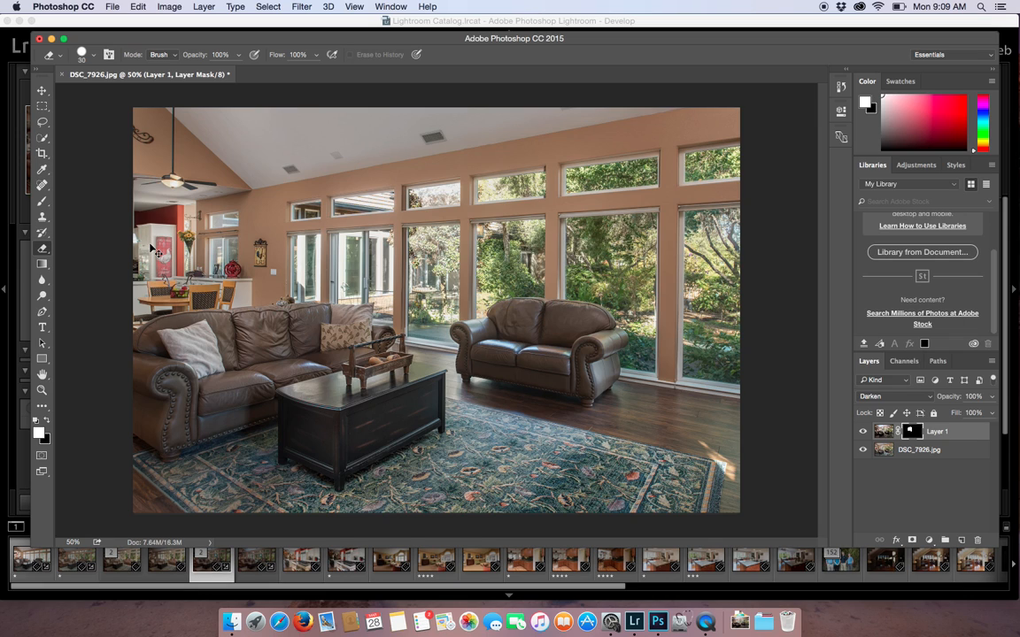
key(super+w)
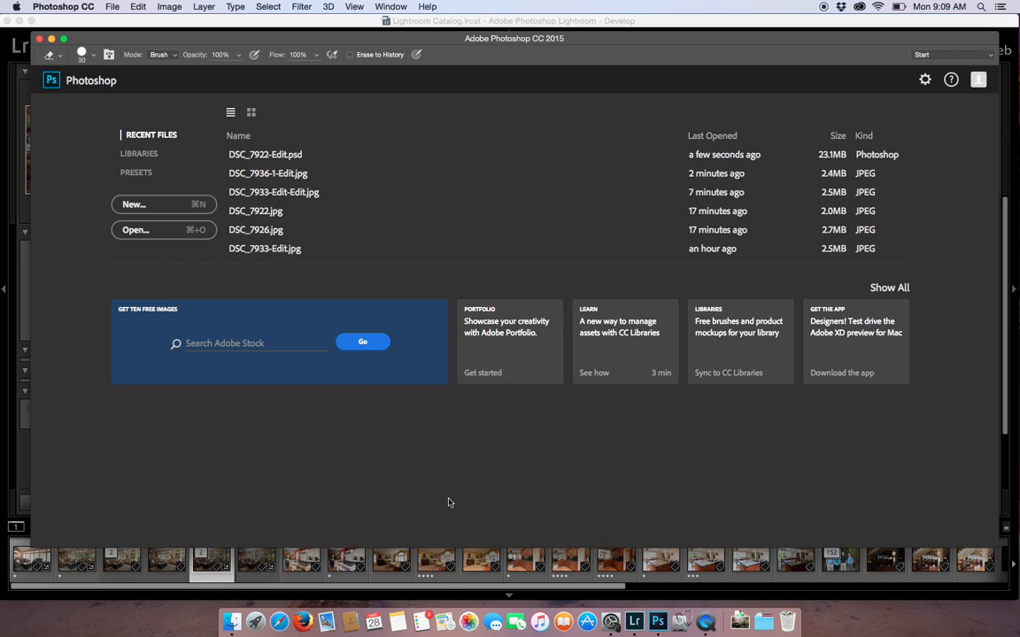
click(636, 618)
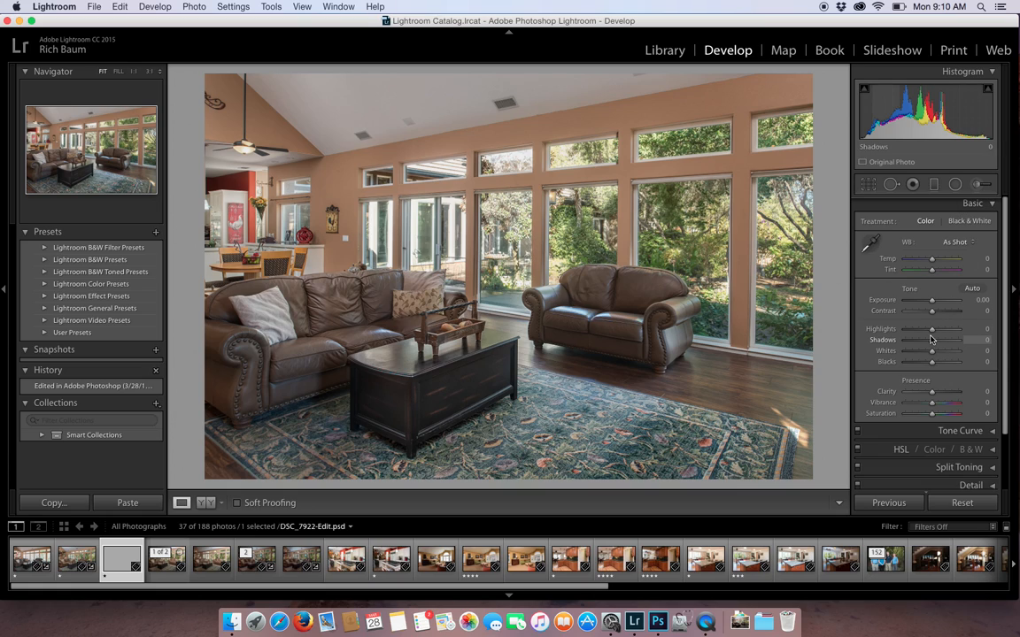
Set DSC_7922-Edit.psd to Highlights −46, Shadows +30, Clarity +13, Exposure +0.15 and Contrast +26, and preview it full screen.
mouse_move(930, 338)
mouse_down()
mouse_move(909, 338)
mouse_move(939, 339)
mouse_up()
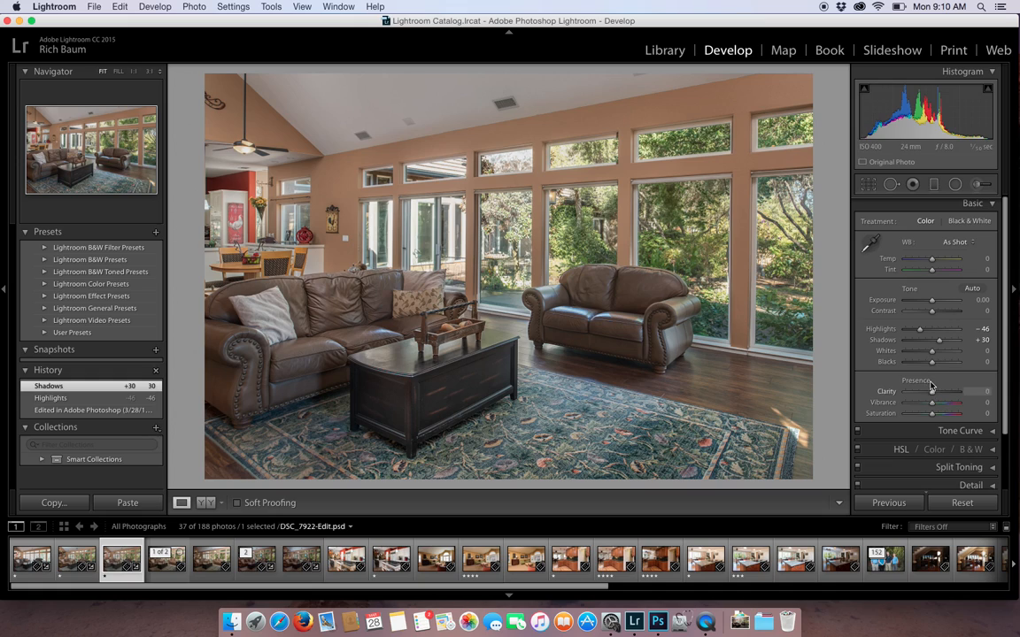
drag(932, 393, 934, 395)
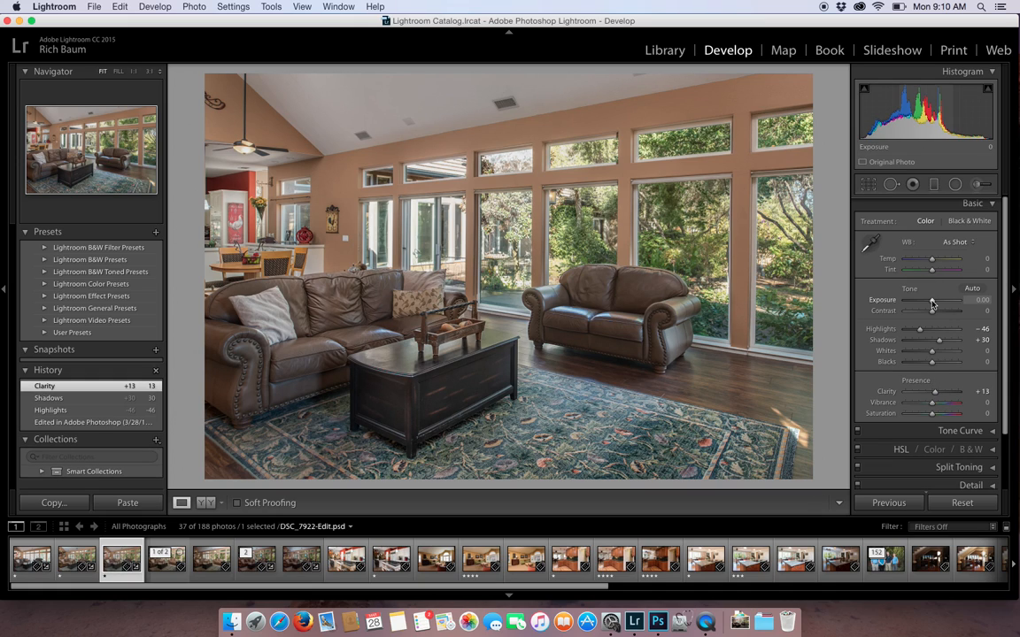
drag(932, 304, 932, 304)
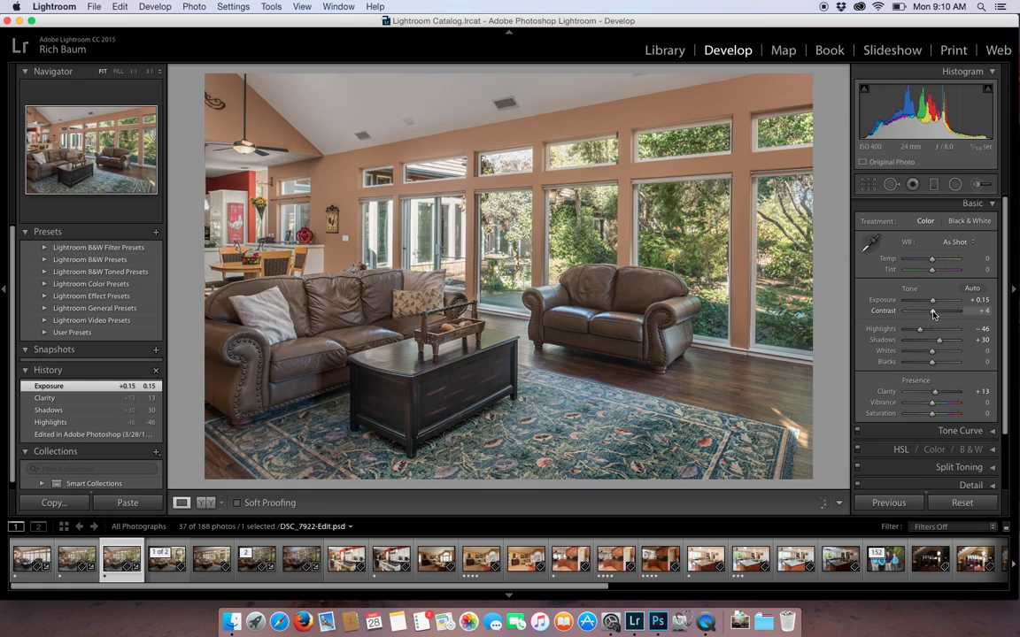
drag(933, 314, 938, 315)
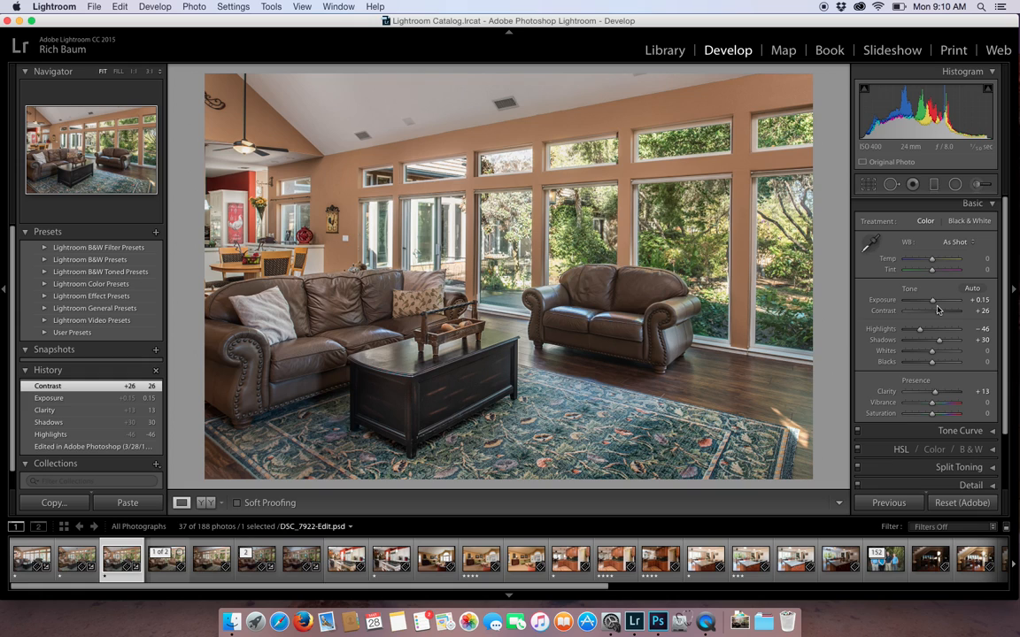
key(super+shift+f)
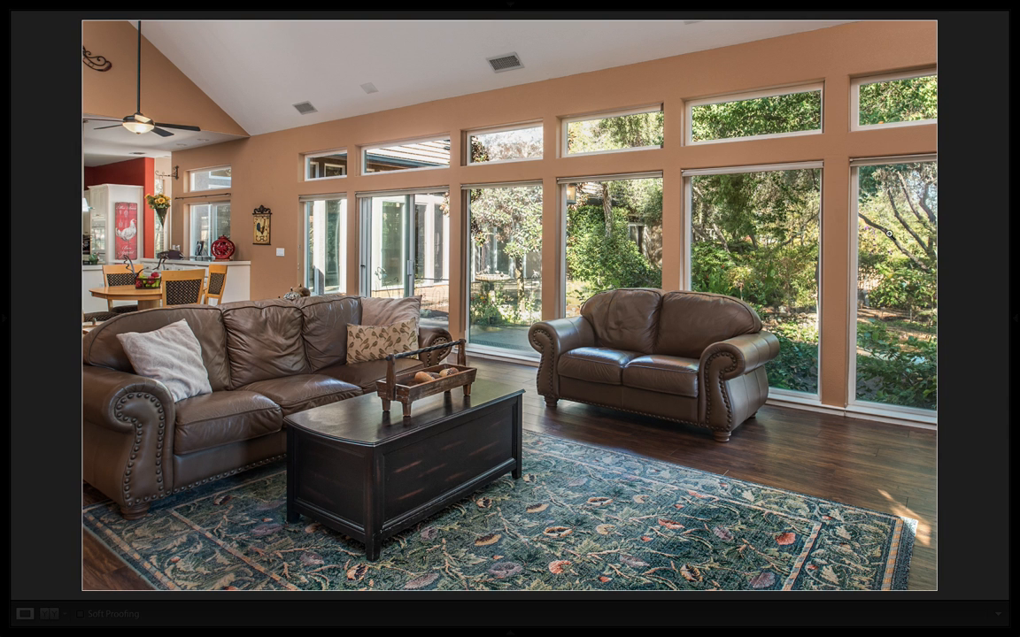
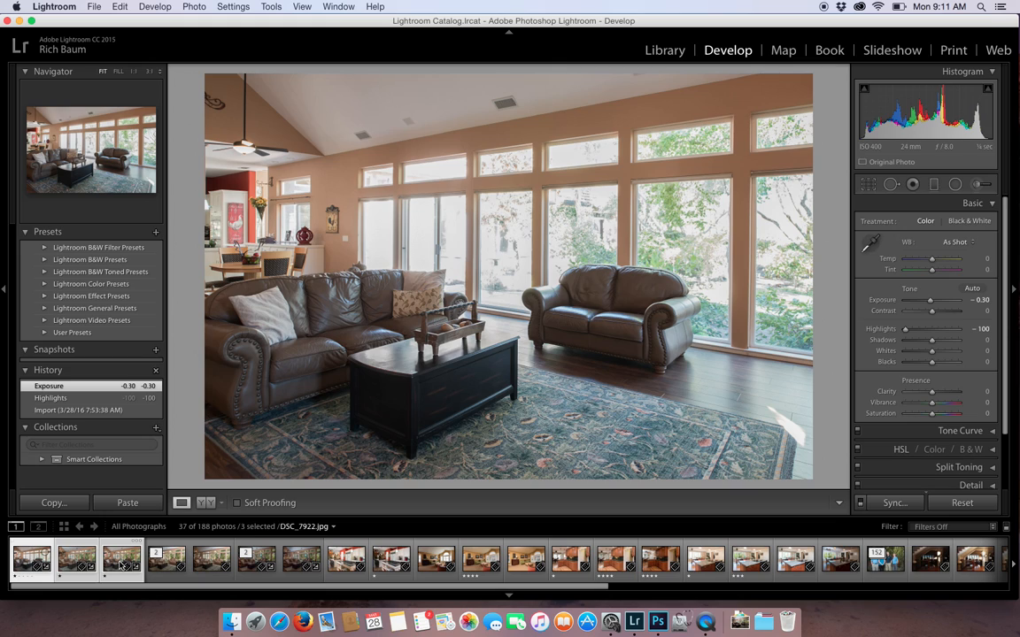
Compare the whole-room view of the original DSC_7922.jpg with the blended DSC_7922-Edit.psd, alternating between the two photos.
super+click(79, 559)
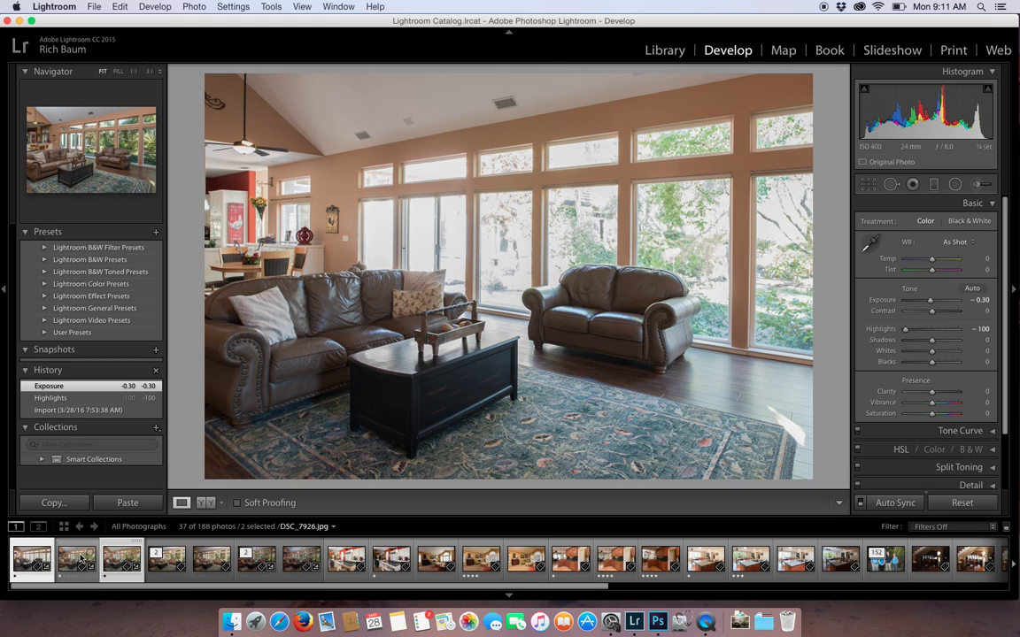
click(110, 560)
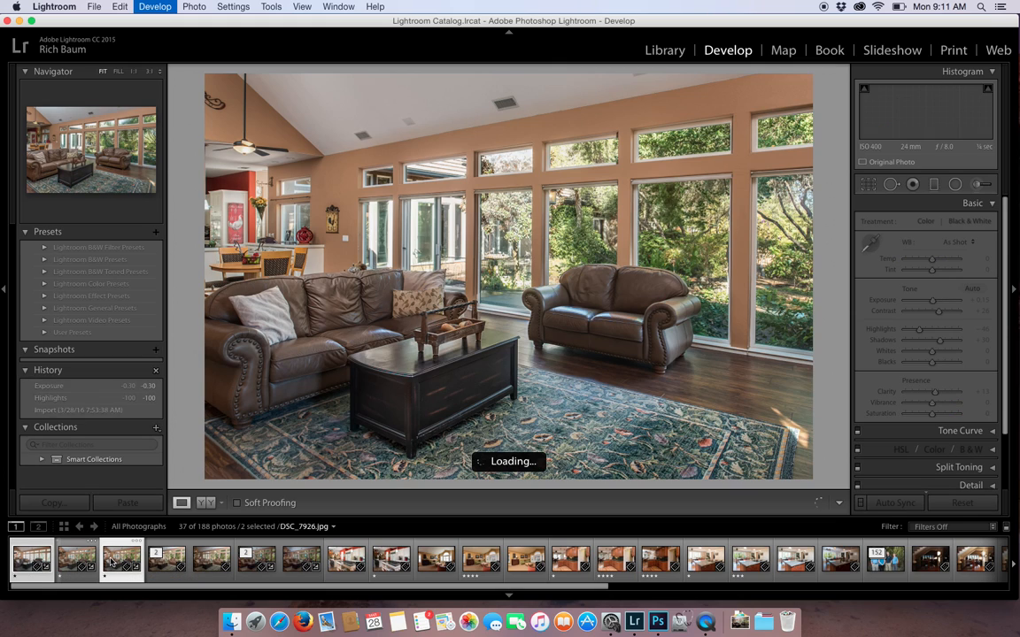
key(super+Left)
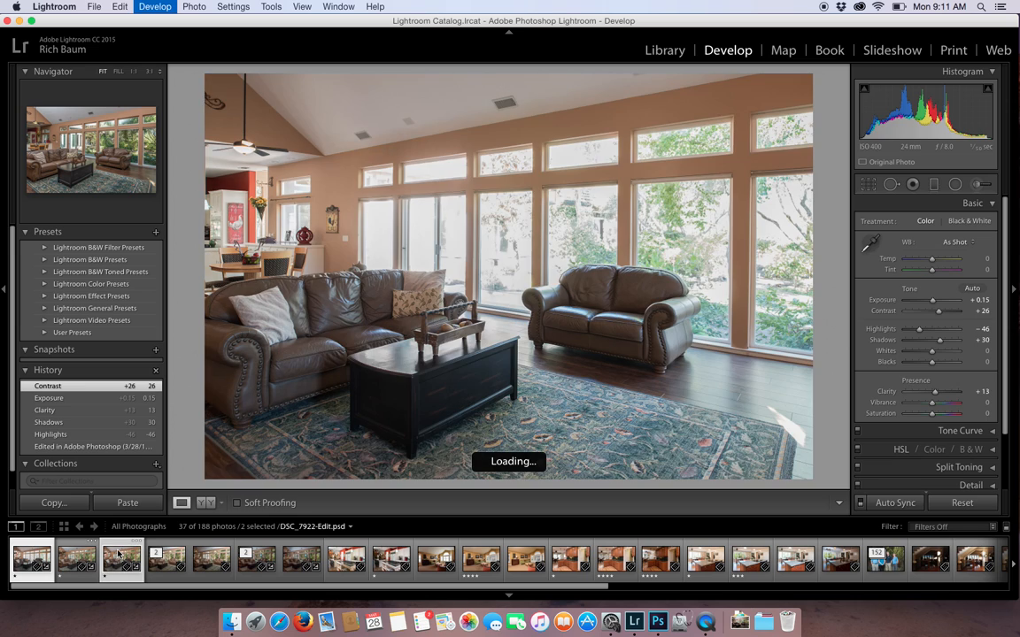
key(super+Right)
key(super+Left)
key(super+Right)
key(super+Left)
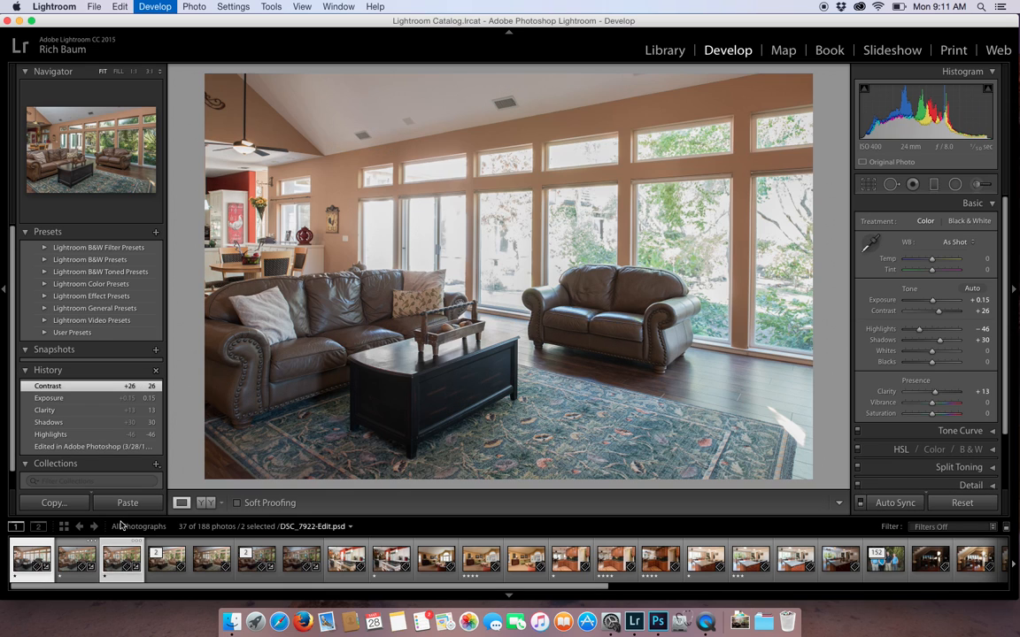
key(super+Right)
key(super+Left)
key(super+Right)
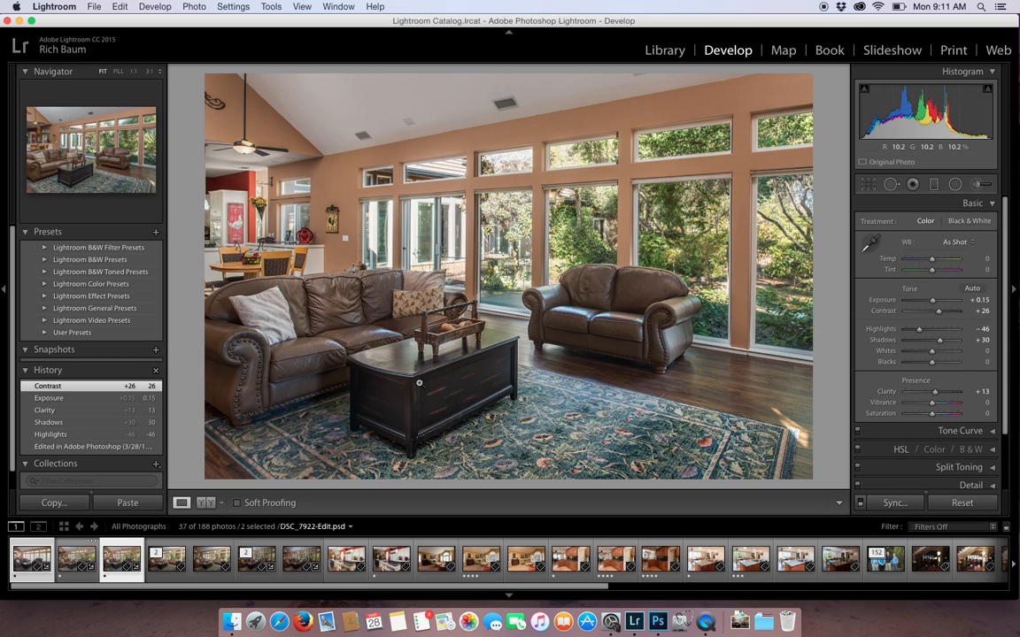
Compare the sofa and coffee table at 1:1 between DSC_7922-Edit.psd and DSC_7922.jpg.
key(super+equal)
key(super+equal)
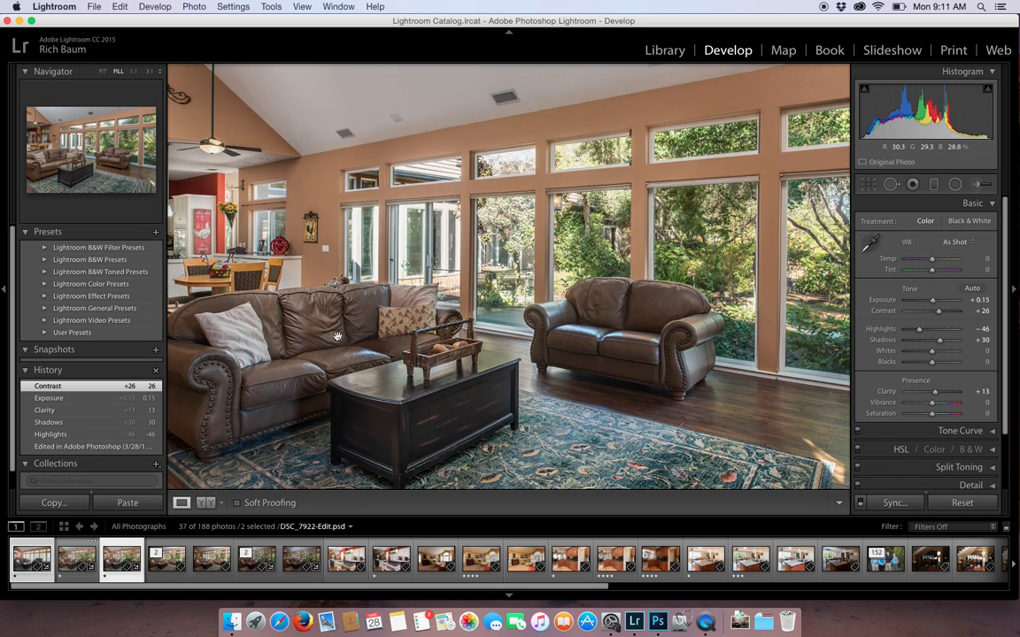
drag(337, 336, 636, 42)
key(super+equal)
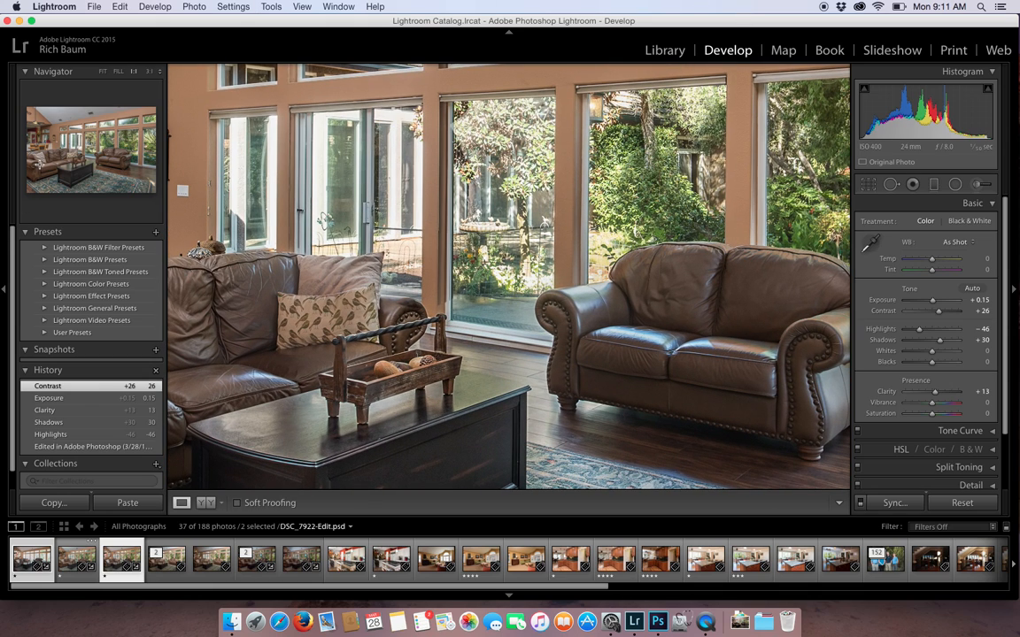
click(50, 135)
mouse_move(59, 154)
mouse_down()
mouse_move(50, 167)
mouse_move(49, 152)
mouse_move(54, 168)
mouse_up()
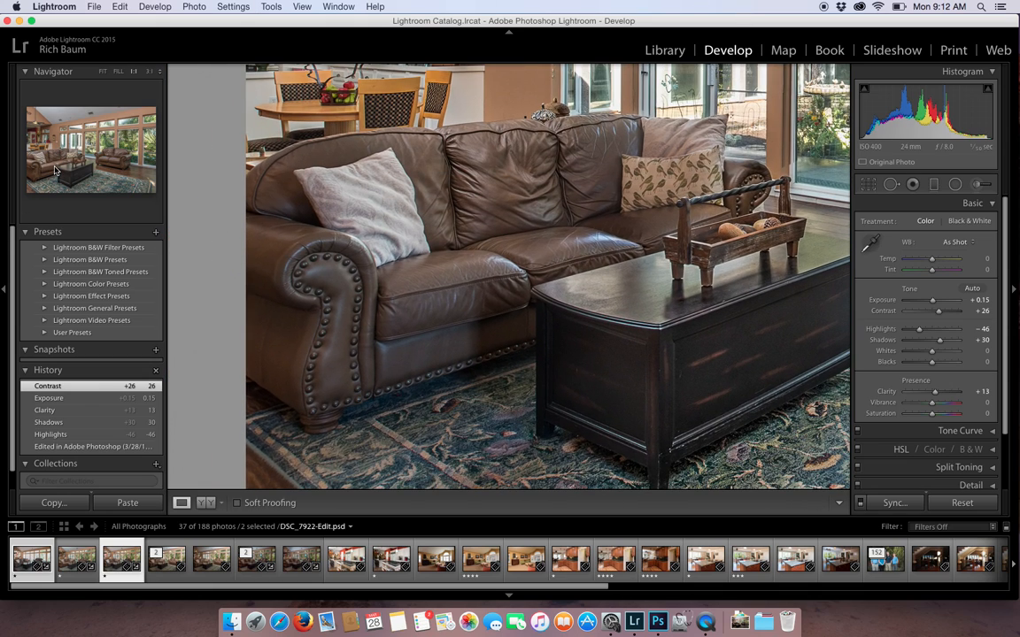
click(31, 559)
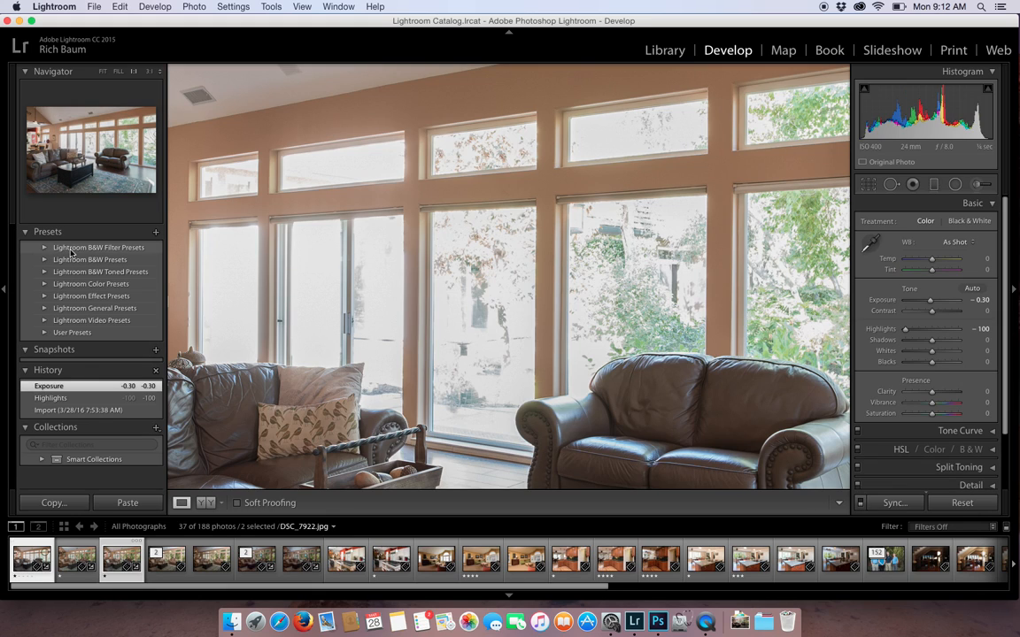
drag(82, 161, 53, 164)
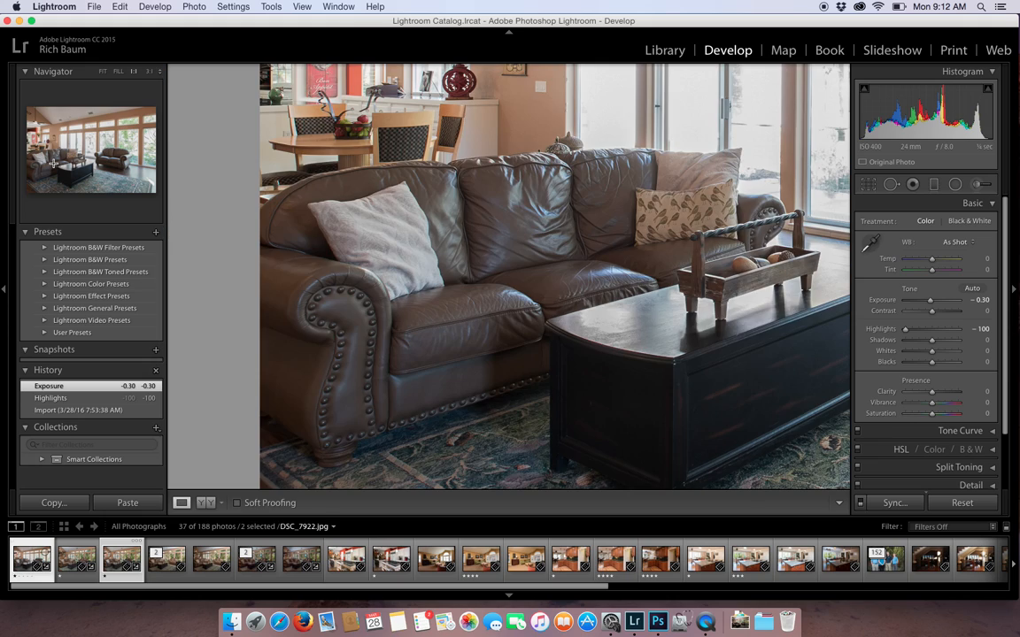
click(115, 564)
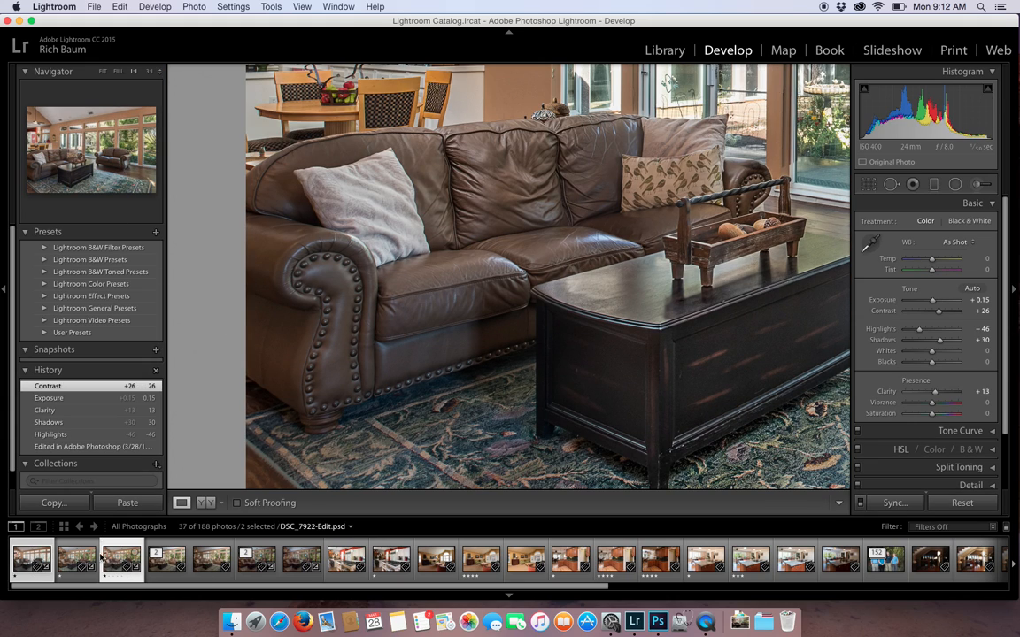
click(36, 564)
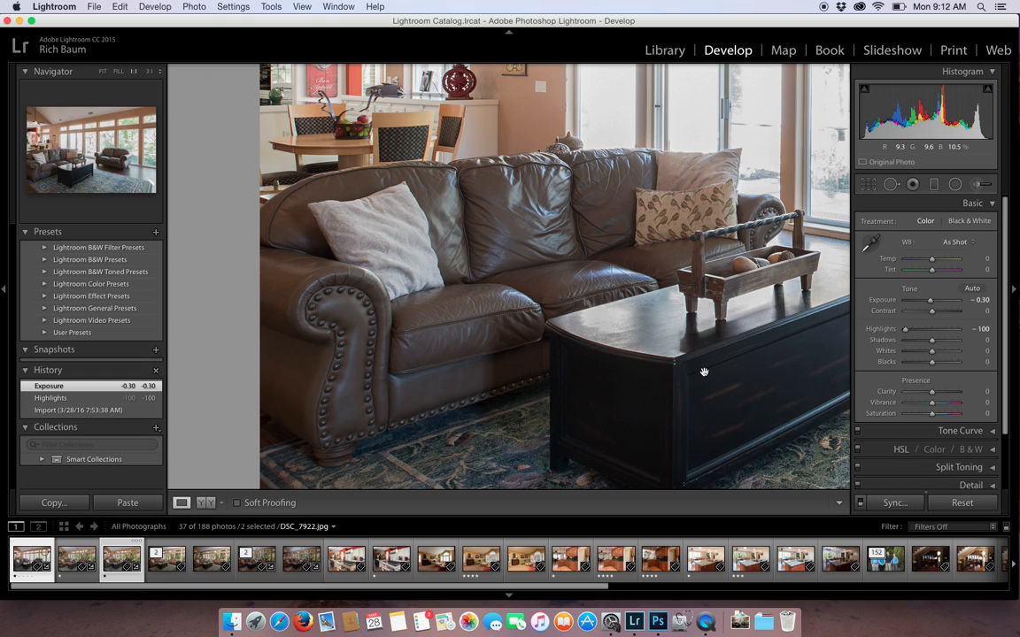
click(124, 559)
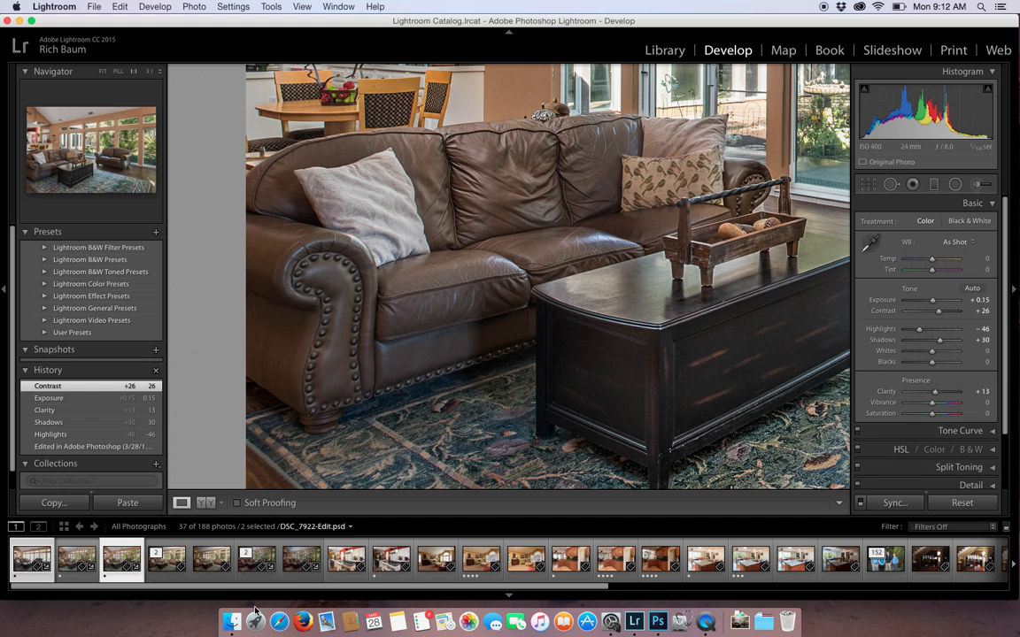
View DSC_7922.jpg and DSC_7922-Edit.psd in the Library module with the whole photo fitted to the view.
double_click(78, 569)
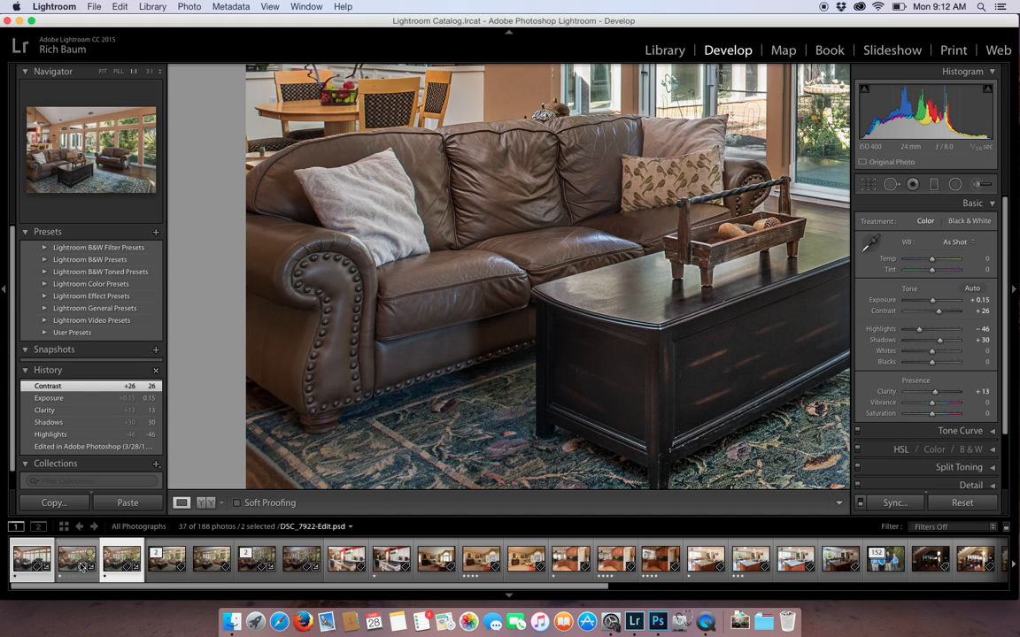
click(37, 565)
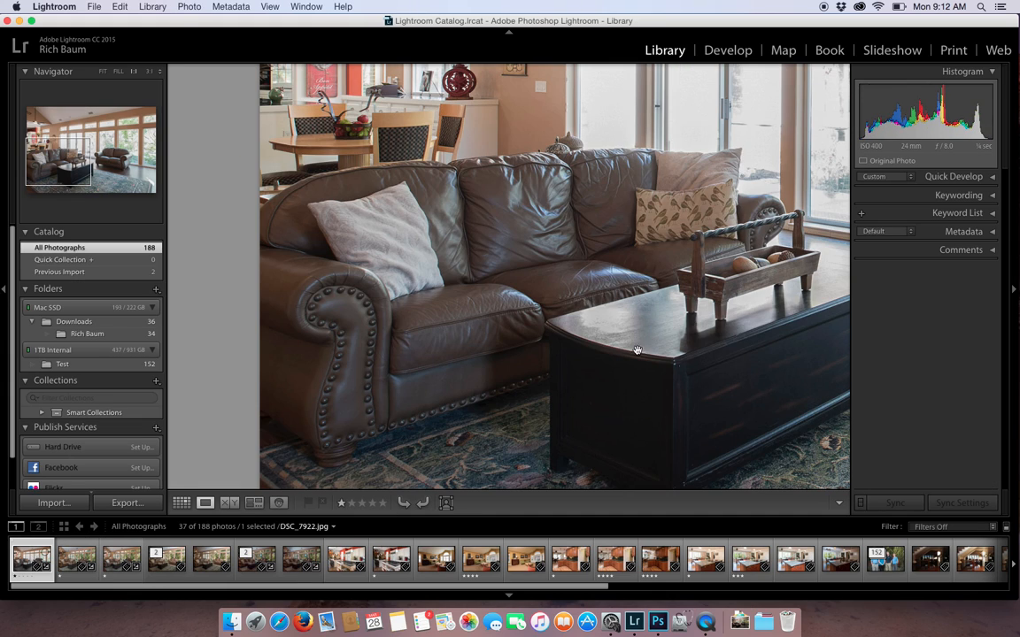
click(103, 71)
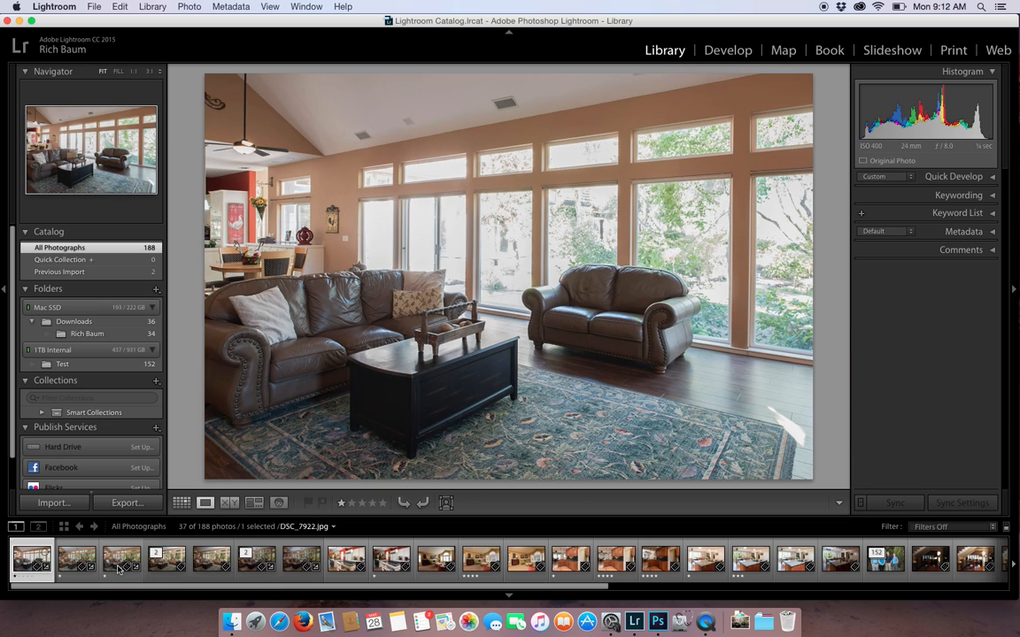
click(126, 562)
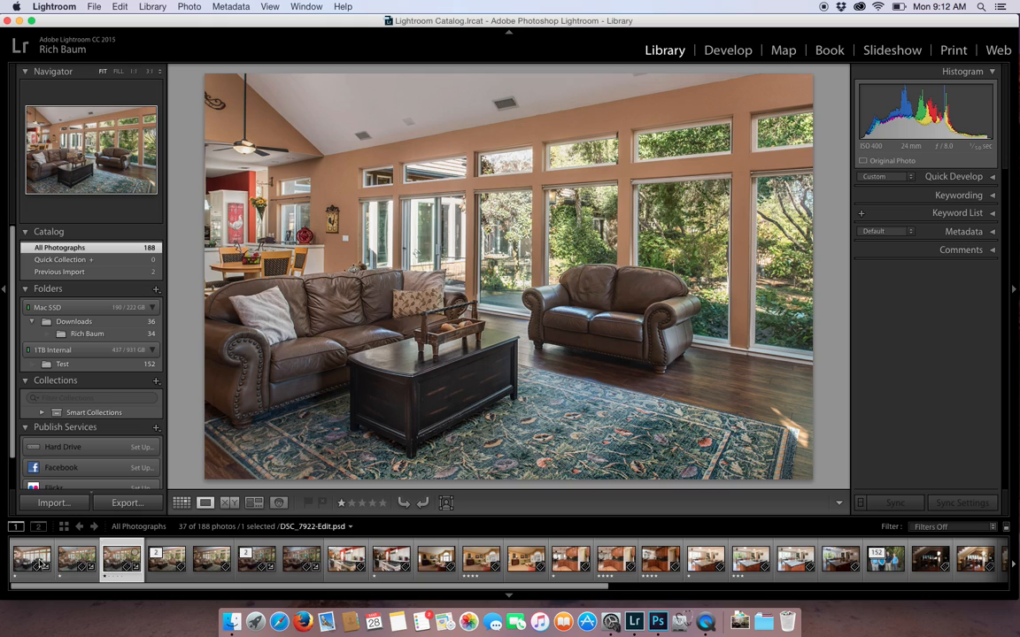
Open DSC_7922.jpg and DSC_7926.jpg as layers in one Photoshop document and place the DSC_7926.jpg layer on top.
click(33, 561)
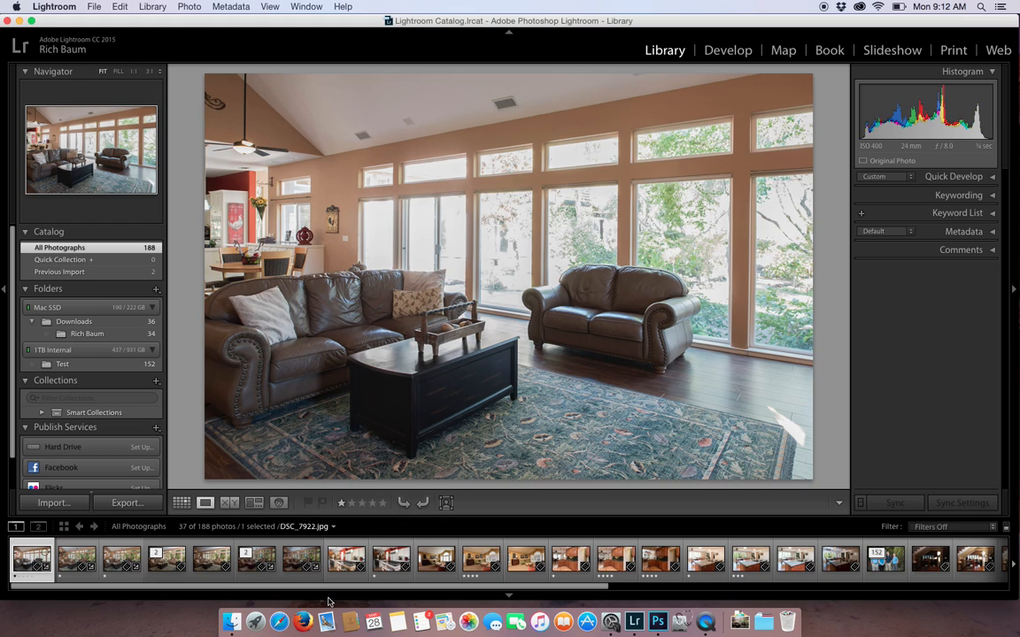
super+click(77, 559)
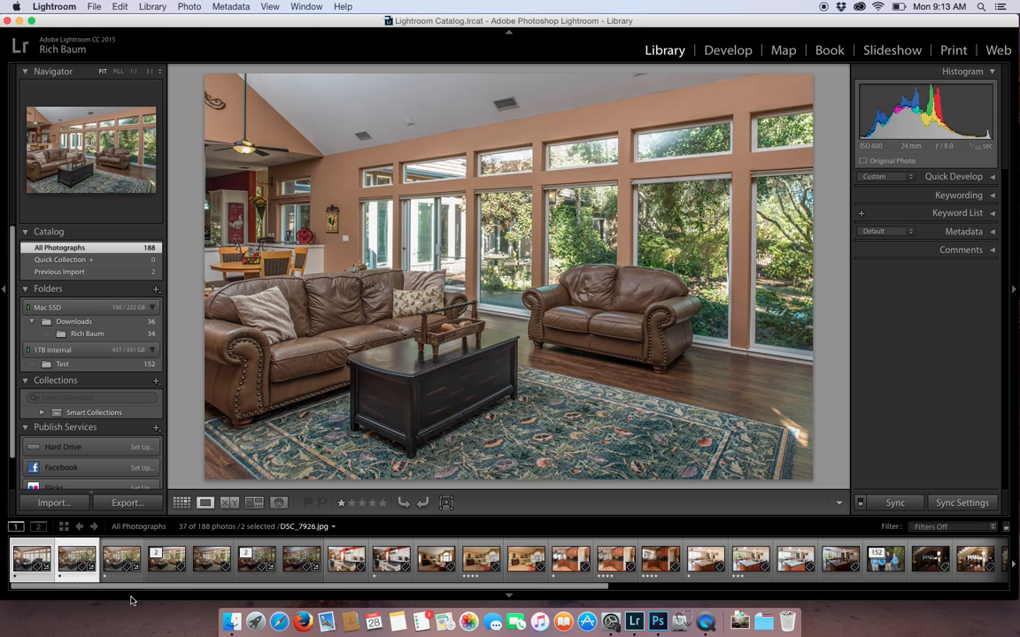
key(Left)
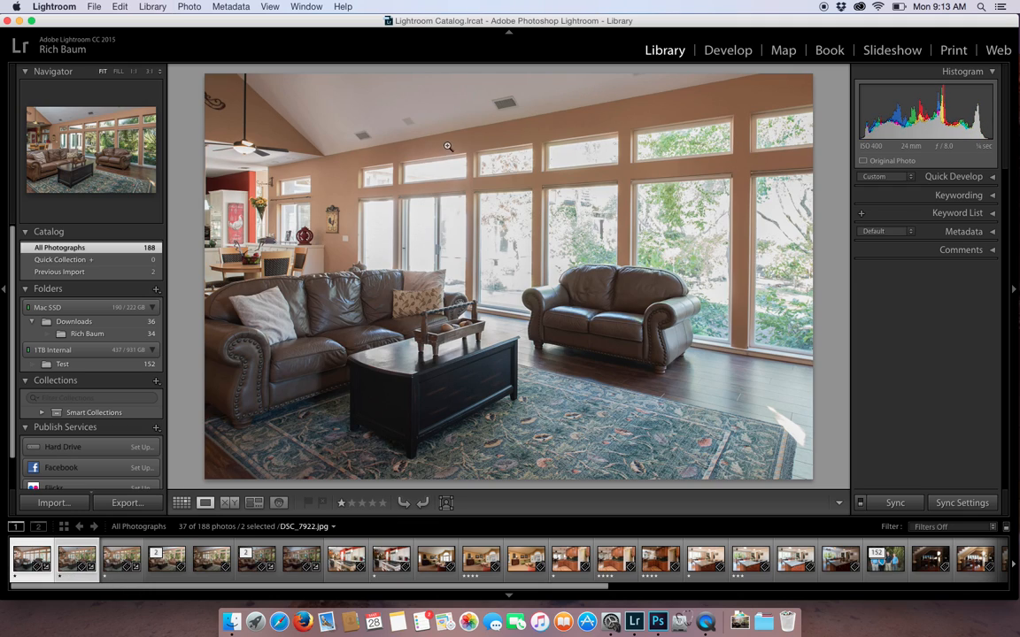
right_click(472, 168)
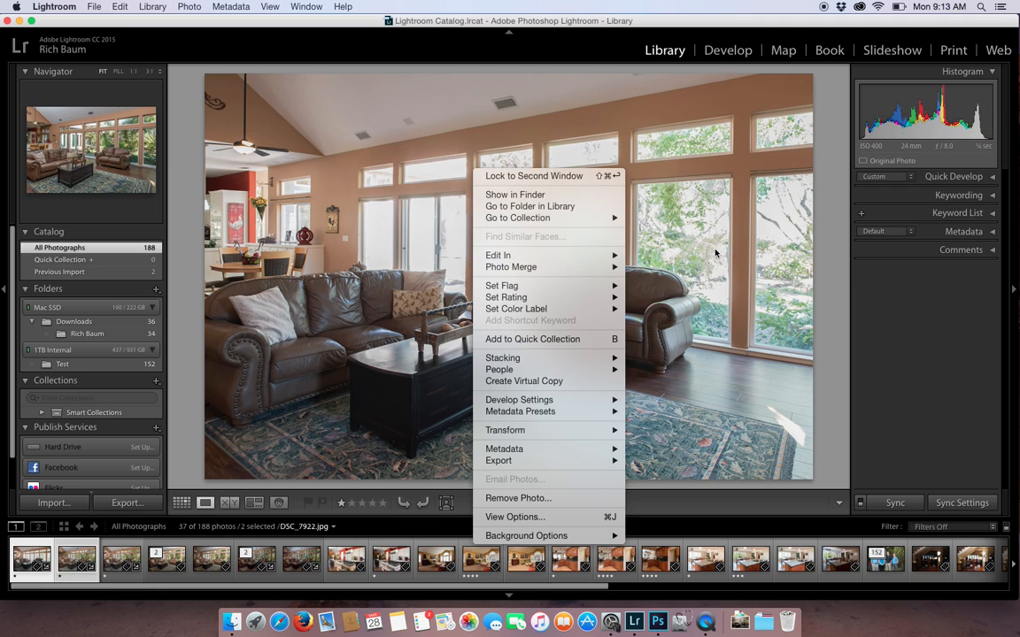
mouse_move(584, 256)
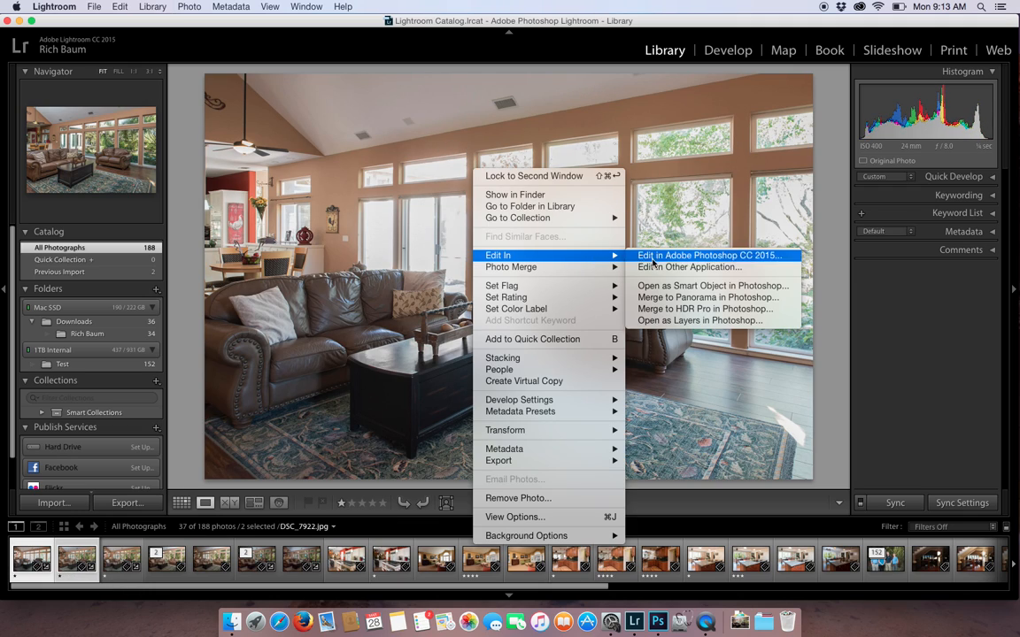
click(682, 321)
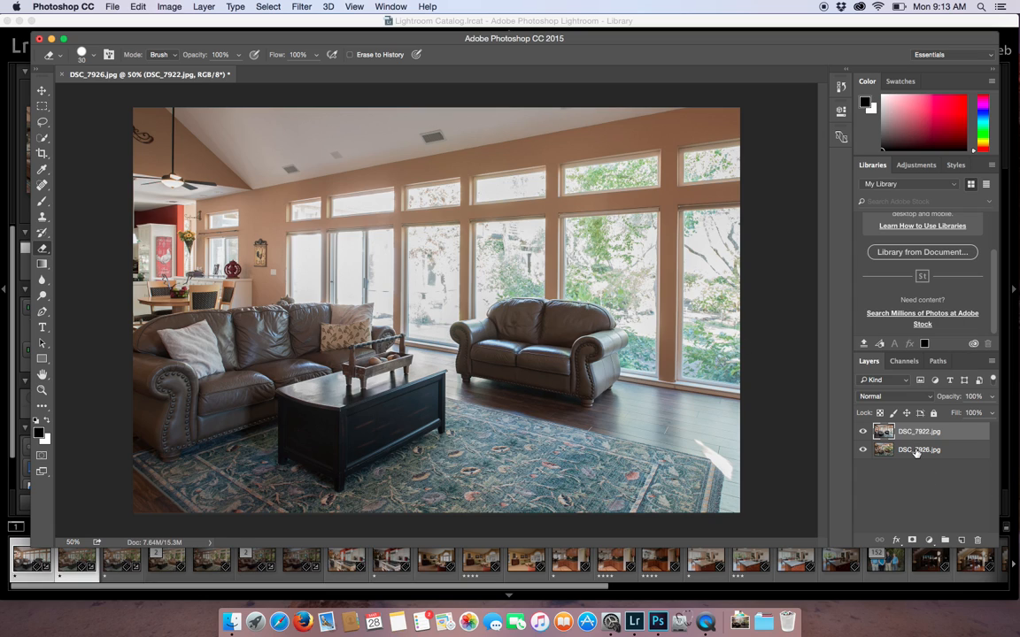
drag(913, 432, 914, 432)
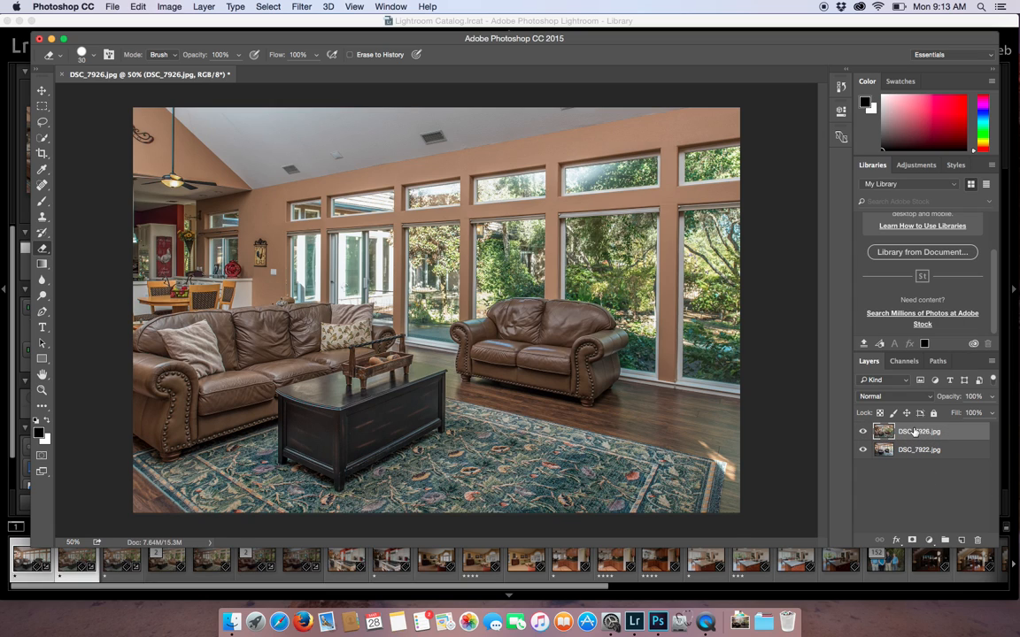
Lower the DSC_7926.jpg layer's opacity to 68% so that it blends with the DSC_7922.jpg layer beneath.
click(992, 398)
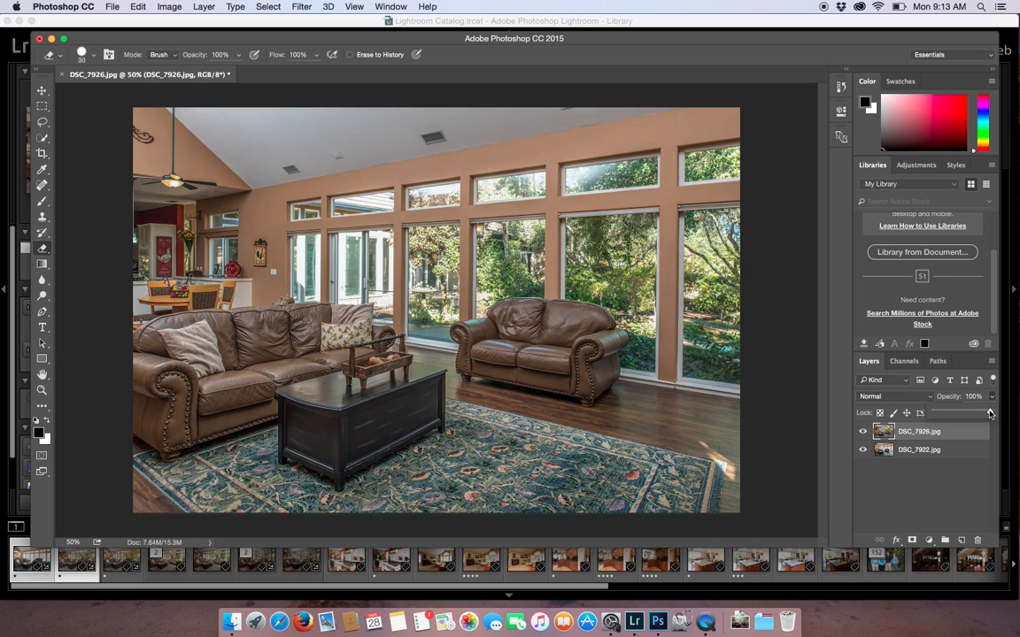
mouse_move(989, 414)
mouse_down()
mouse_move(952, 409)
mouse_move(982, 416)
mouse_up()
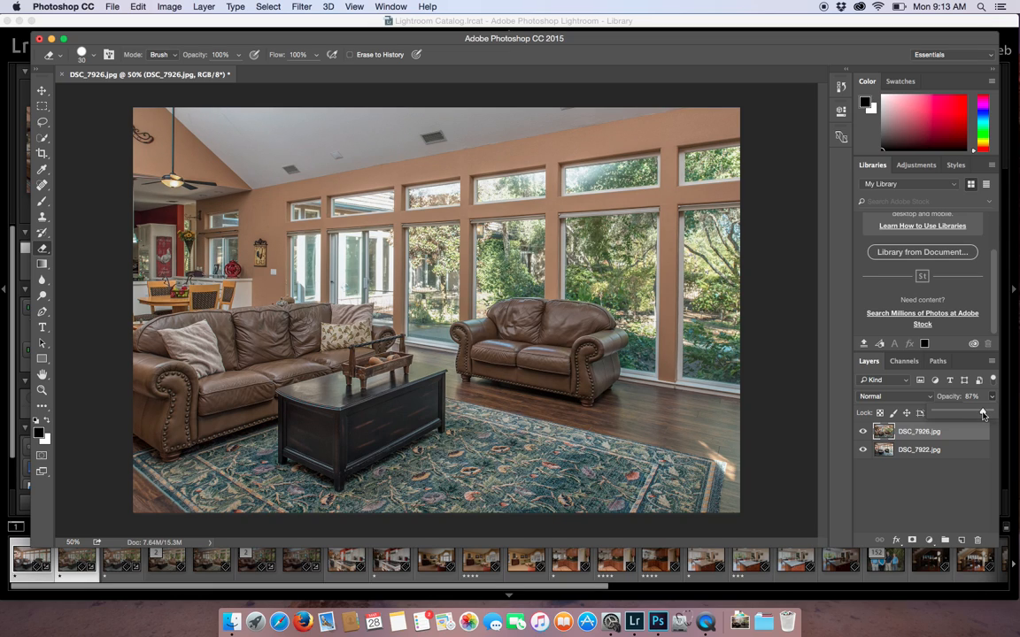
drag(982, 415, 967, 414)
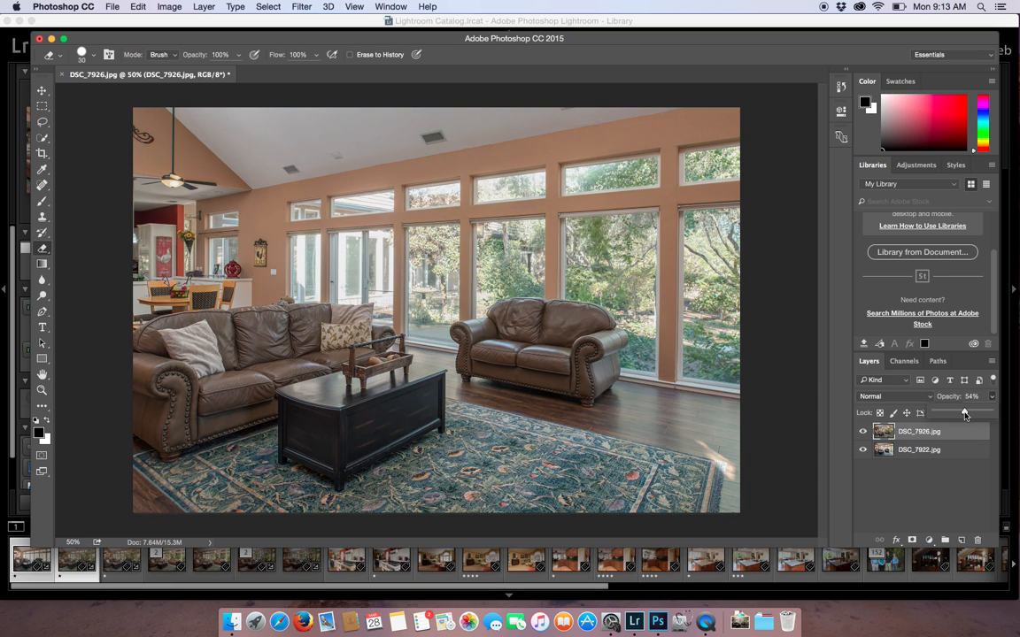
drag(965, 414, 993, 413)
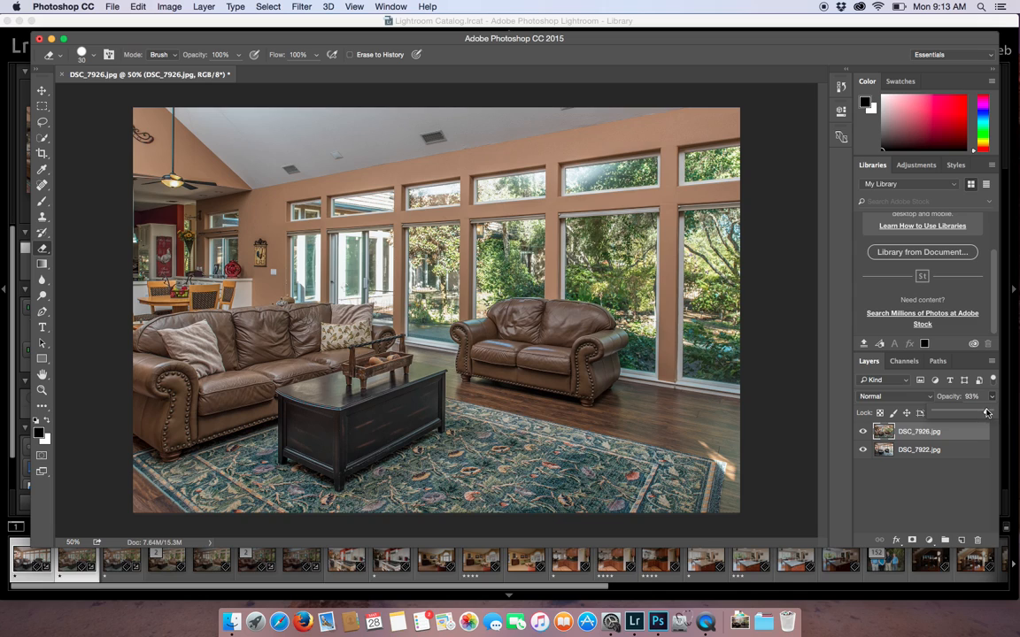
drag(992, 413, 972, 412)
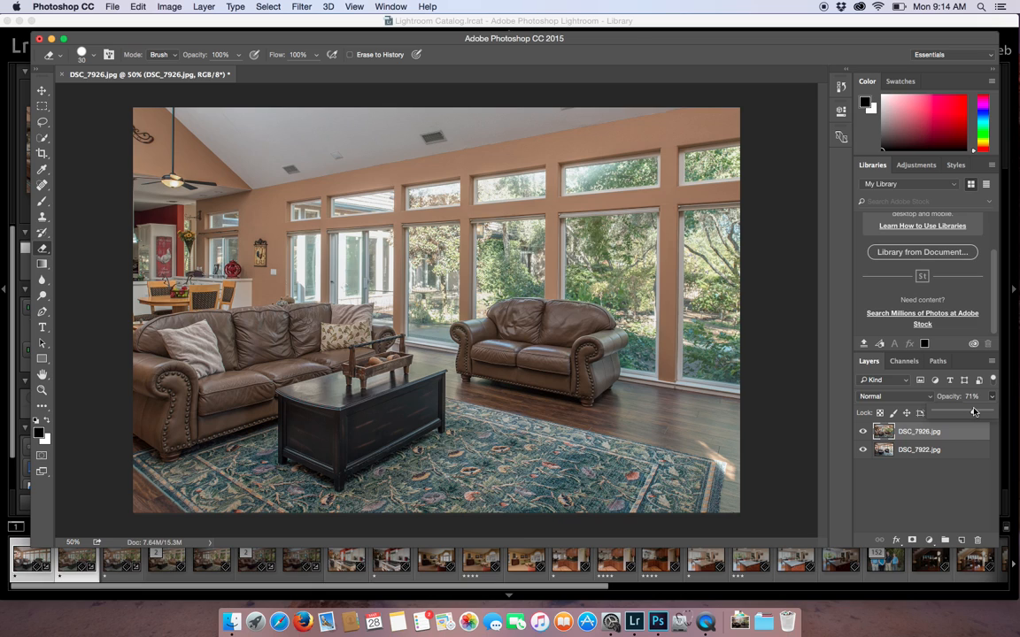
mouse_move(974, 412)
mouse_down()
mouse_move(1004, 413)
mouse_move(978, 411)
mouse_up()
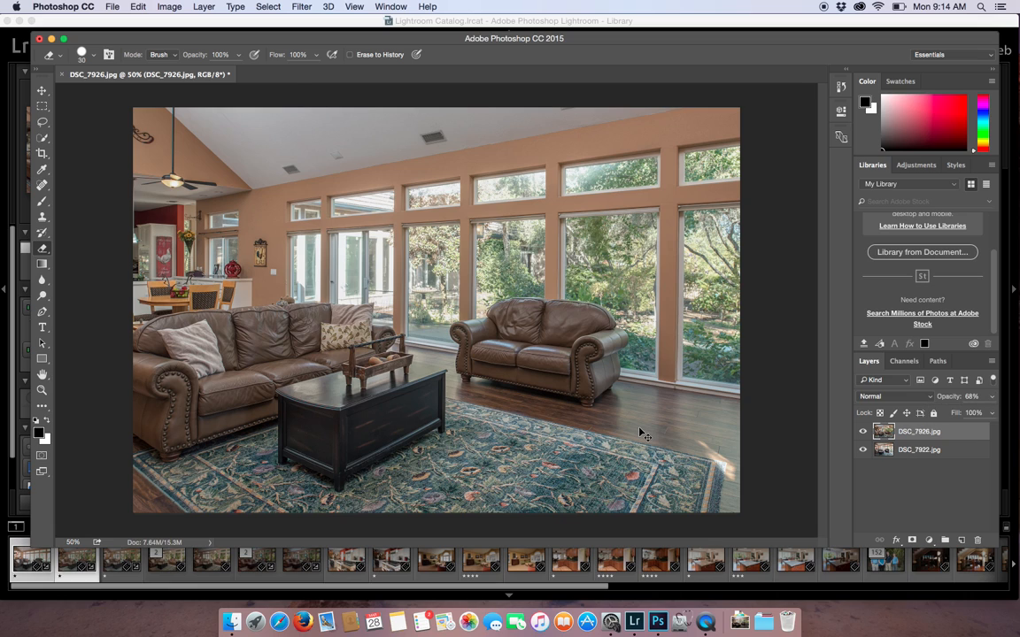
Save the opacity blend as DSC_7922-Edit-2.psd, close the document and switch back to Lightroom.
key(super+s)
key(super+w)
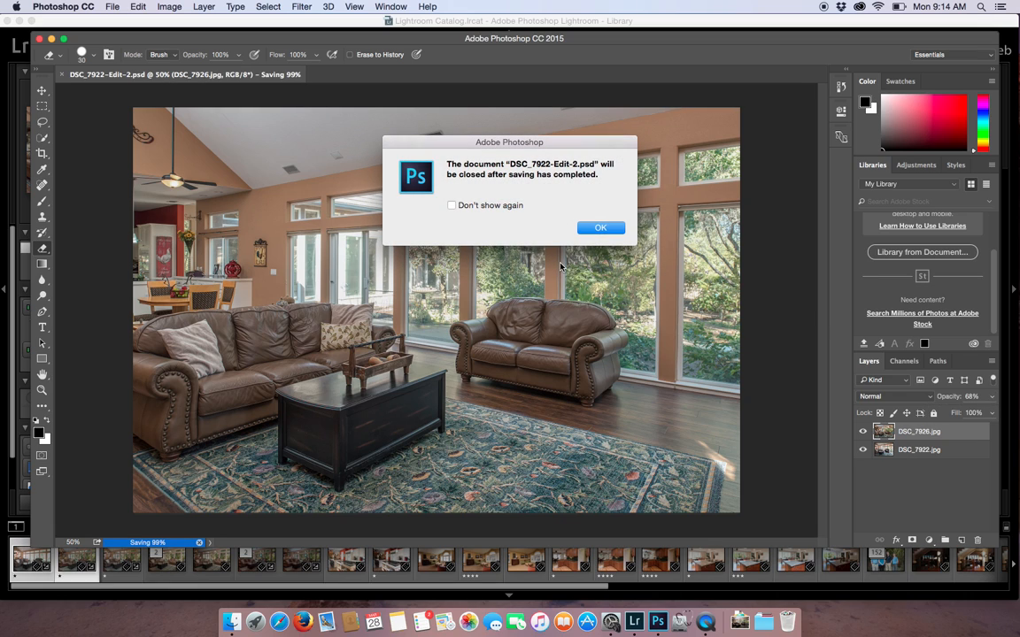
click(605, 231)
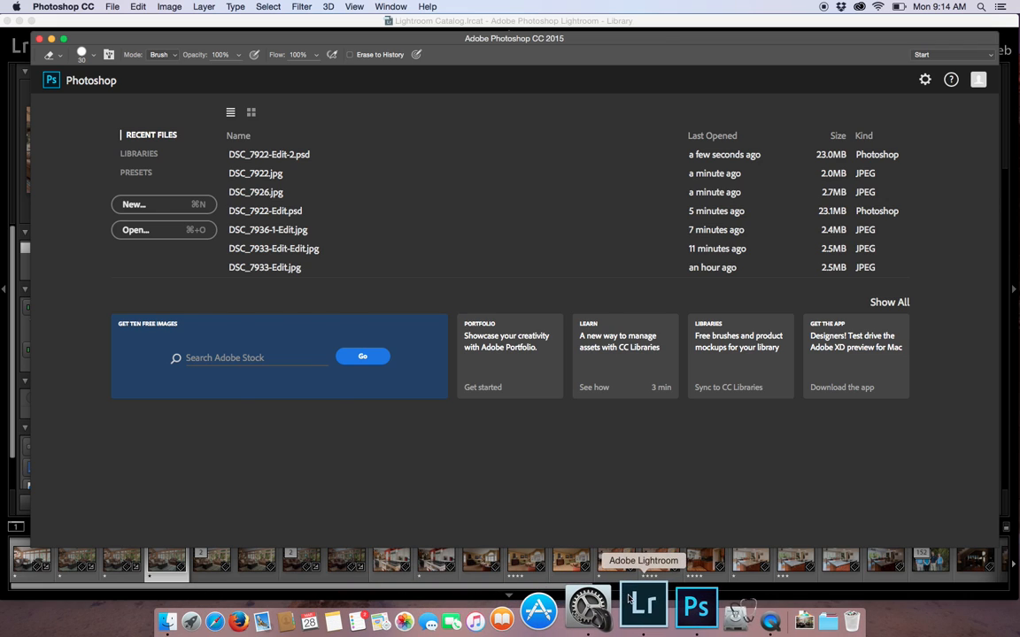
click(631, 602)
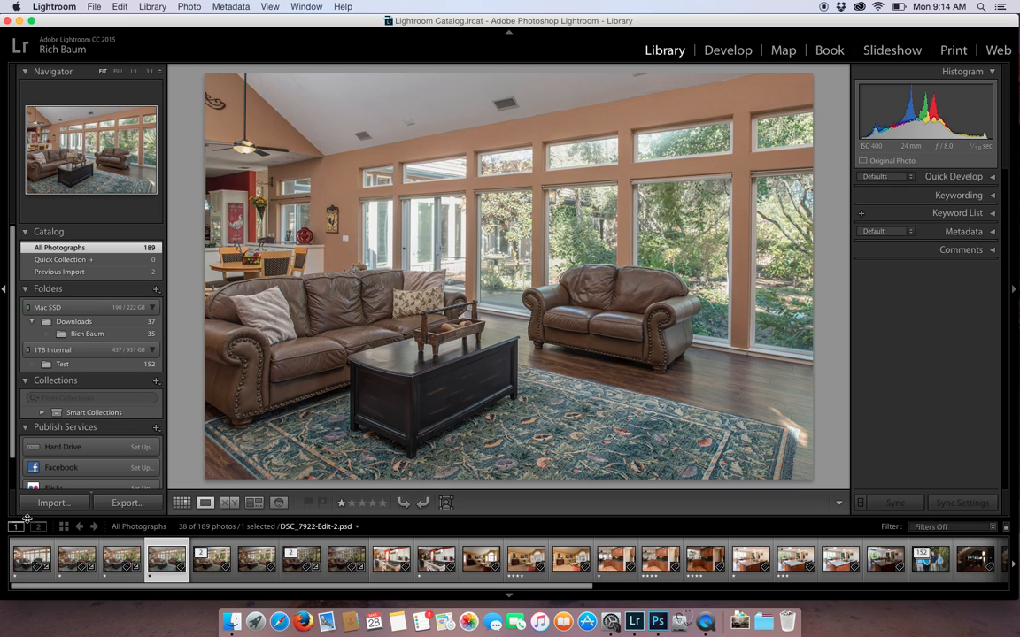
Compare DSC_7922-Edit-2.psd with DSC_7922-Edit.psd full screen, alternating between the two blends, and return to the Library view.
super+click(115, 561)
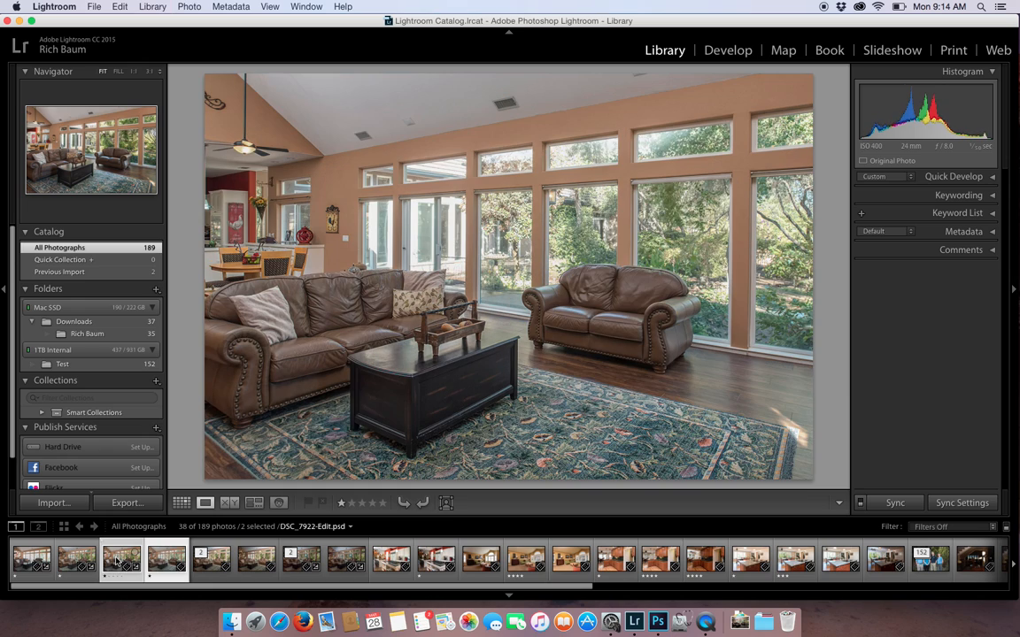
key(super+shift+f)
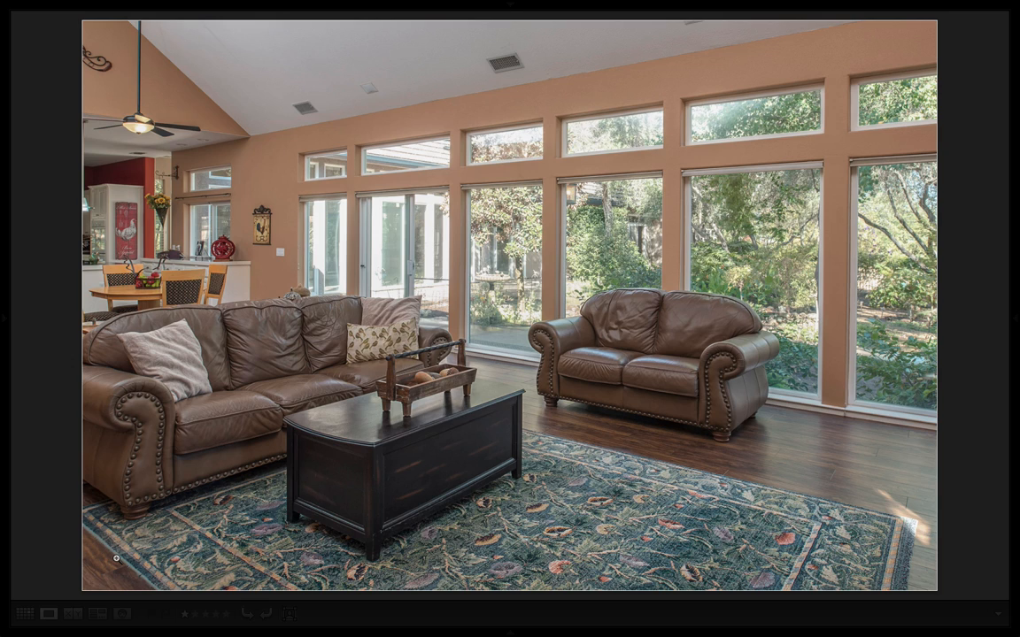
key(Right)
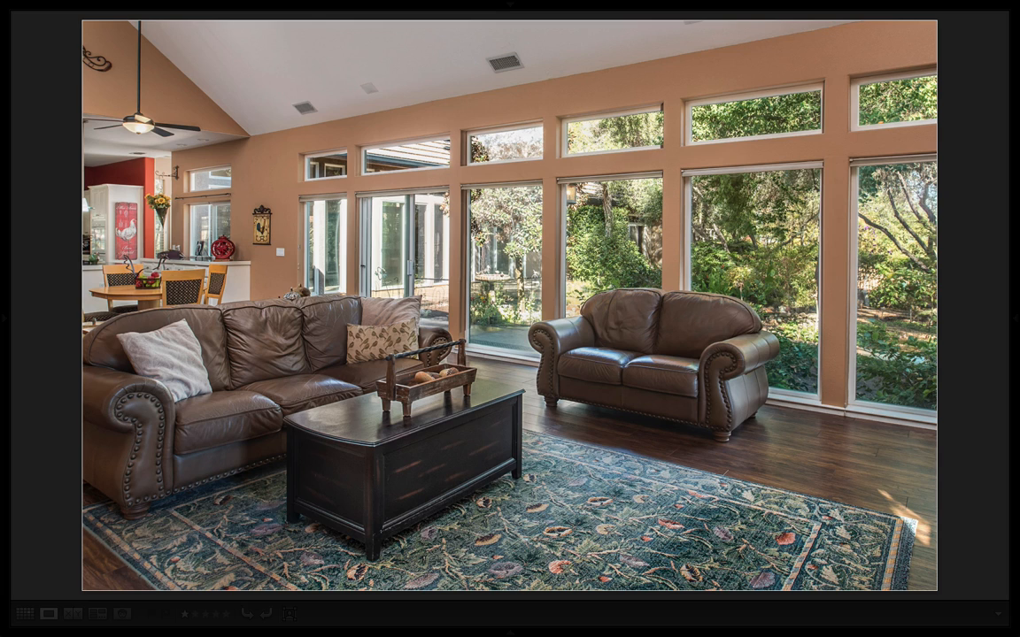
key(Left)
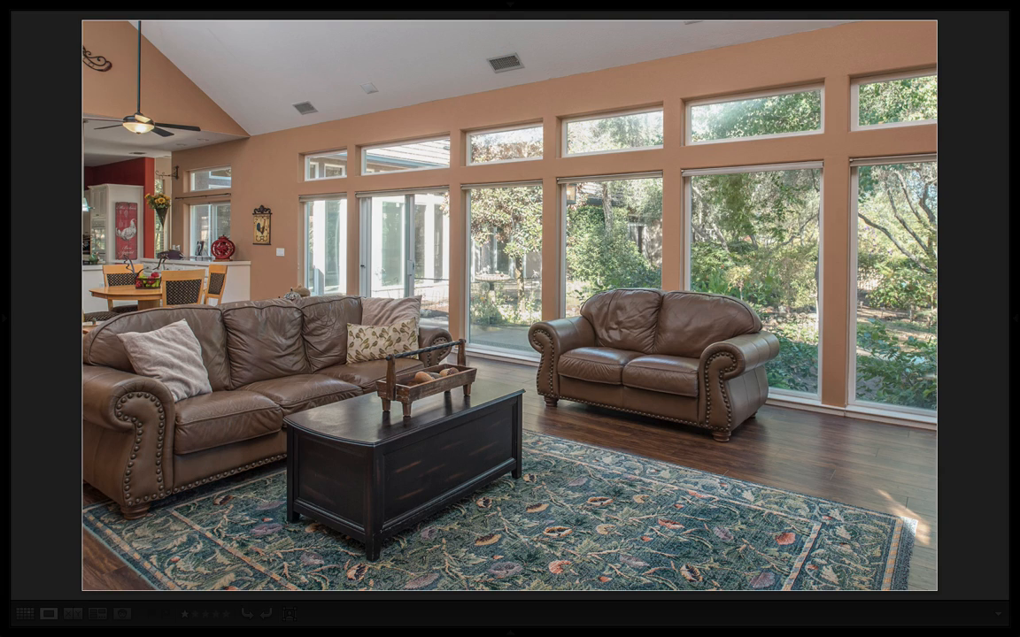
key(Right)
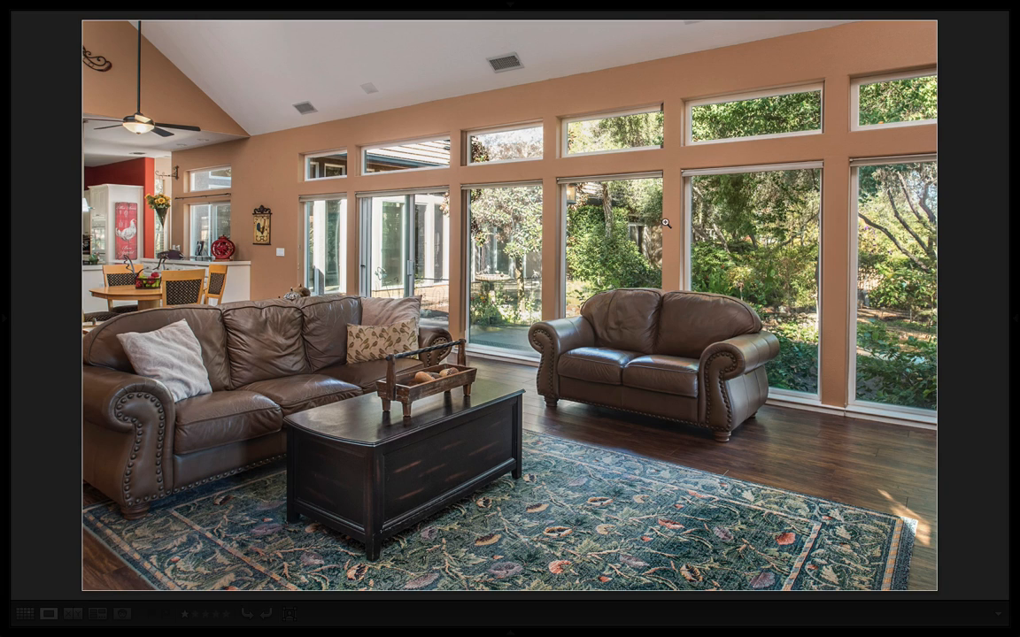
key(Left)
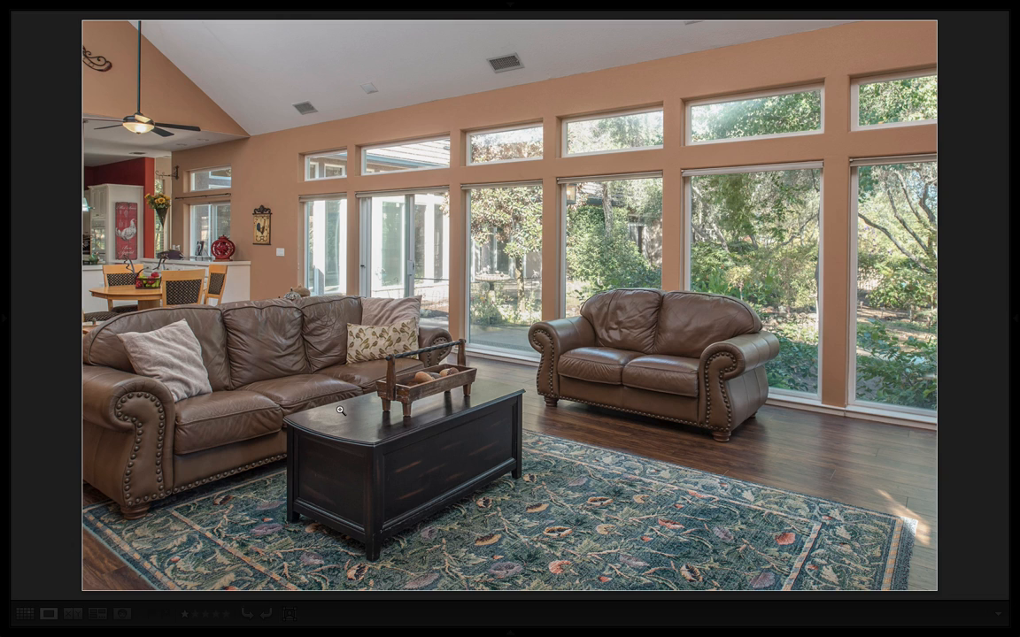
key(Right)
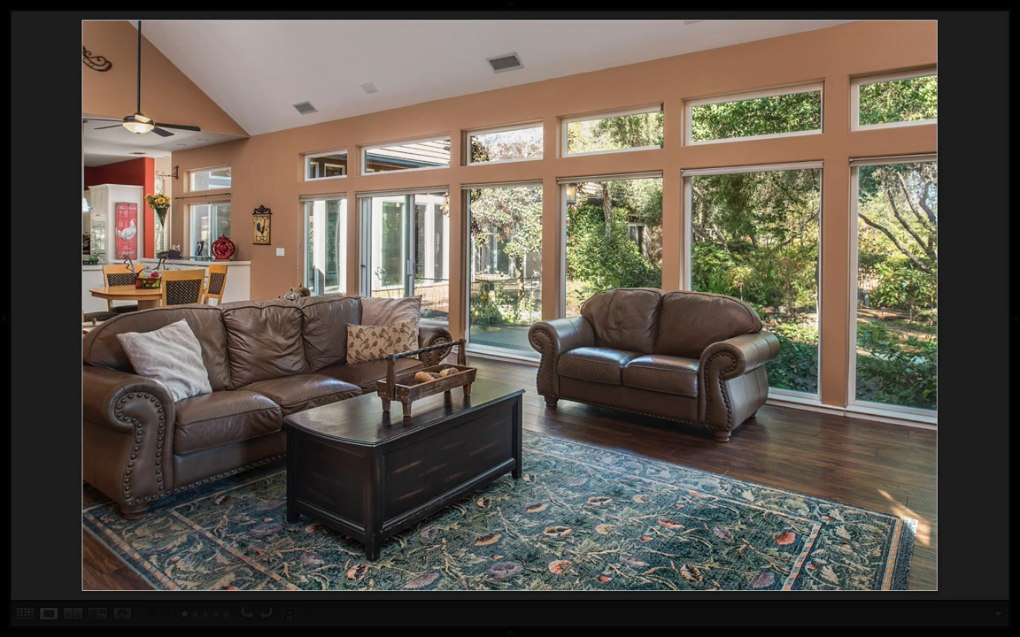
key(Left)
key(f)
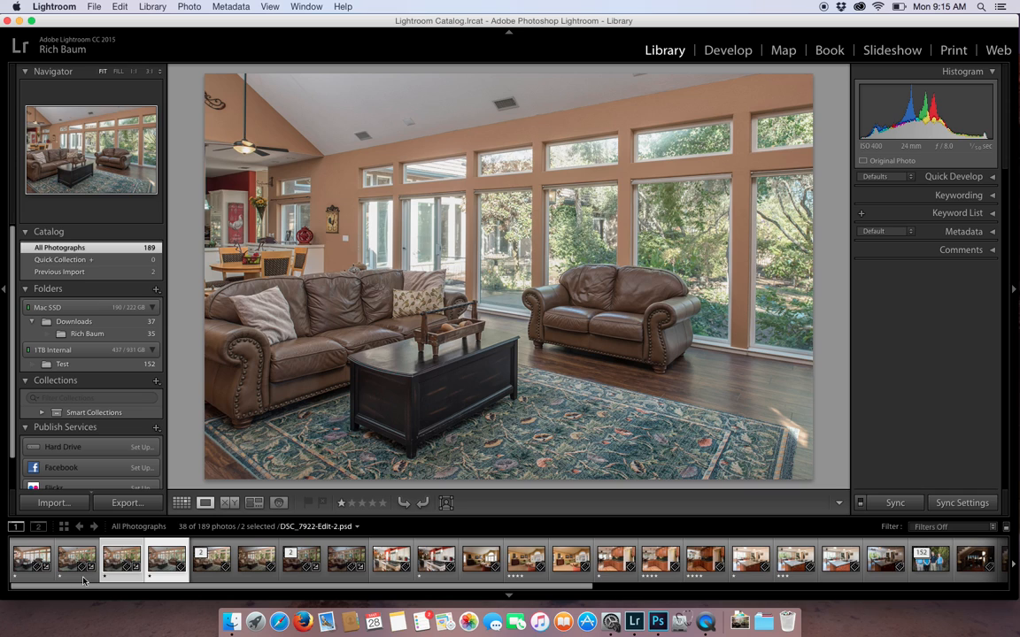
Compare DSC_7926.jpg full screen with DSC_7922-Edit.psd and DSC_7922-Edit-2.psd, switching back and forth between the photos.
click(77, 559)
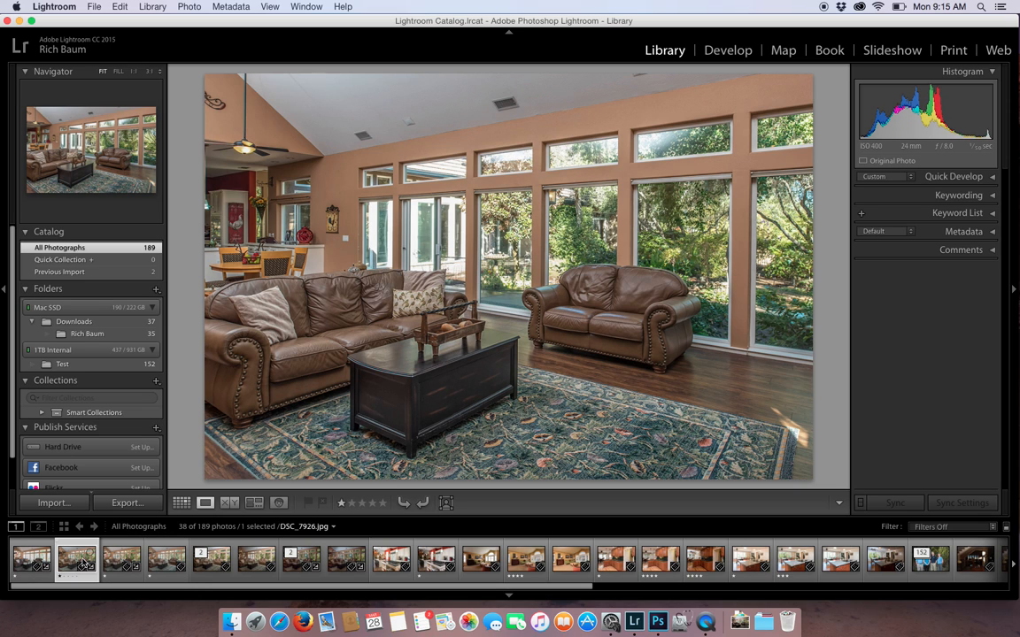
key(shift+f)
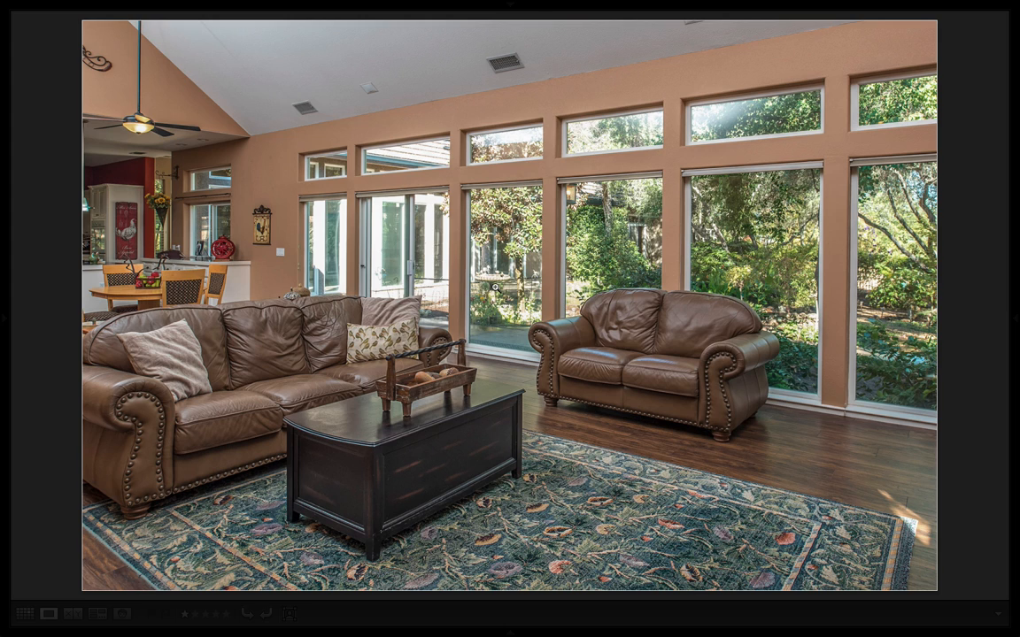
key(Left)
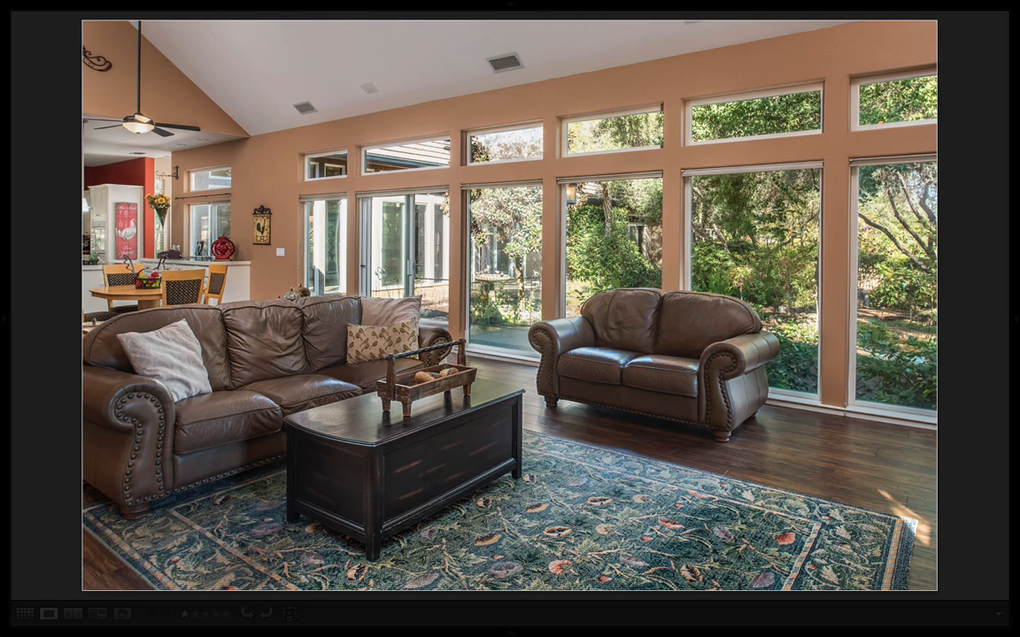
key(Right)
key(Left)
key(Right)
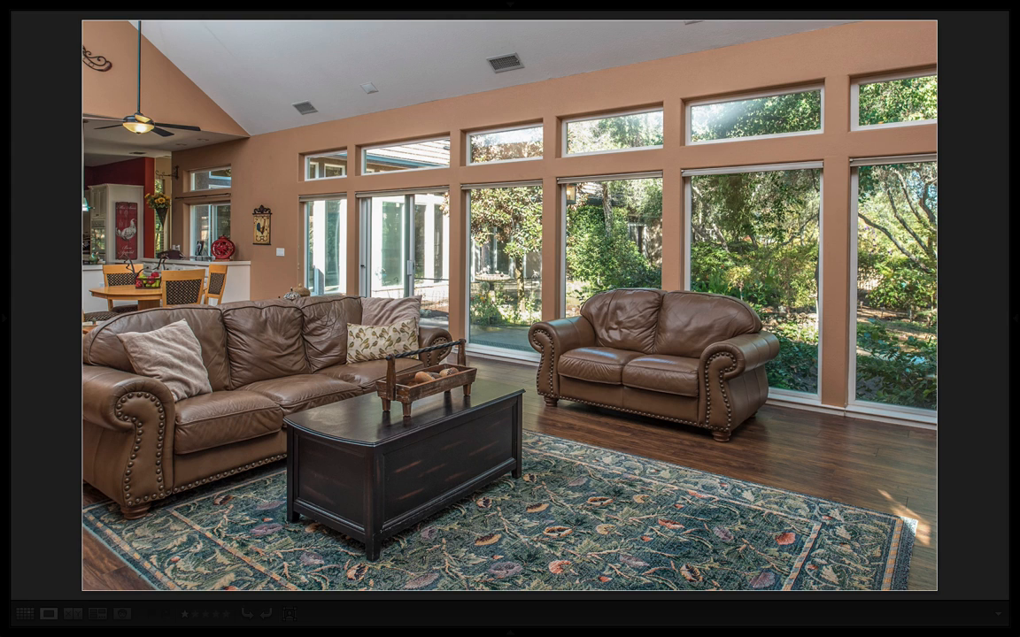
key(Left)
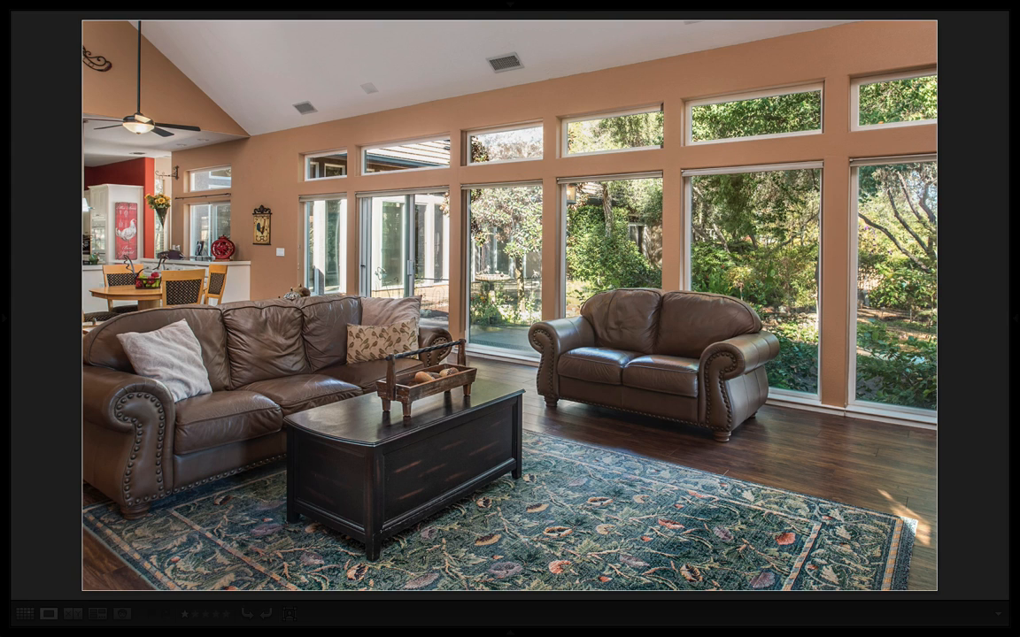
key(Right)
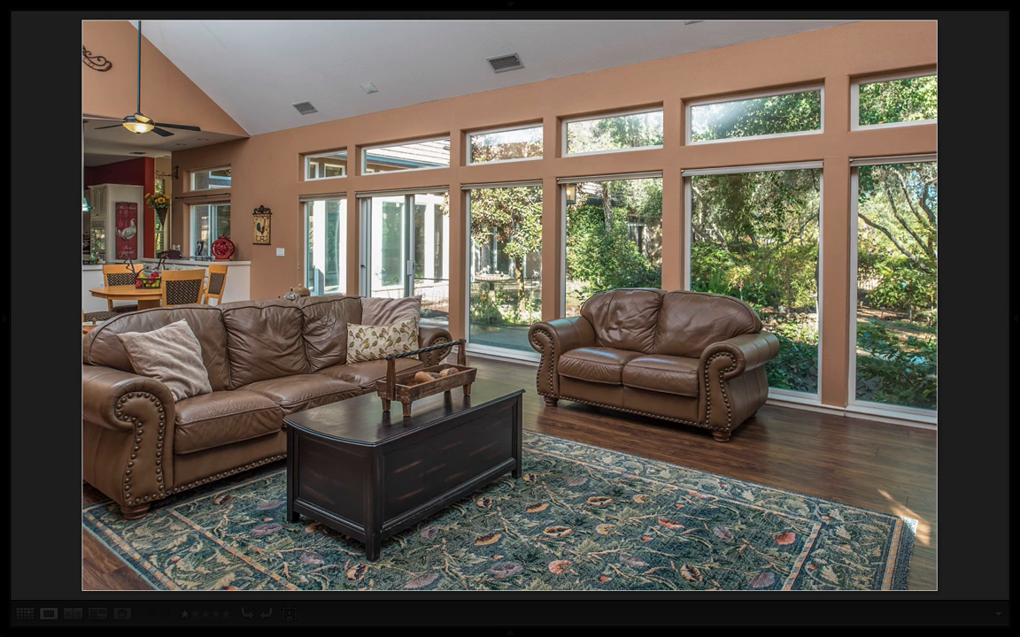
key(Left)
key(Right)
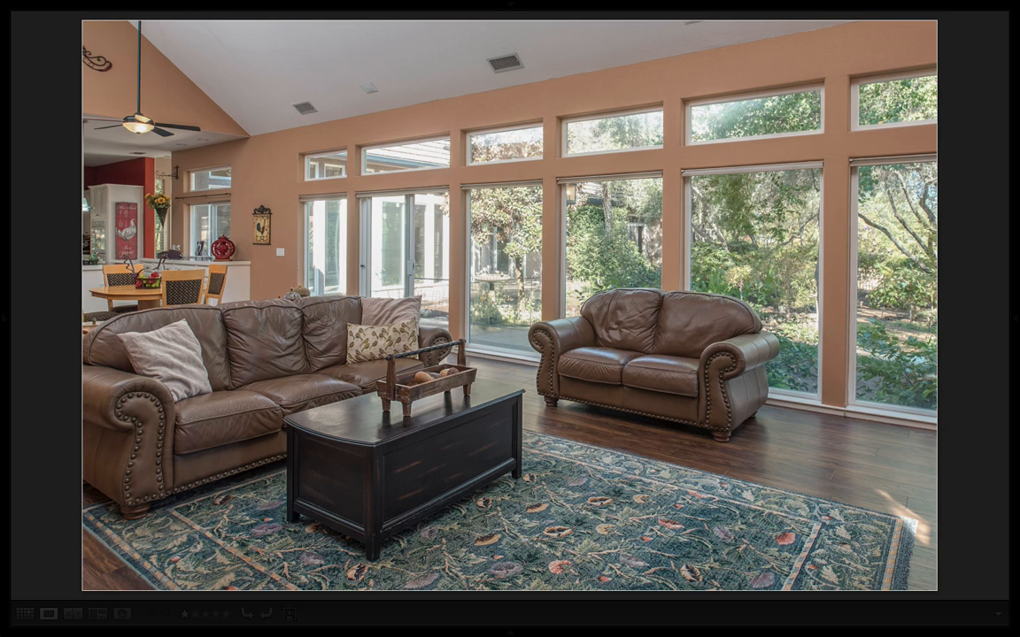
key(Left)
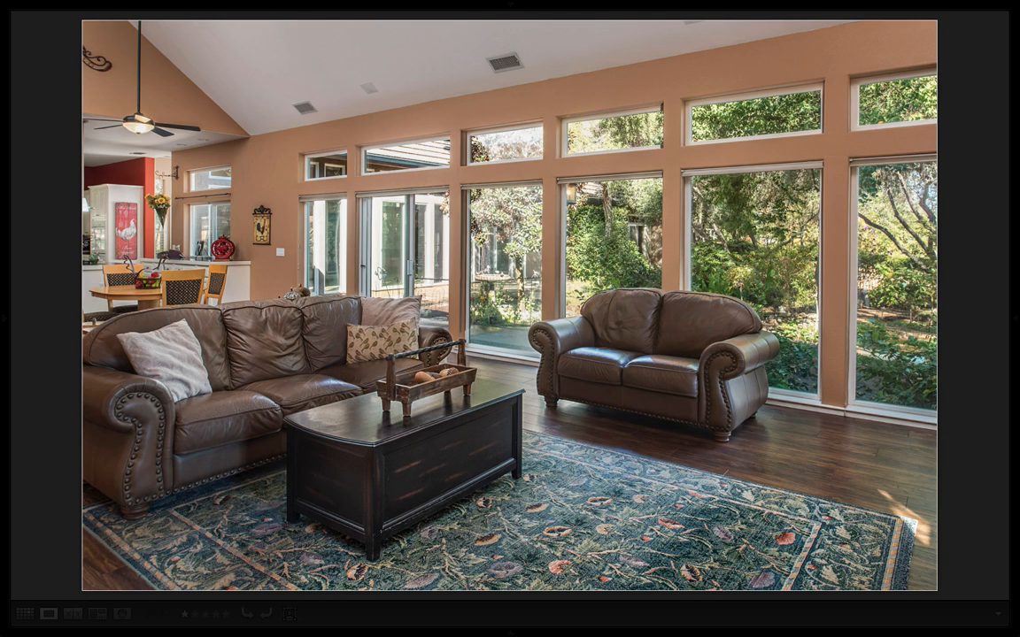